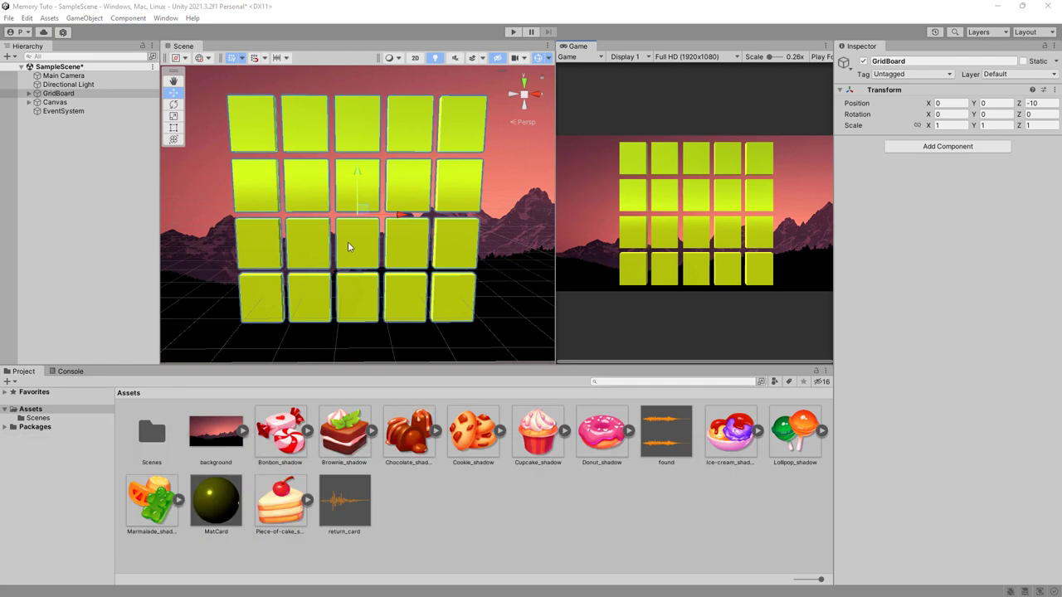
# - Expand GridBoard, inspect the FoodPicture children of Slot and Slot (1), then select Slot
pyautogui.click(29, 93)
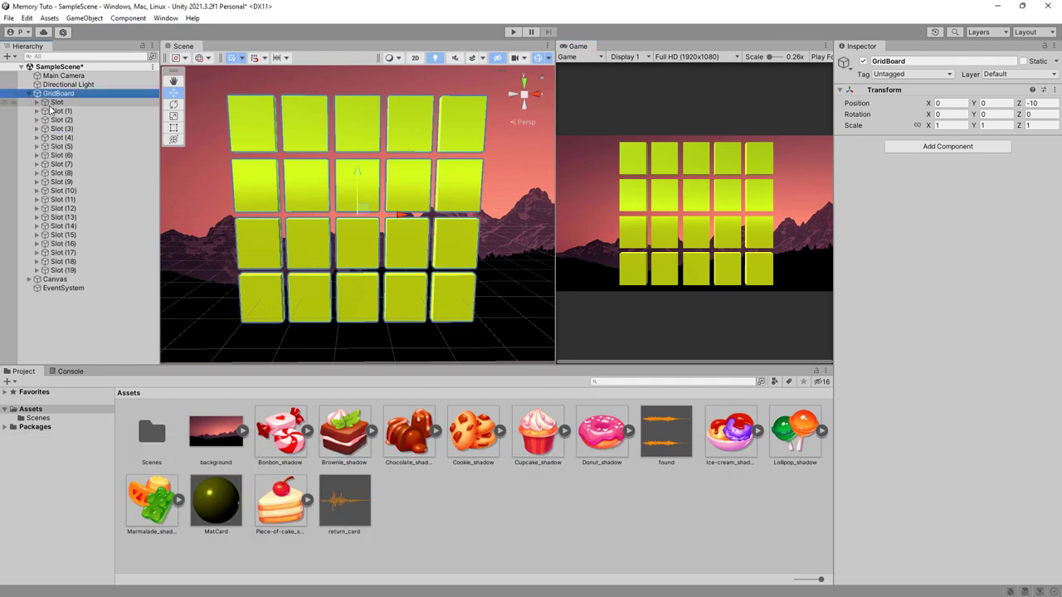
pyautogui.click(37, 102)
pyautogui.click(70, 111)
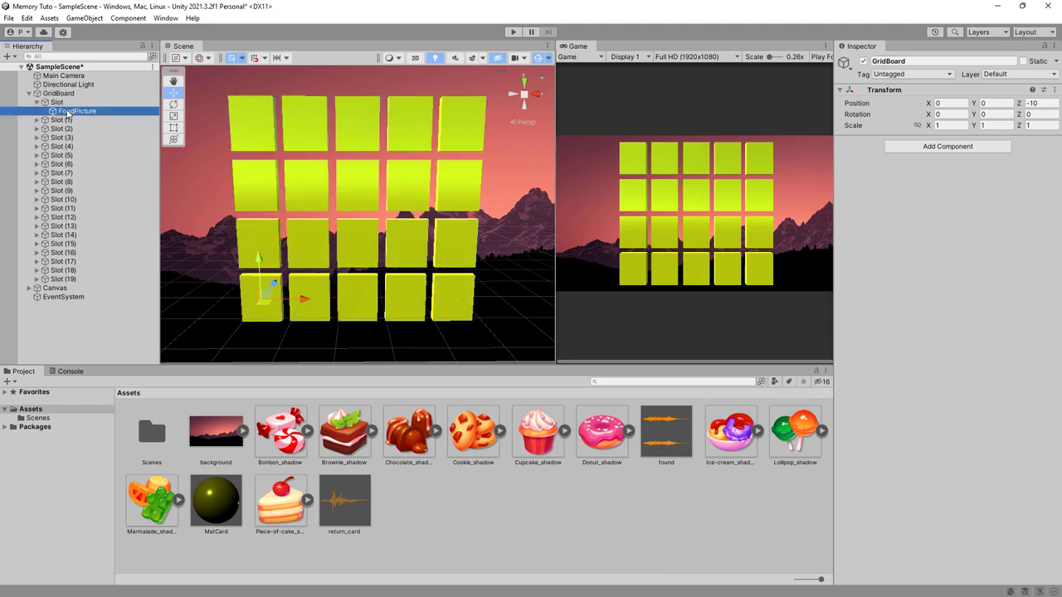
pyautogui.click(37, 119)
pyautogui.click(71, 128)
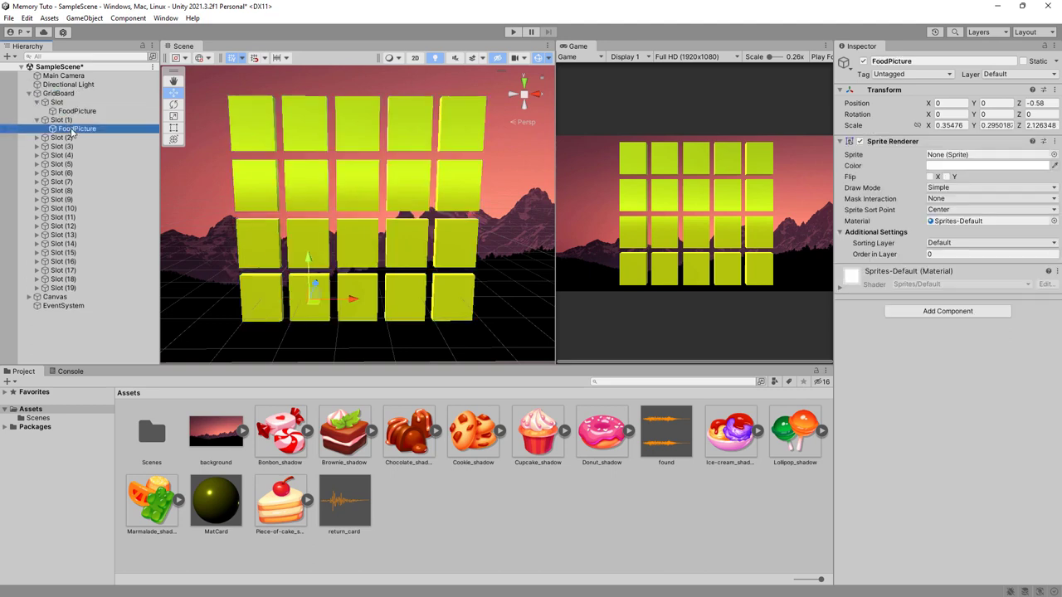
pyautogui.click(36, 103)
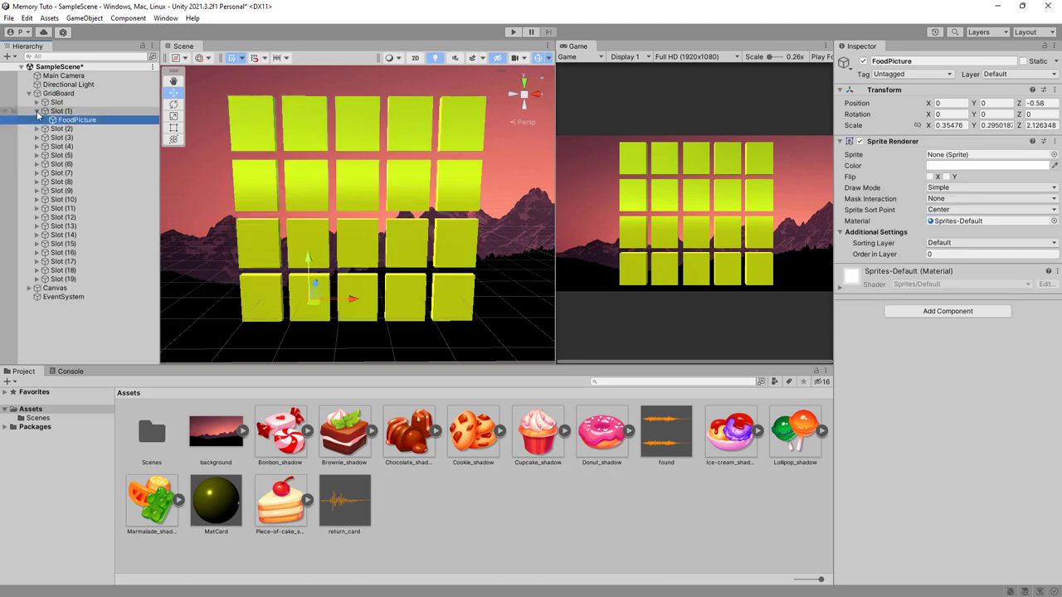
pyautogui.click(37, 111)
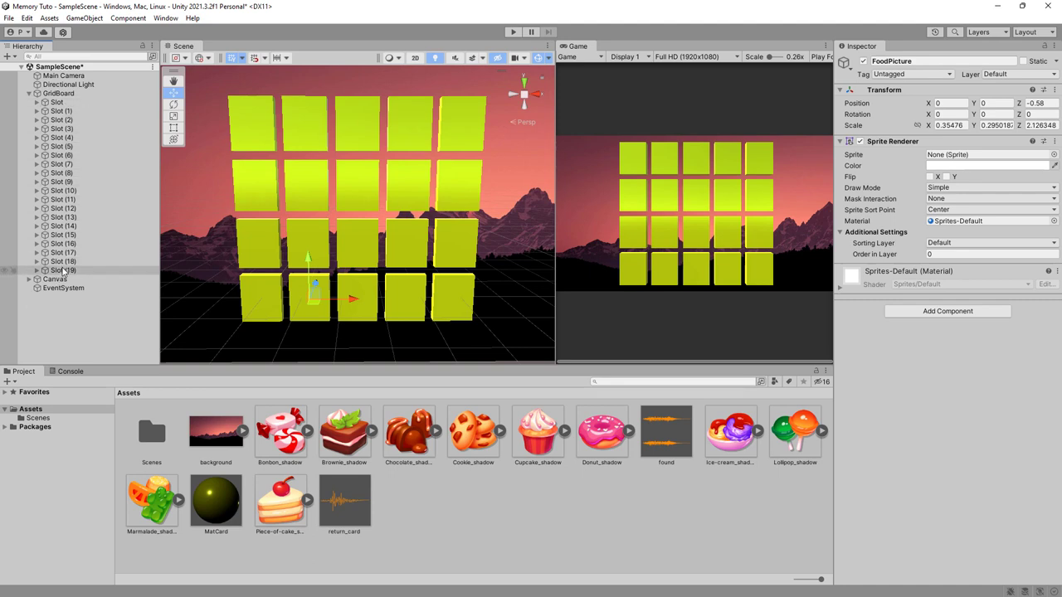
pyautogui.click(60, 102)
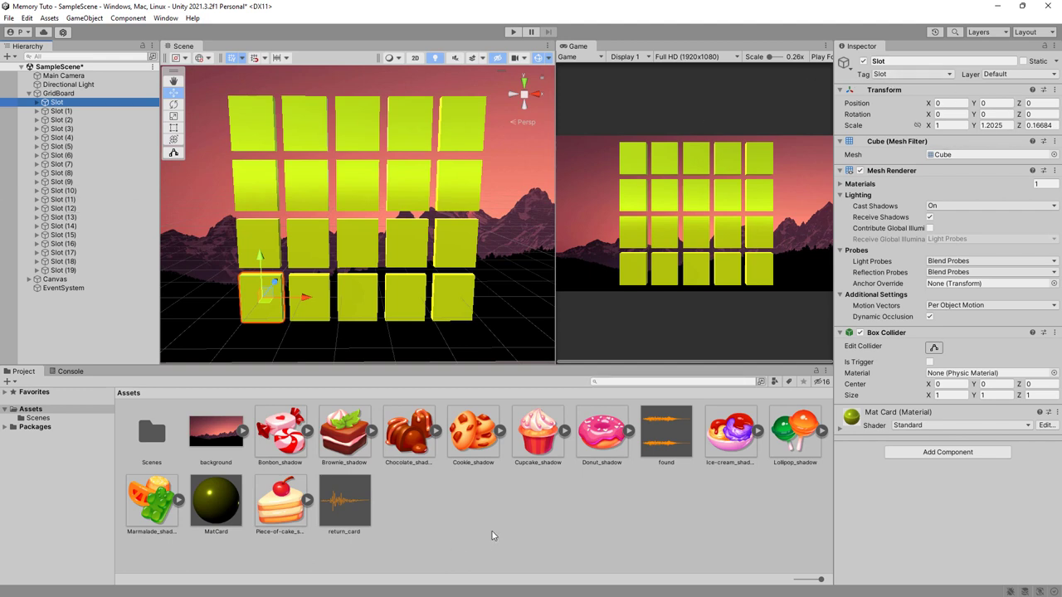
# - Create a new C# script in Assets via Create > C# Script, named Game
pyautogui.rightClick(447, 515)
pyautogui.moveTo(498, 216)
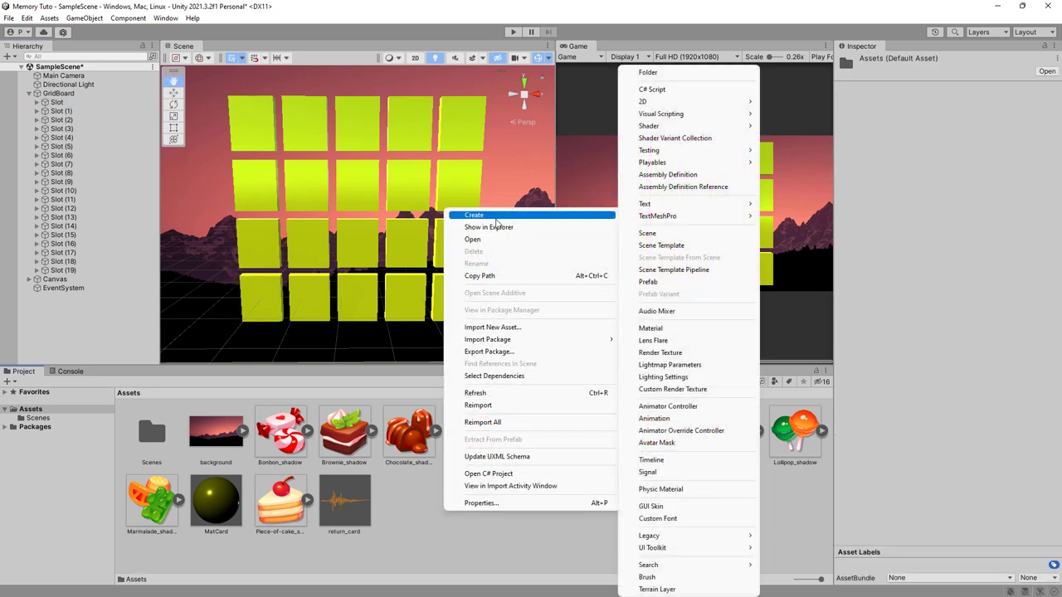
pyautogui.click(655, 89)
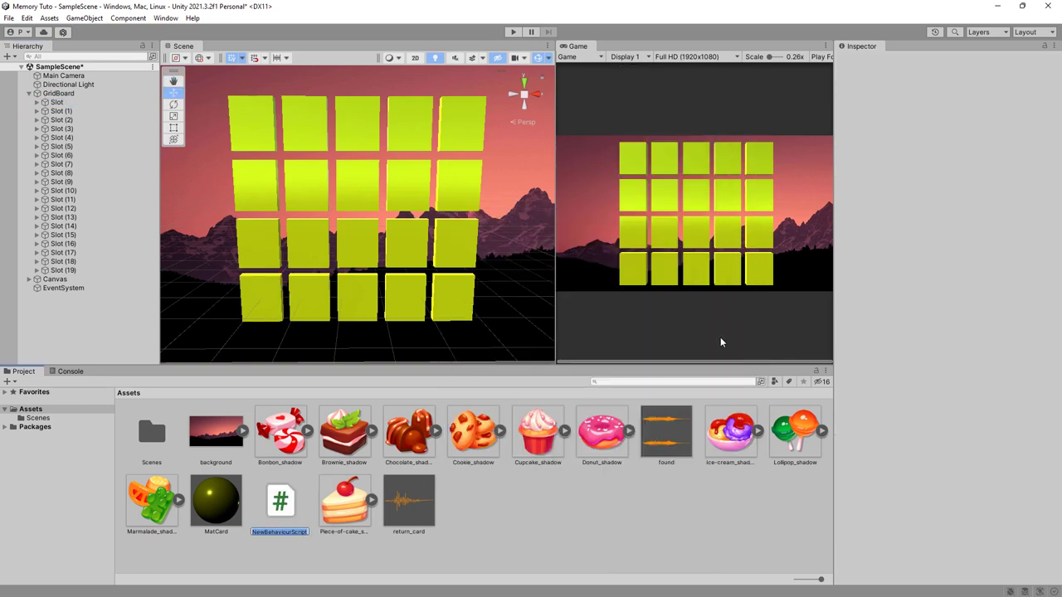
pyautogui.write('Game')
pyautogui.press('Return')
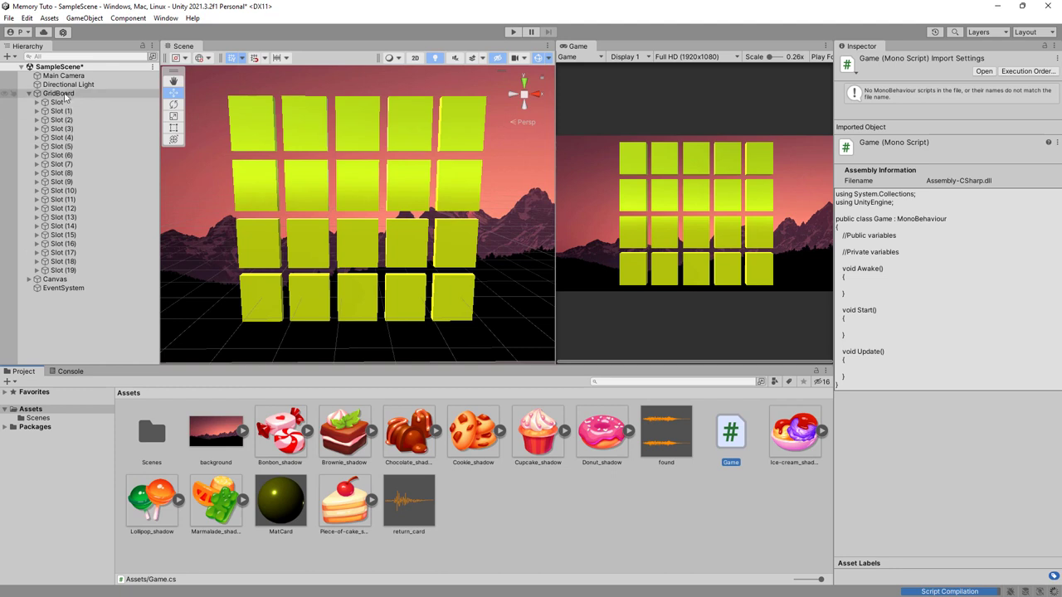
# - Add the Game script to GridBoard's Inspector, retrying past the error, then open it in Visual Studio
pyautogui.click(59, 93)
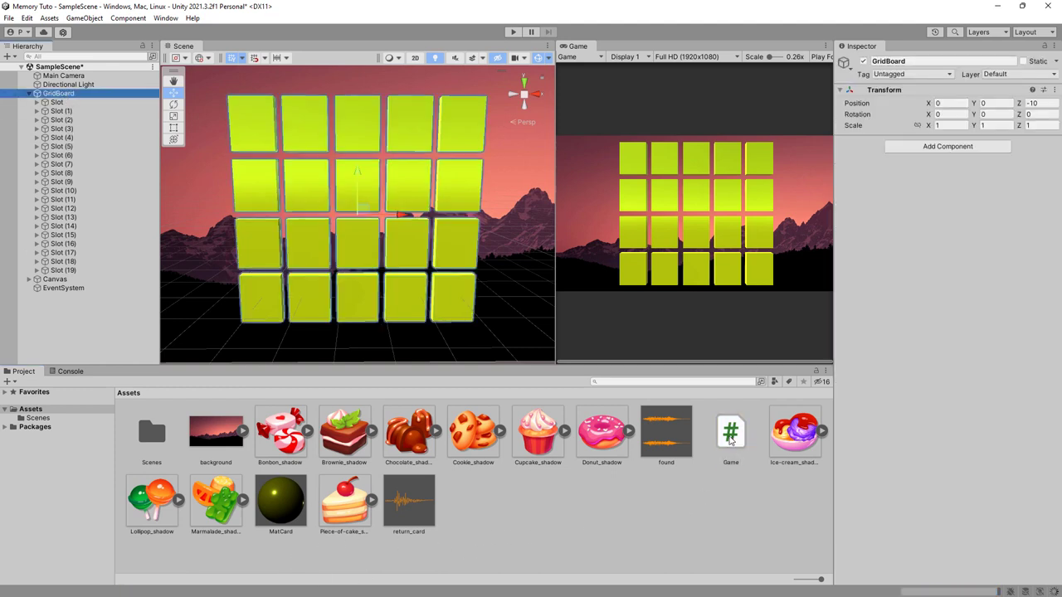
pyautogui.moveTo(730, 432); pyautogui.dragTo(874, 314)
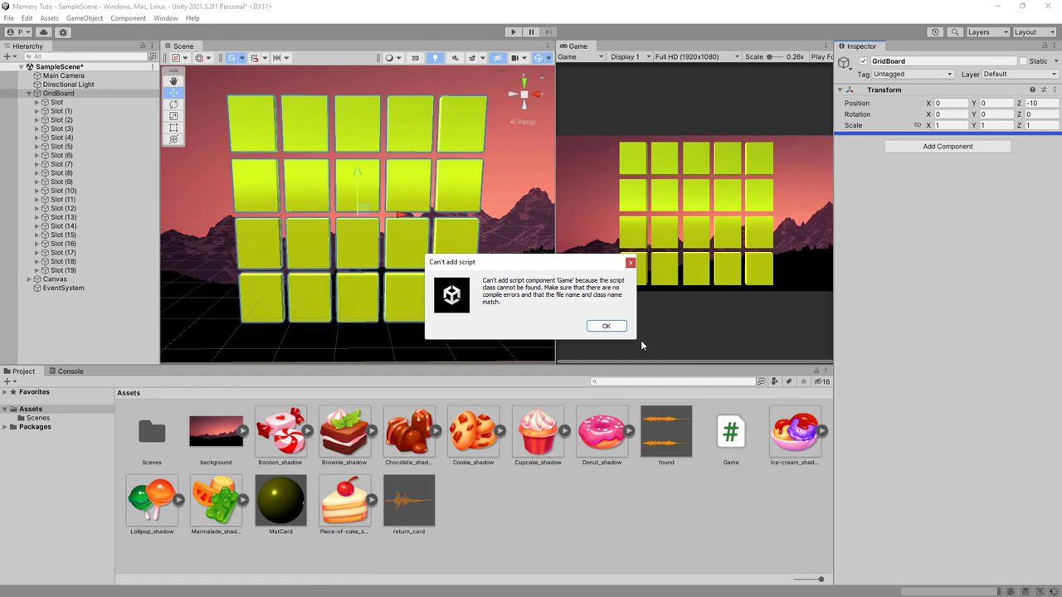
pyautogui.click(608, 326)
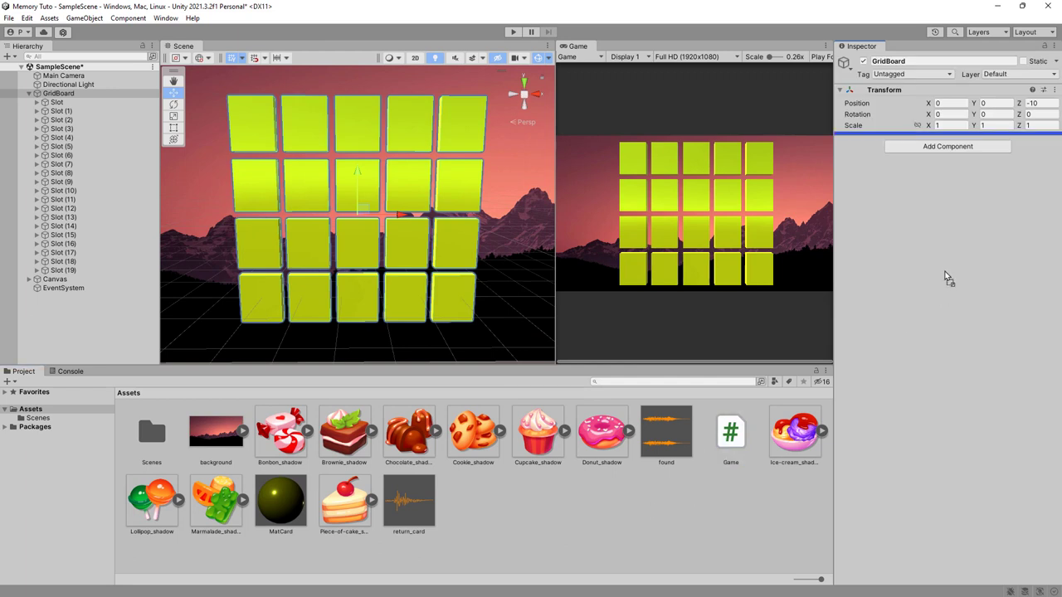
pyautogui.moveTo(722, 444); pyautogui.dragTo(946, 276)
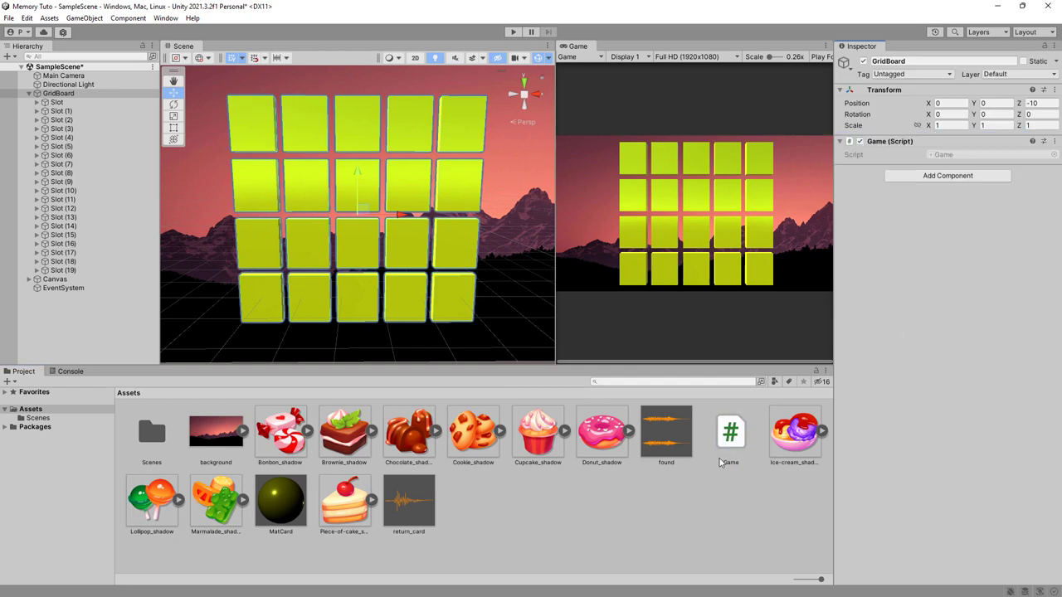
pyautogui.doubleClick(966, 158)
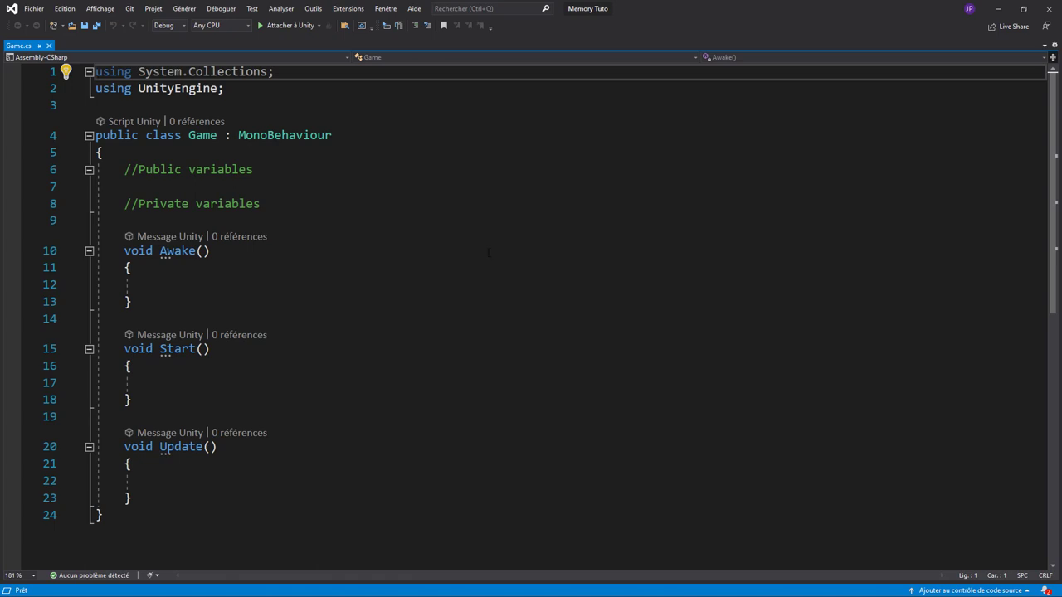
# - Delete the //Public variables comment and its blank lines from Game.cs
pyautogui.moveTo(124, 170); pyautogui.dragTo(253, 169)
pyautogui.press('BackSpace')
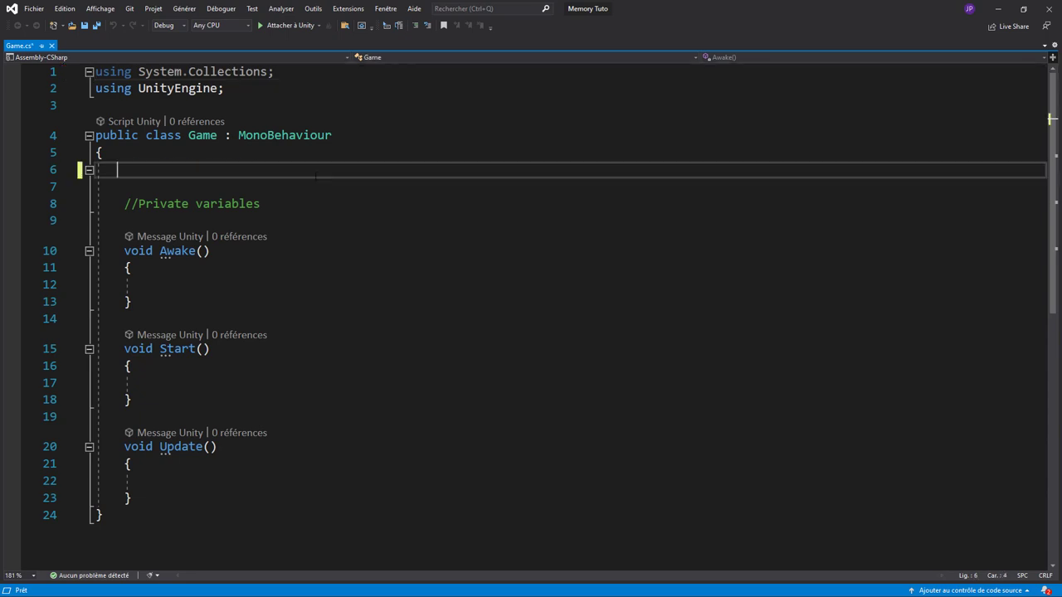
pyautogui.press('BackSpace')
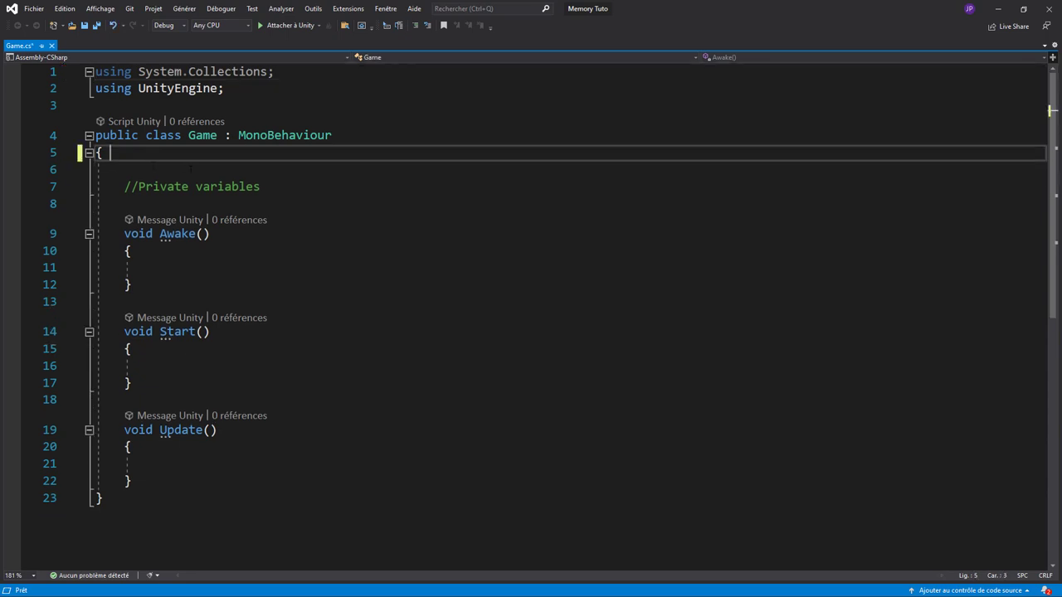
pyautogui.press('Delete')
# - Begin a '[SerializeField] Lis' declaration on a new line below //Private variables
pyautogui.click(332, 170)
pyautogui.press('Return')
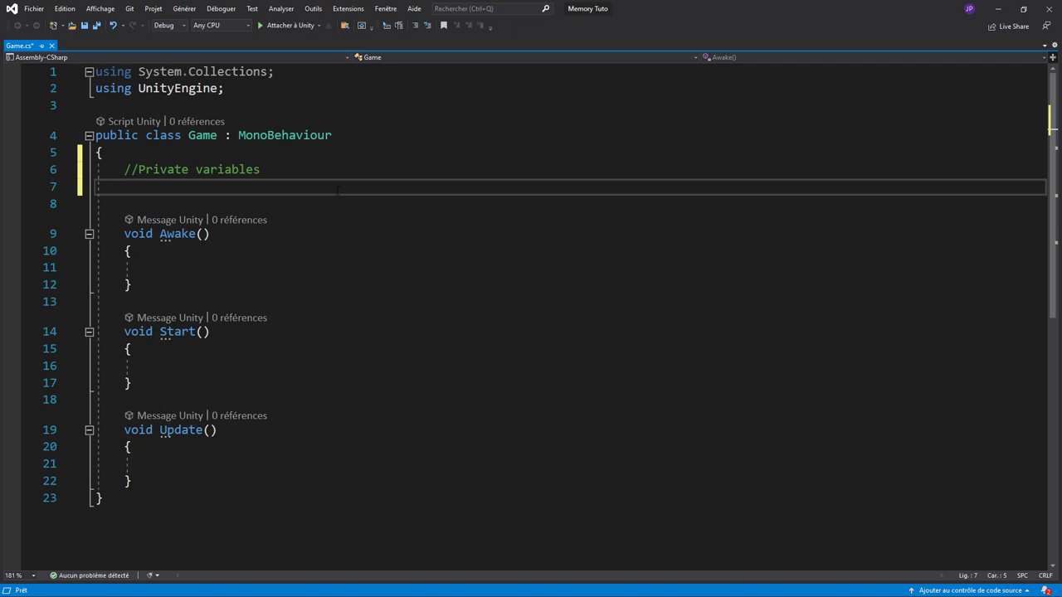
pyautogui.write('[')
pyautogui.write('seri')
pyautogui.press('Tab')
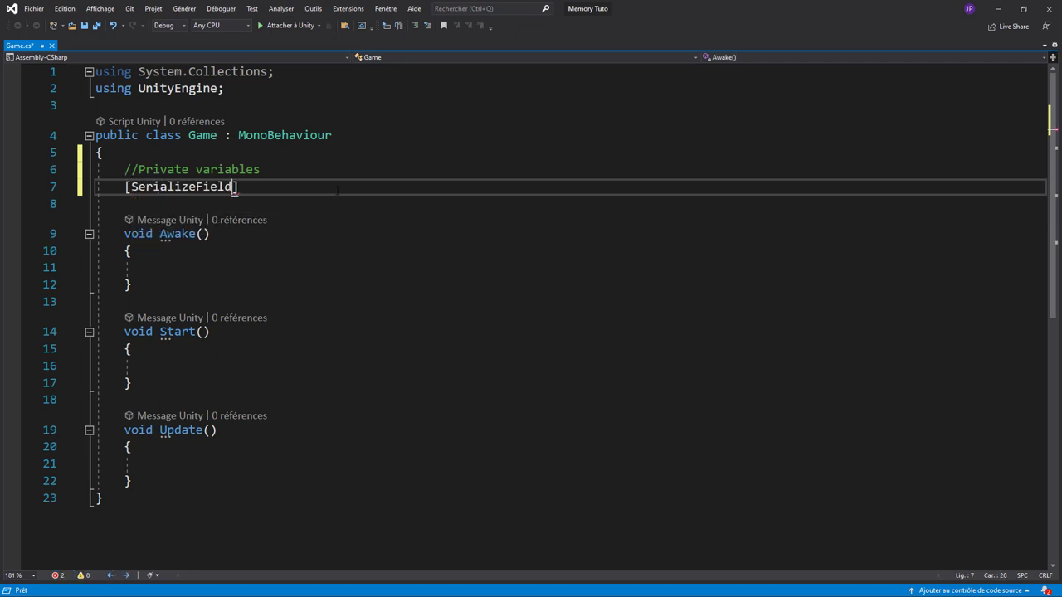
pyautogui.write('] Li')
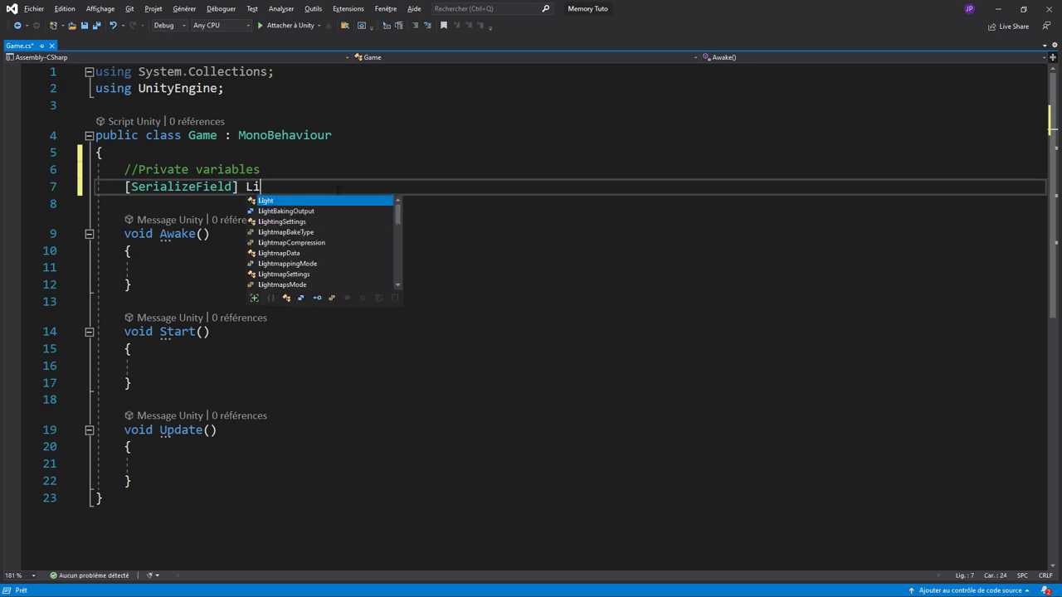
pyautogui.write('s')
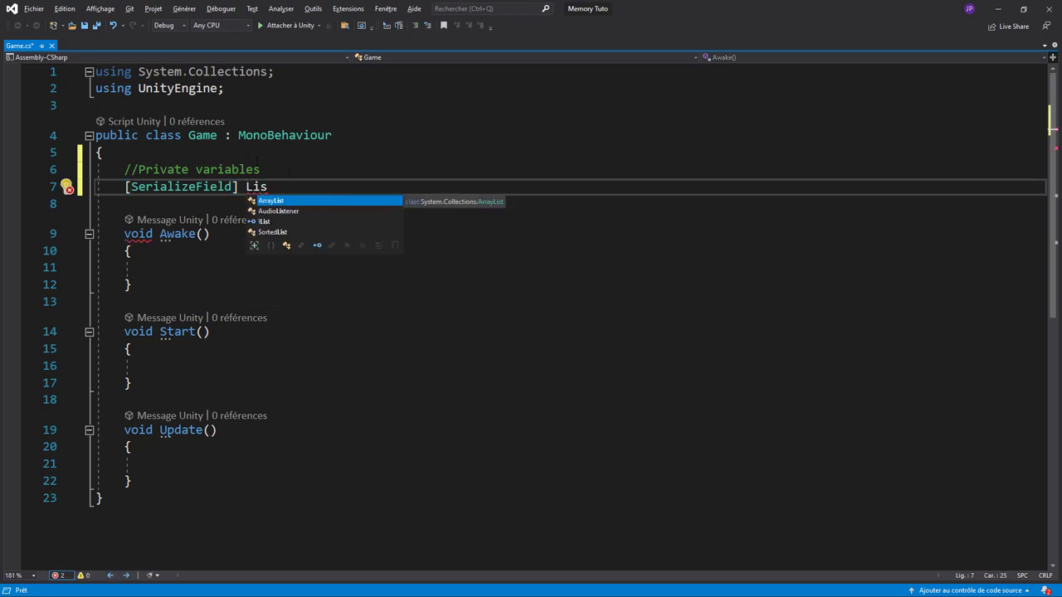
# - Change the using directive on line 1 to System.Collections.Generic
pyautogui.click(267, 73)
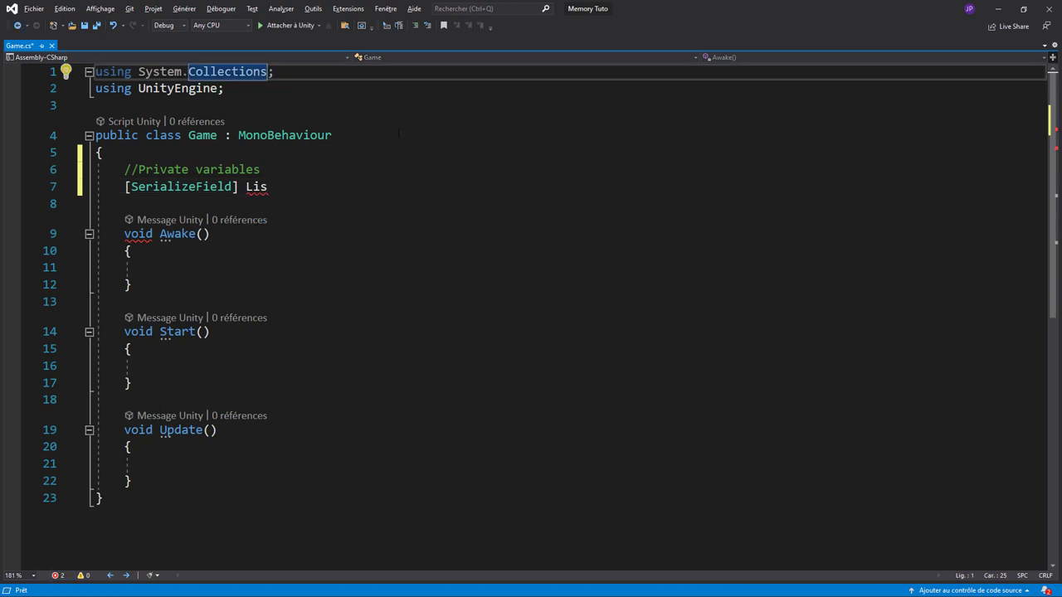
pyautogui.write('.G')
pyautogui.press('Tab')
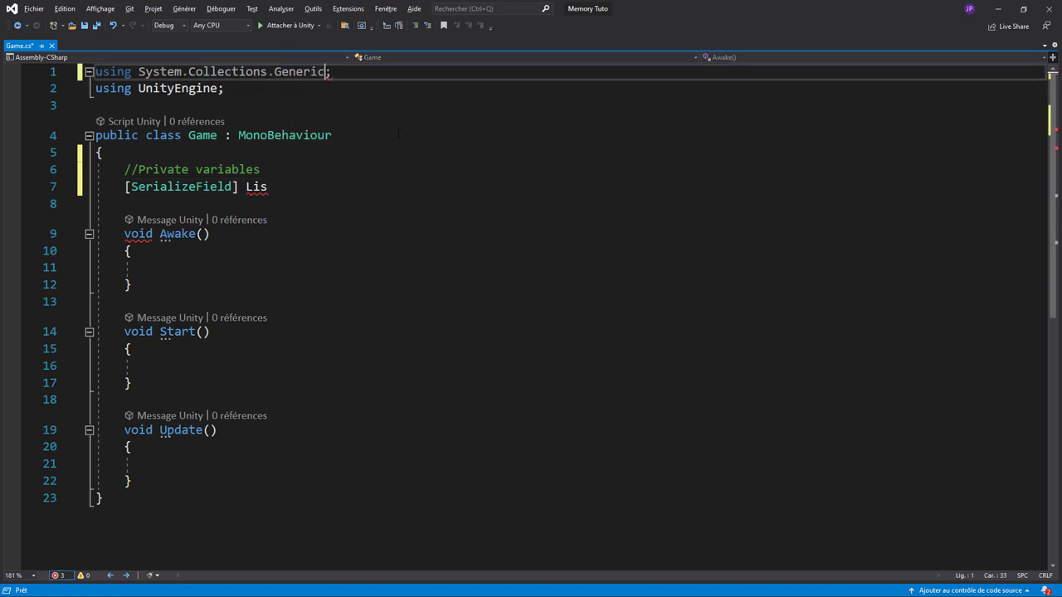
# - Complete the line as '[SerializeField] List<Sprite> lstItem = new List<Sprite>();' and add a new line
pyautogui.click(268, 186)
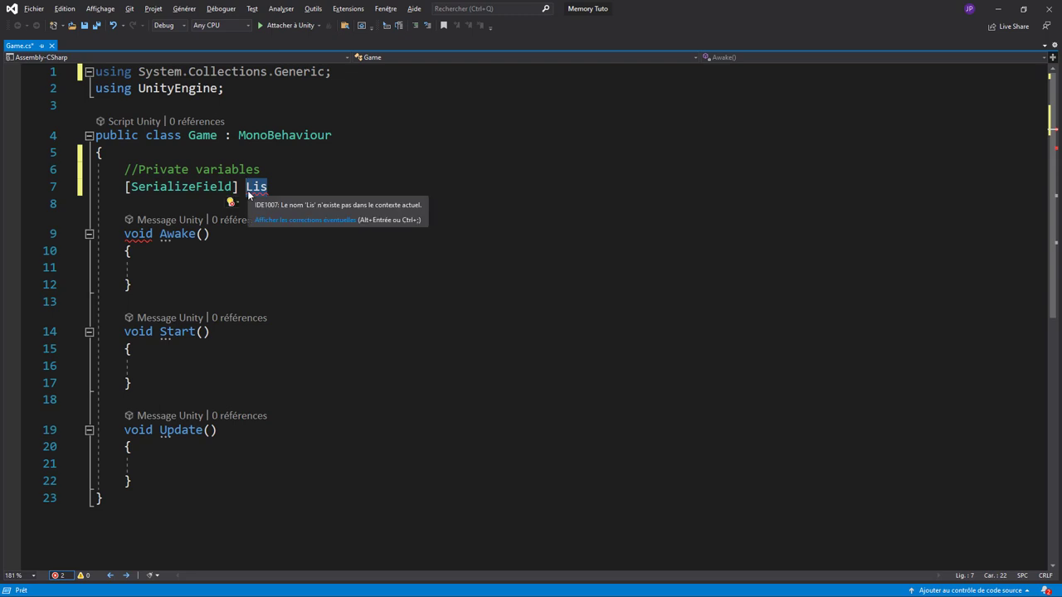
pyautogui.hotkey('ctrl', 'space')
pyautogui.write('t')
pyautogui.press('Tab')
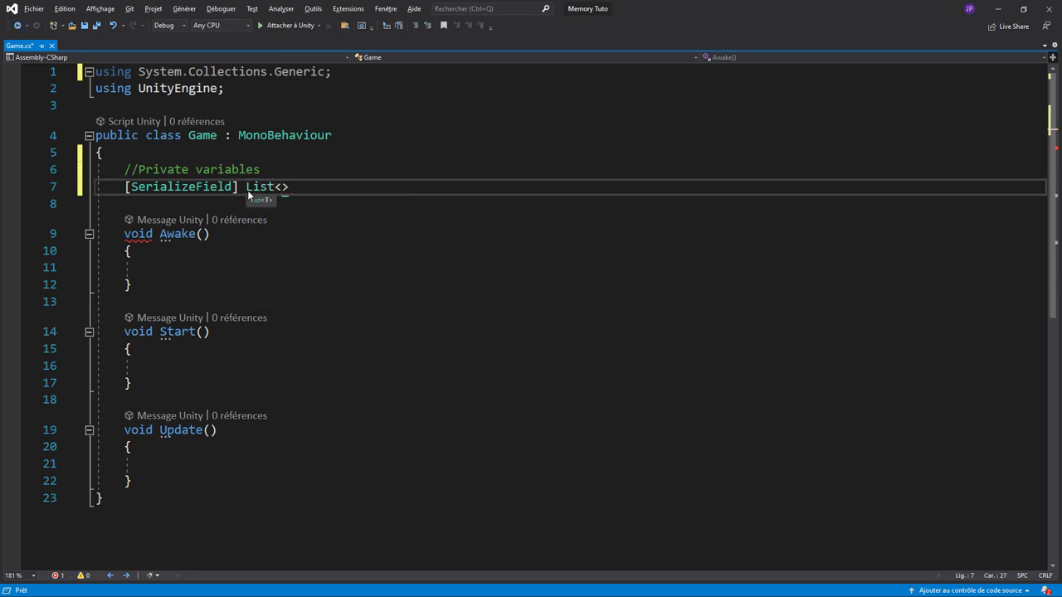
pyautogui.write('Sp')
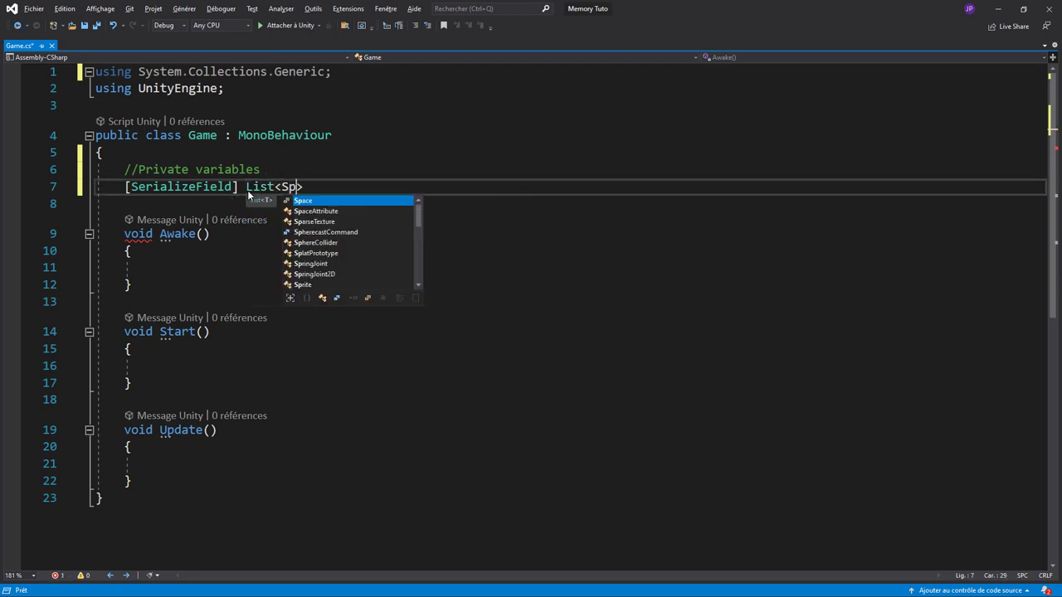
pyautogui.write('ri')
pyautogui.press('Down')
pyautogui.press('Down')
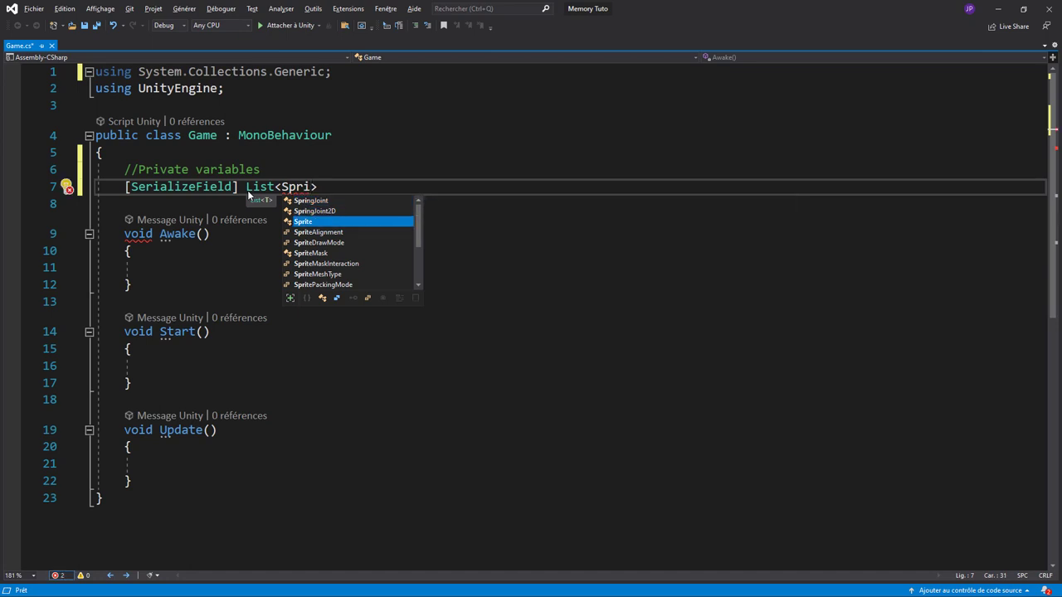
pyautogui.write('>')
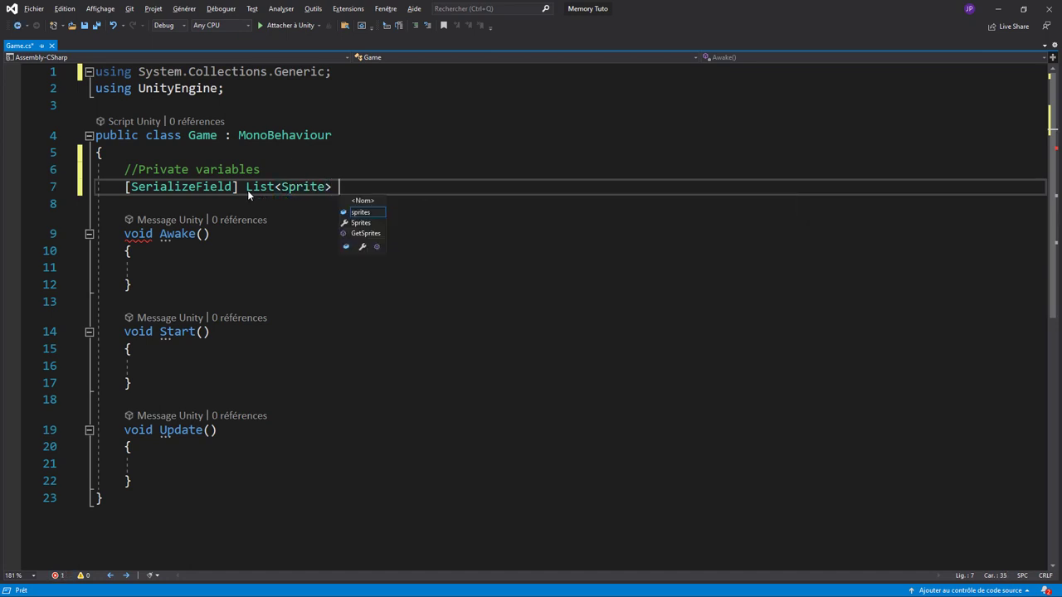
pyautogui.write(' lst')
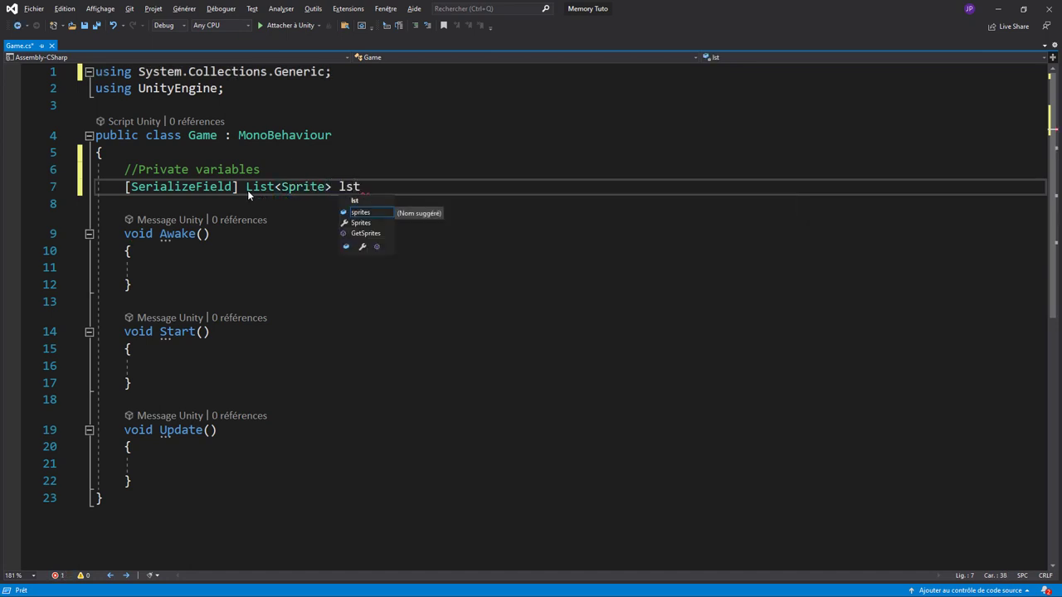
pyautogui.write('Item')
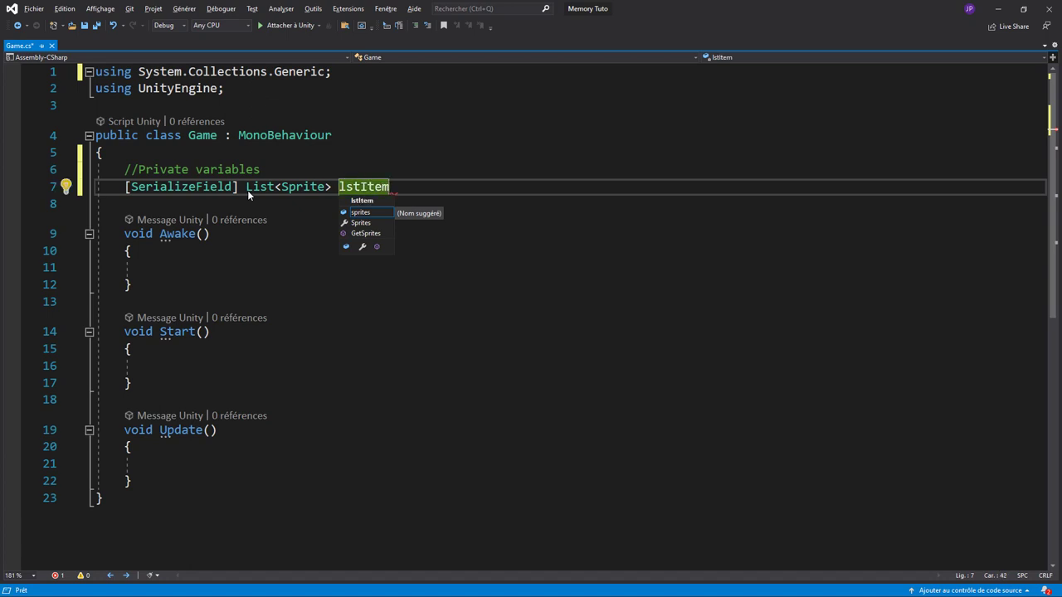
pyautogui.write(' = new L')
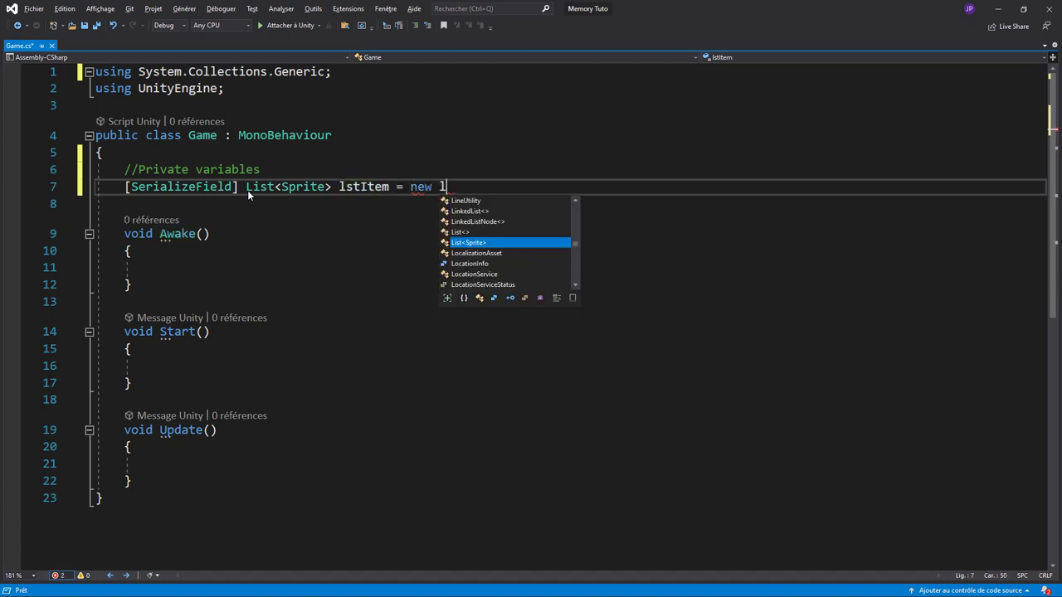
pyautogui.write('is')
pyautogui.press('Tab')
pyautogui.write('(')
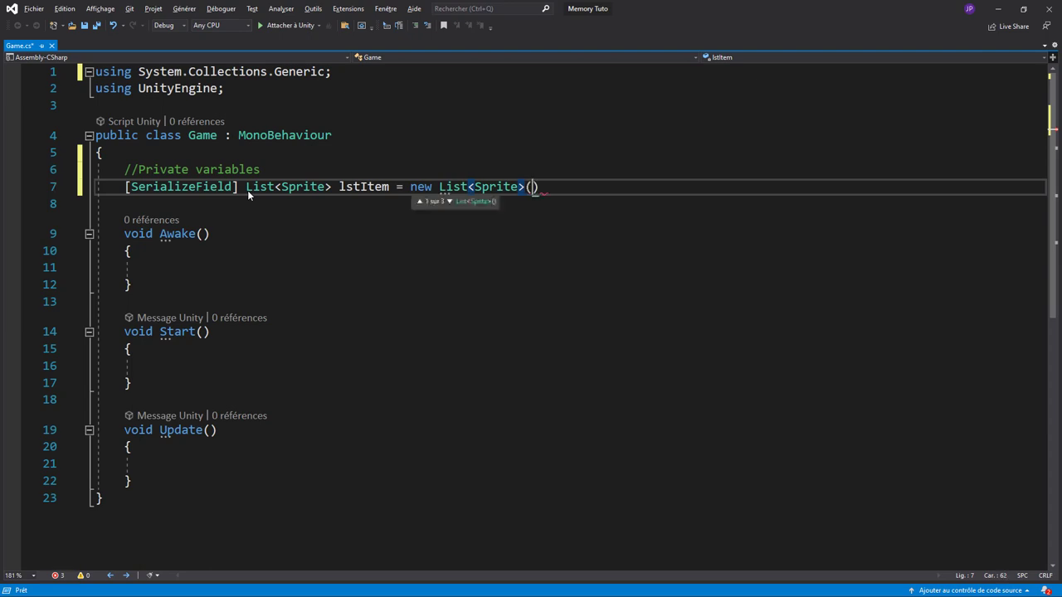
pyautogui.write(');')
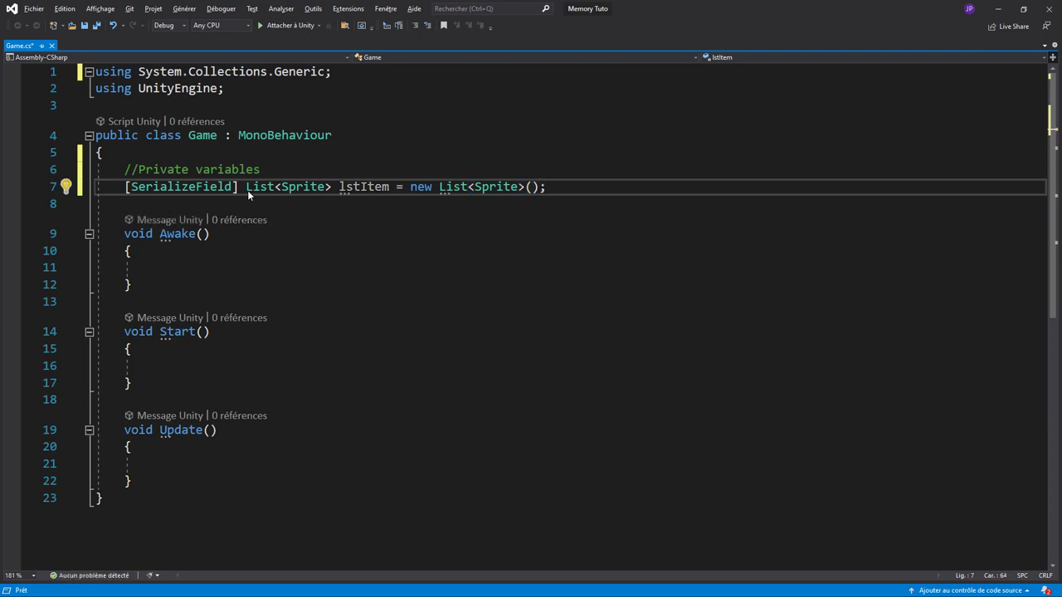
pyautogui.press('Return')
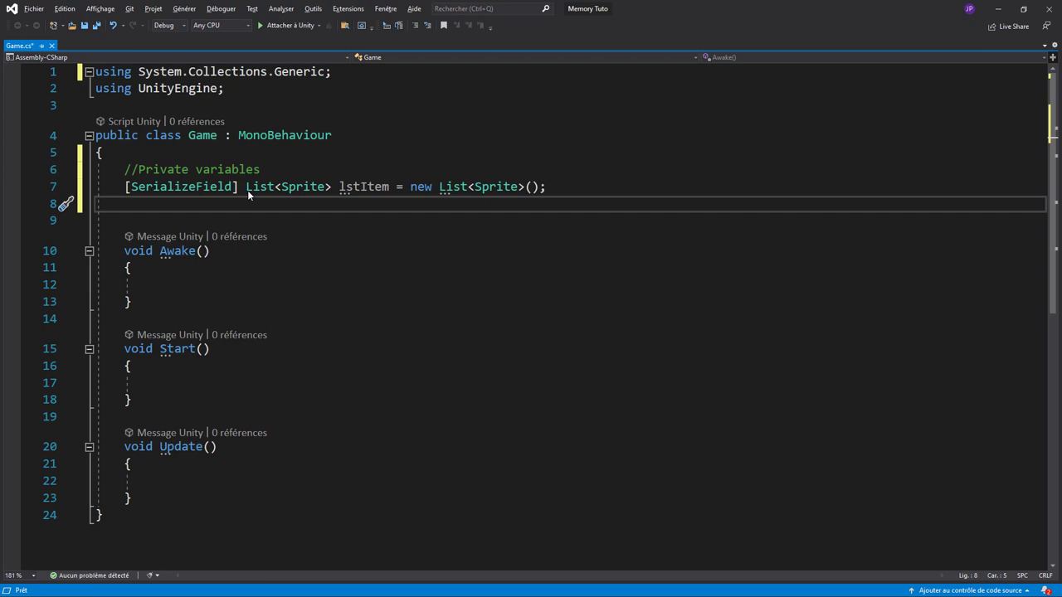
# - Declare '[SerializeField] GameObject[] slot;' below the lstItem field
pyautogui.write('[se')
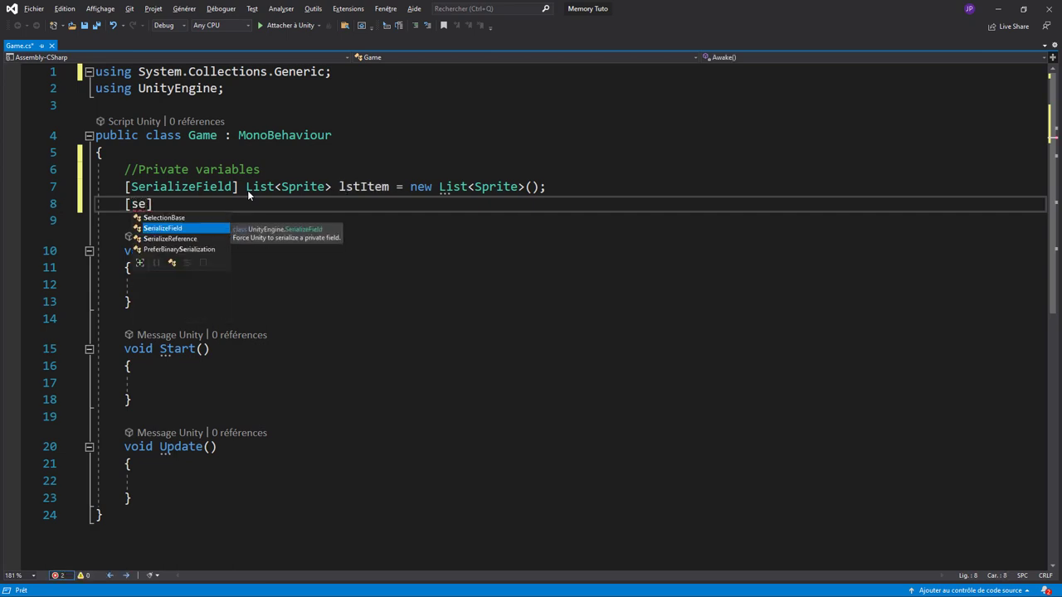
pyautogui.press('Tab')
pyautogui.write(']')
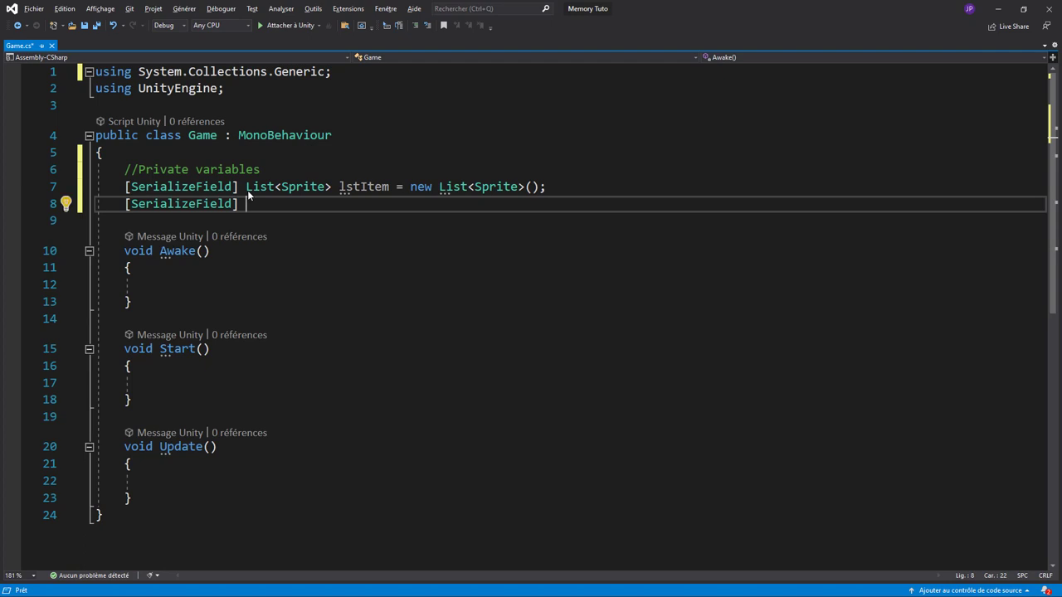
pyautogui.write('ga')
pyautogui.press('Tab')
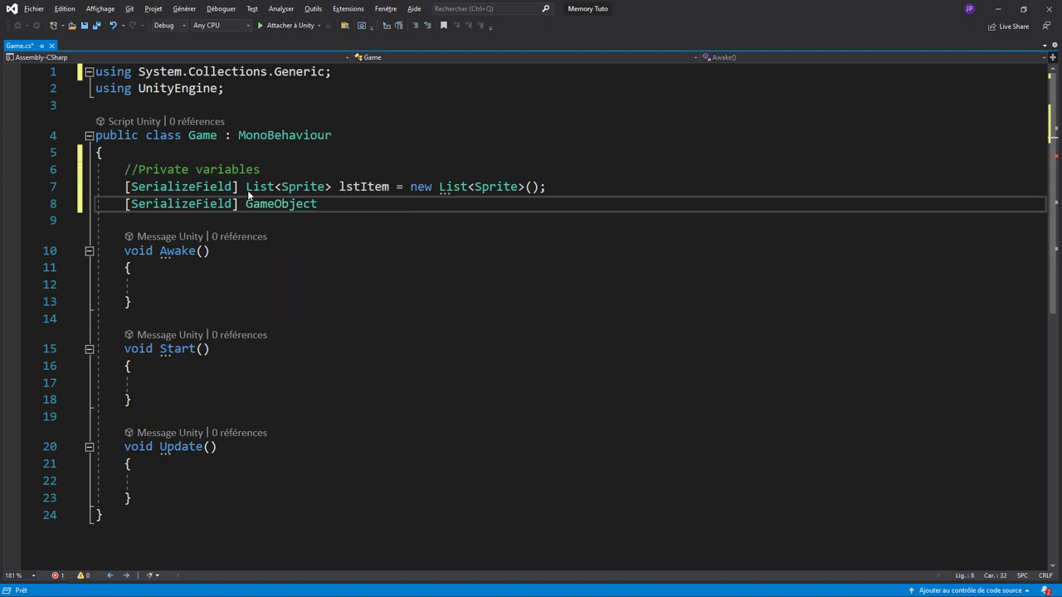
pyautogui.write('[] ')
pyautogui.write('slo')
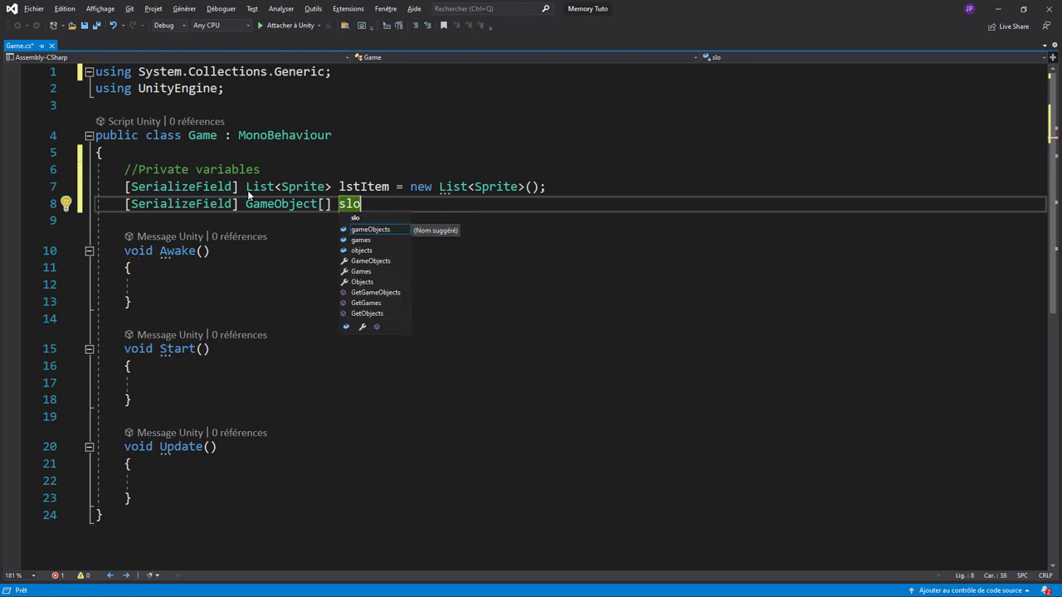
pyautogui.write('t;')
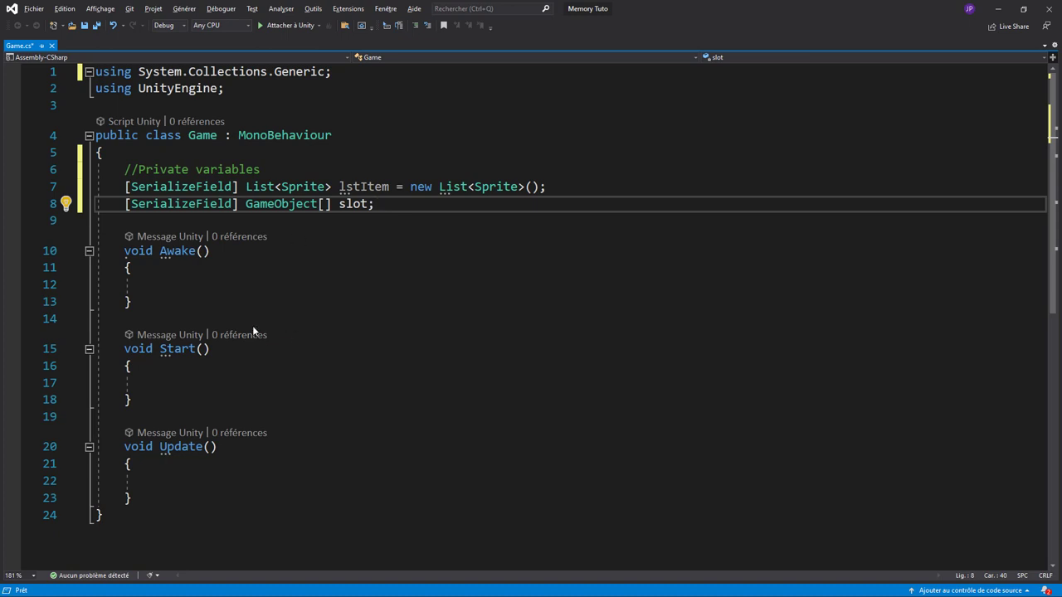
# - In Awake, write slot = GameObject.FindGameObjectsWithTag("slot"); then save and return to Unity
pyautogui.click(182, 286)
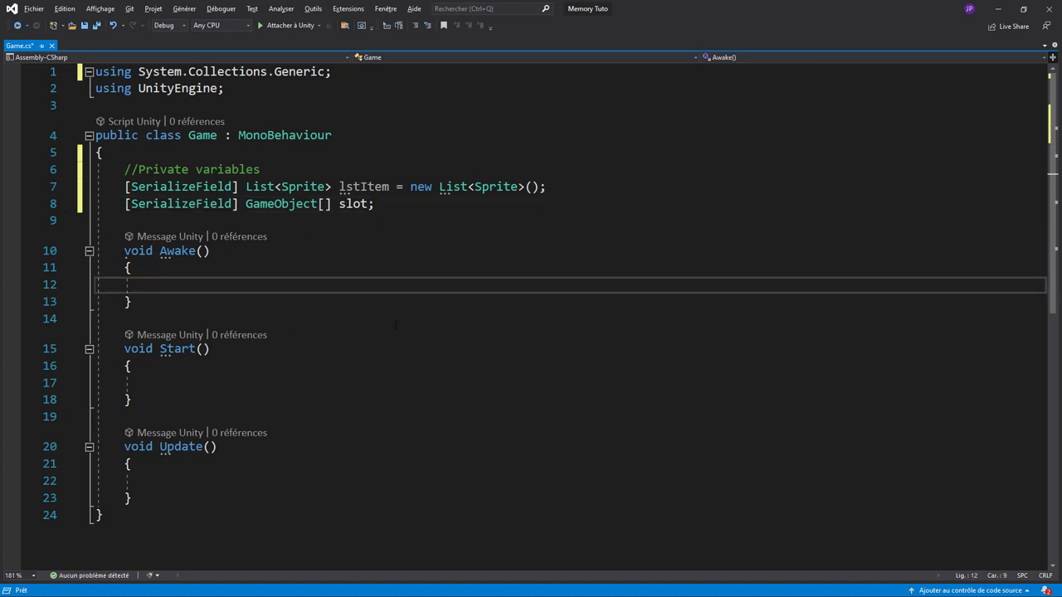
pyautogui.write('slot')
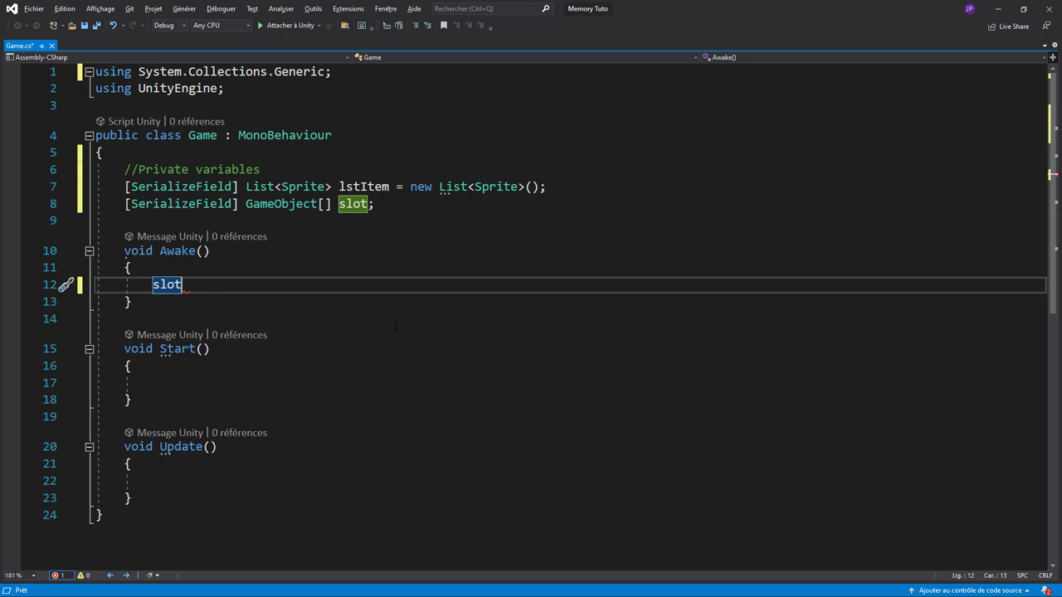
pyautogui.write(' = G')
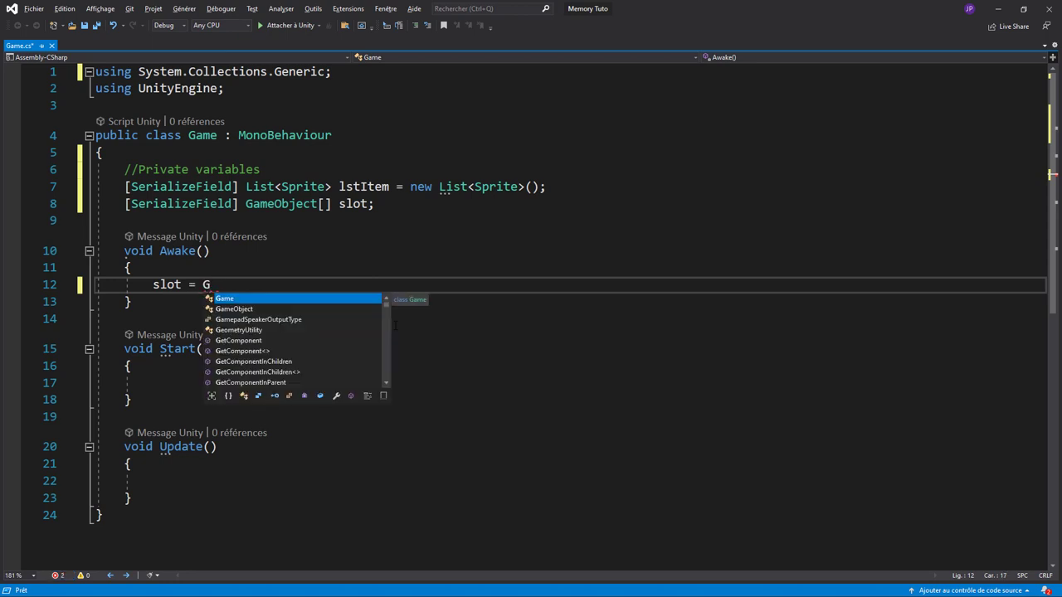
pyautogui.press('Tab')
pyautogui.write('.find')
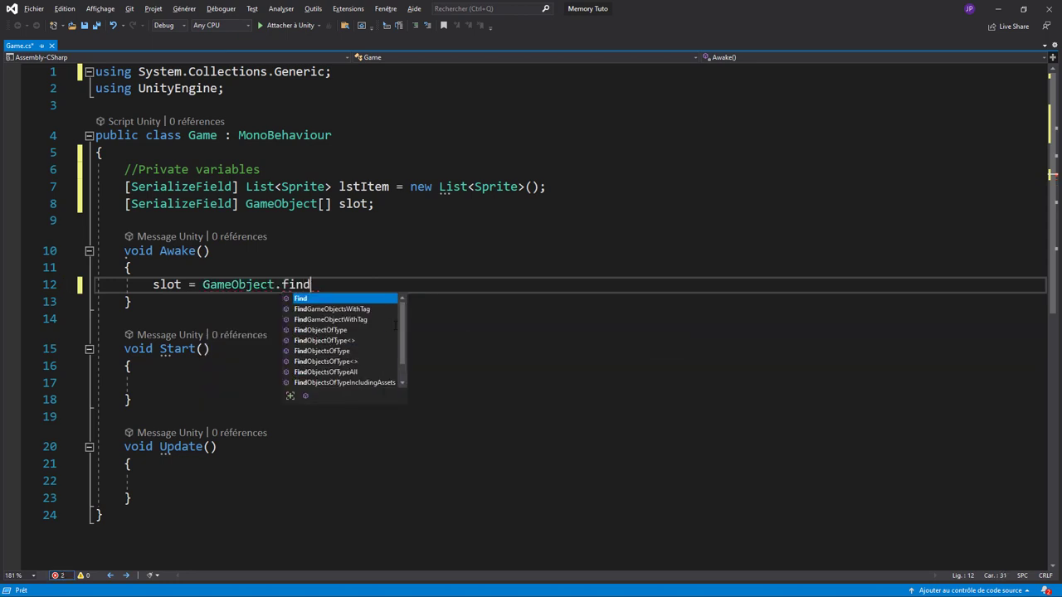
pyautogui.press('Down')
pyautogui.press('Tab')
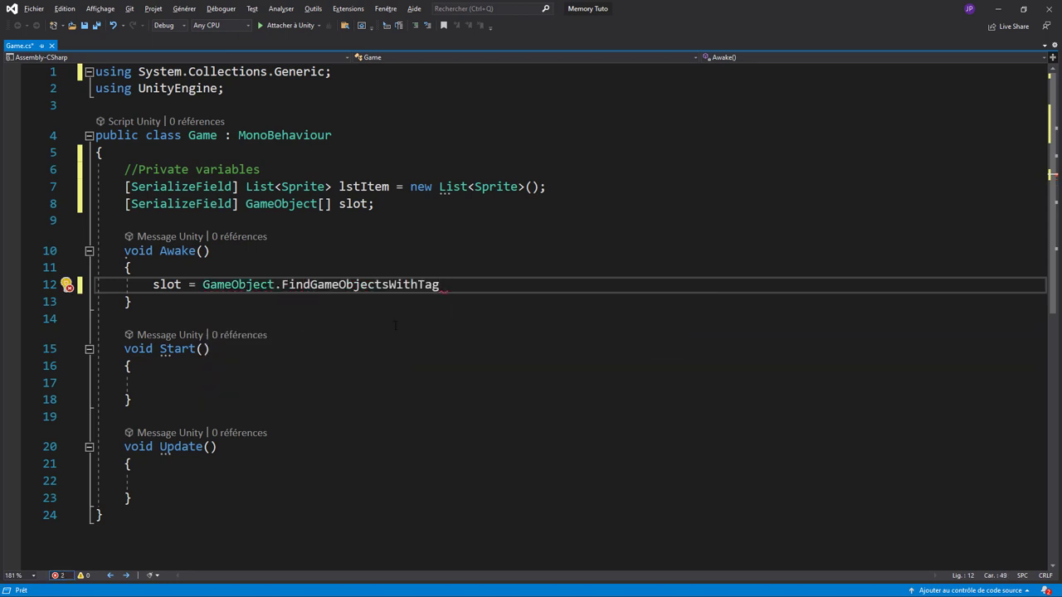
pyautogui.write('("s')
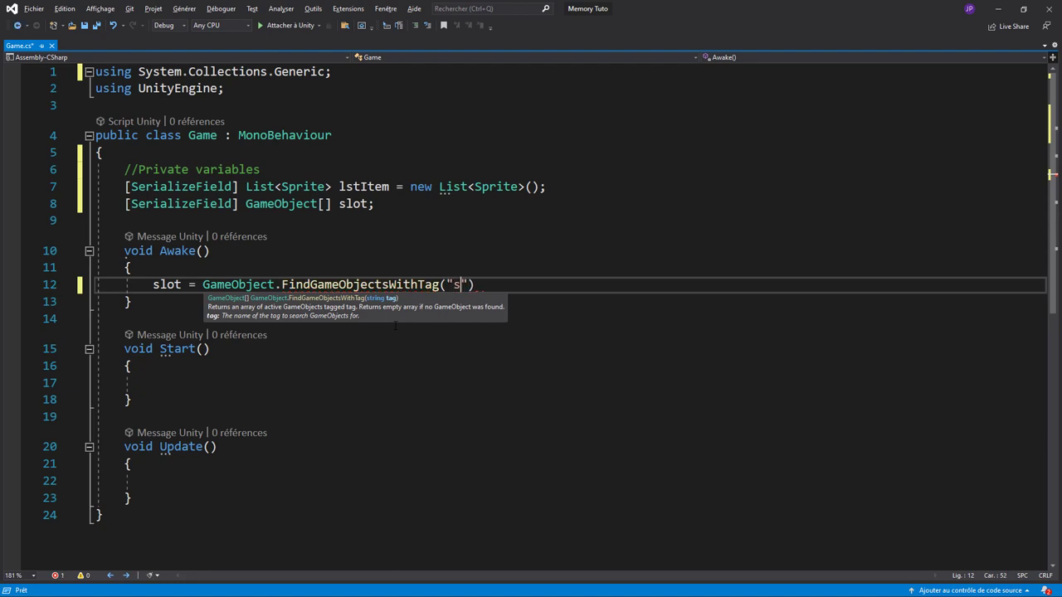
pyautogui.write('lot')
pyautogui.press('End')
pyautogui.write(';')
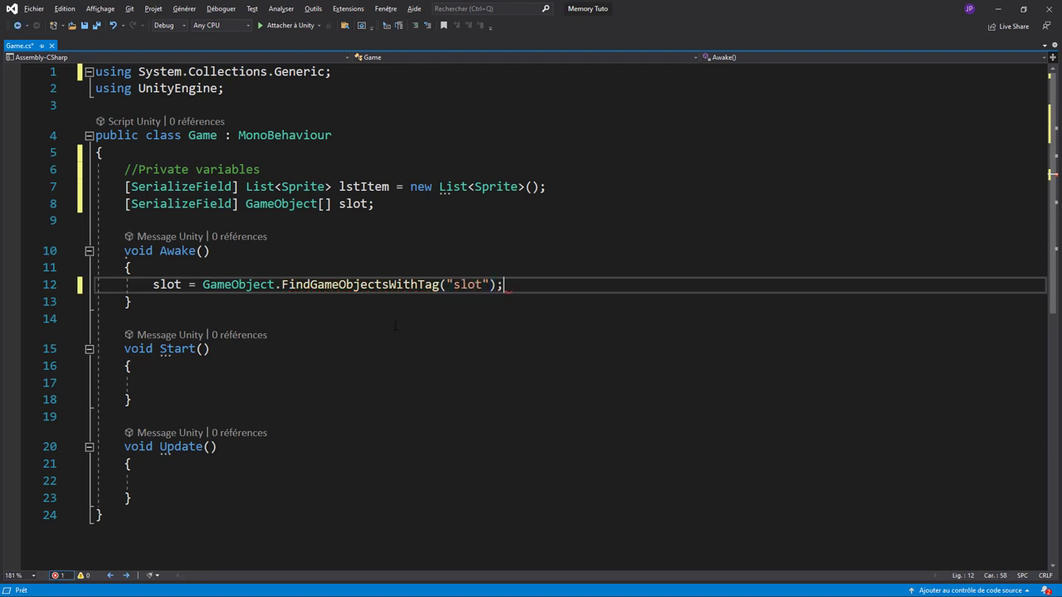
pyautogui.hotkey('ctrl', 's')
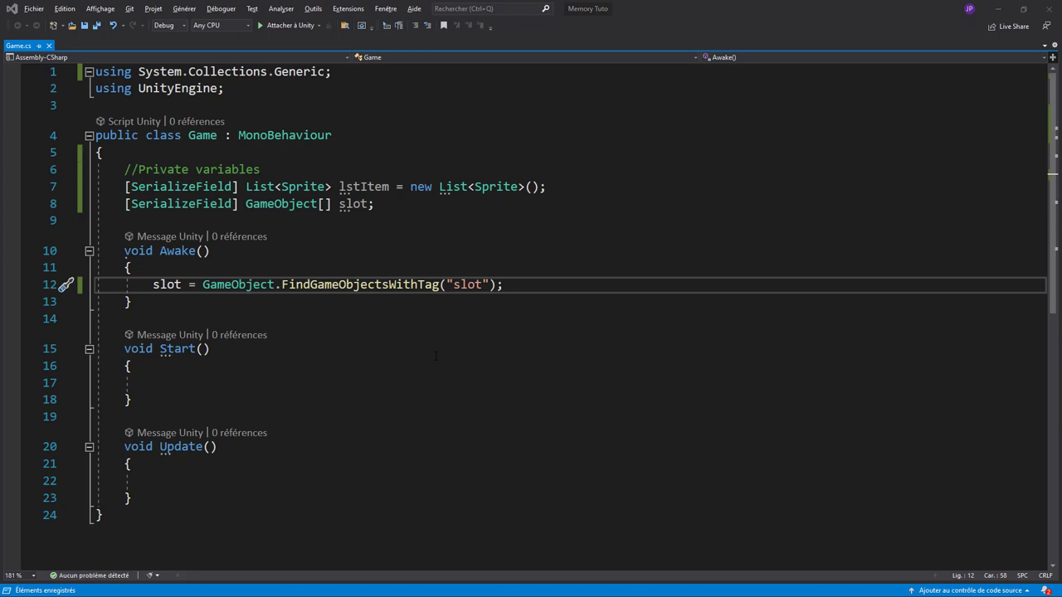
pyautogui.hotkey('alt', 'Tab')
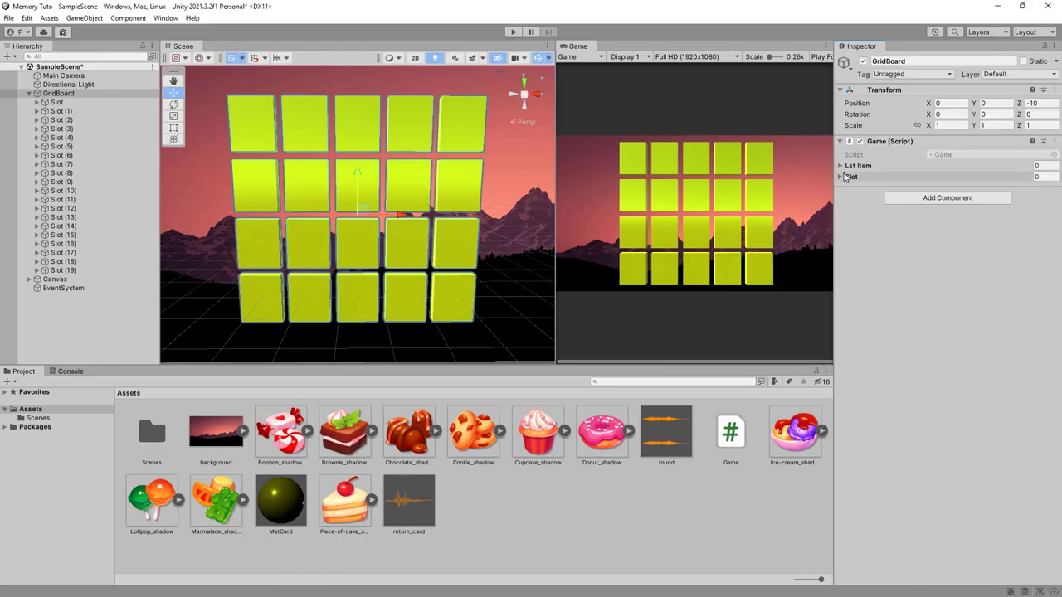
# - Expand the Slot list, run and stop the game, then open the 'Tag: slot is not defined' error
pyautogui.click(839, 177)
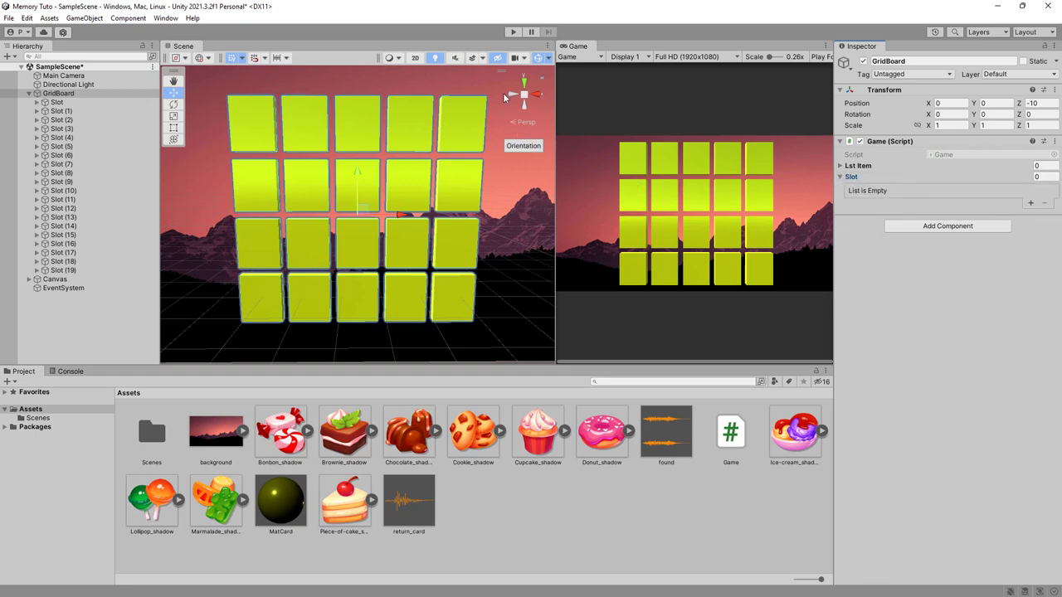
pyautogui.click(513, 32)
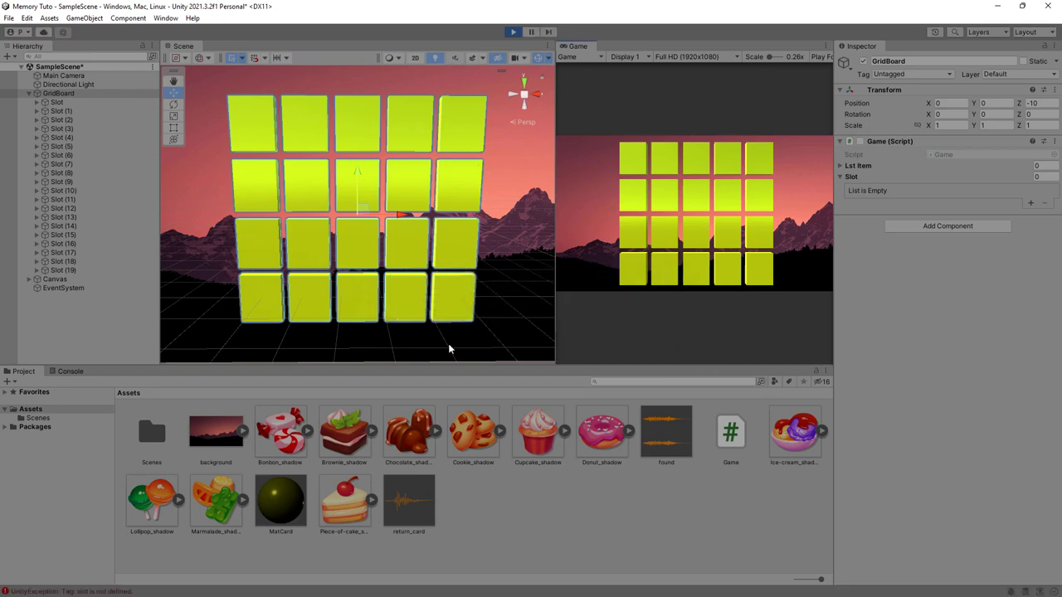
pyautogui.click(513, 32)
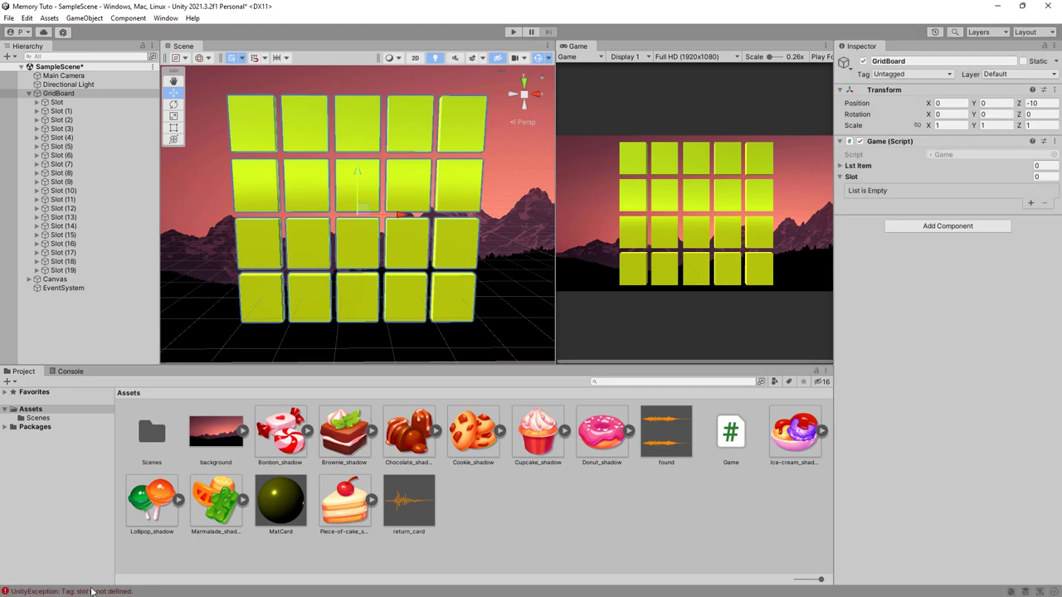
pyautogui.click(86, 592)
pyautogui.doubleClick(86, 592)
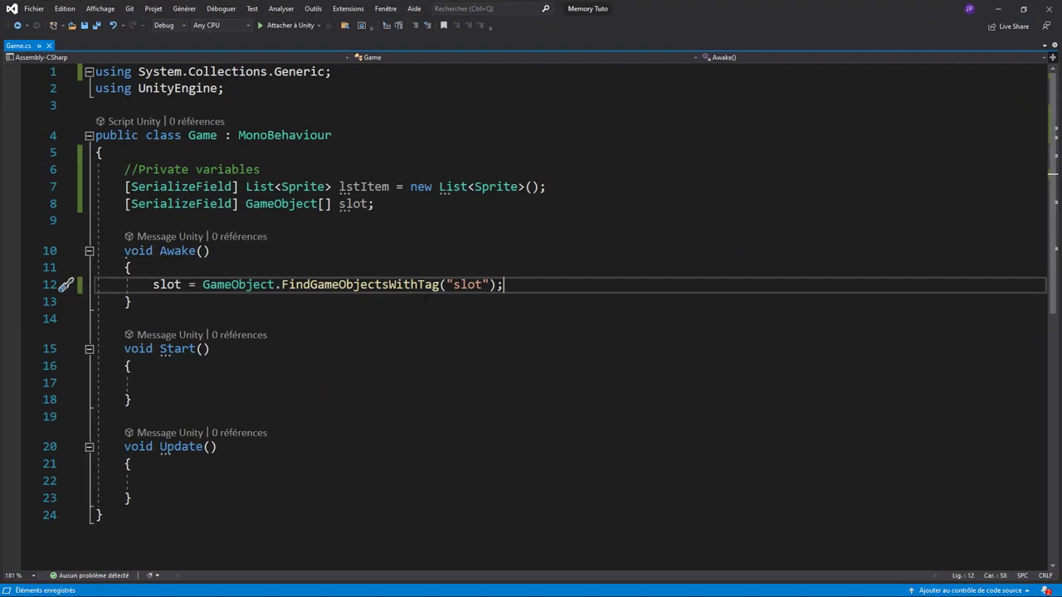
# - Capitalise the Awake tag string to "Slot" and return to Unity
pyautogui.click(454, 284)
pyautogui.press('Delete')
pyautogui.write('S')
pyautogui.hotkey('alt', 'Tab')
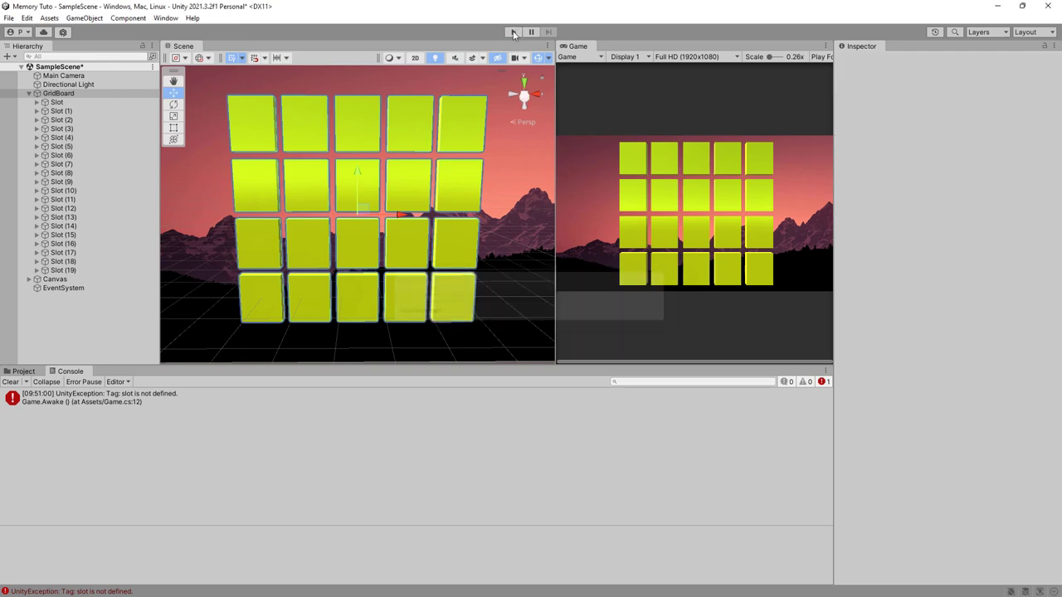
# - Run and stop the game to confirm the Slot array holds all 20 card slots
pyautogui.click(514, 31)
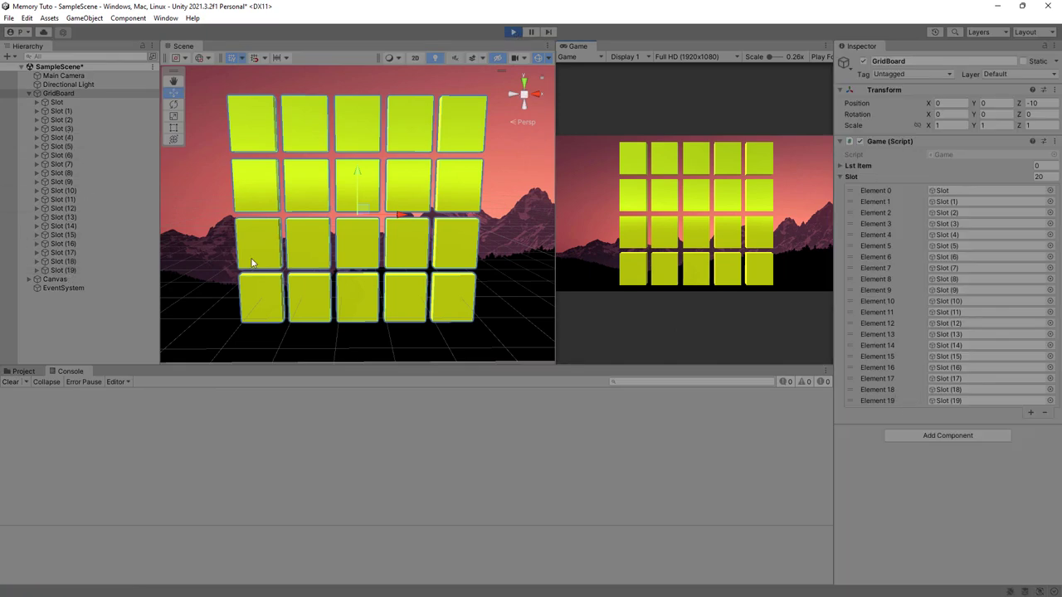
pyautogui.click(513, 33)
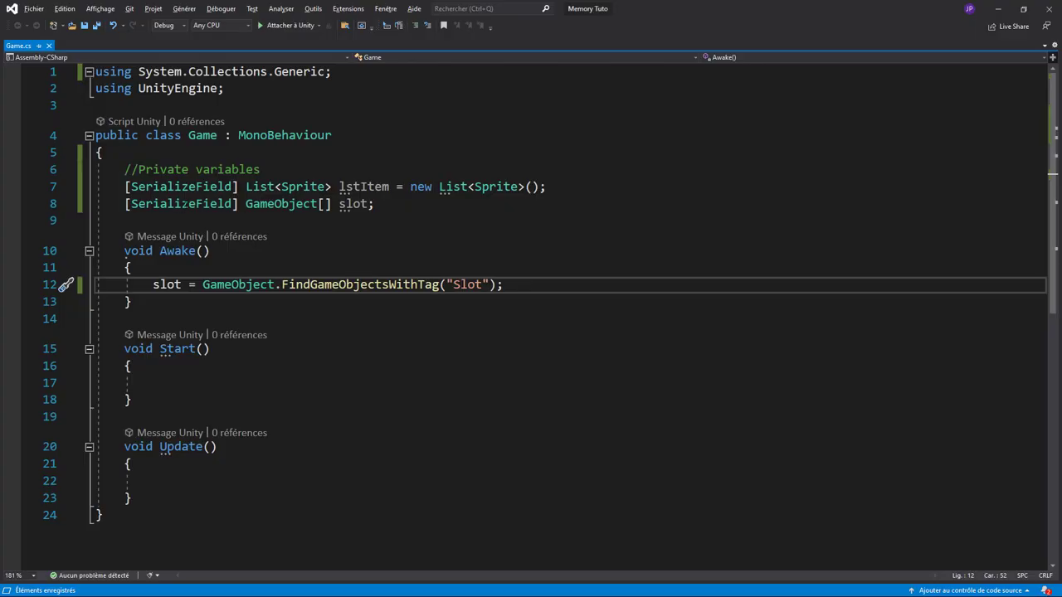
# - Replace [SerializeField] on line 8 with private, making it 'private GameObject[] slot;'
pyautogui.doubleClick(181, 203)
pyautogui.press('BackSpace')
pyautogui.press('Delete')
pyautogui.press('Delete')
pyautogui.doubleClick(166, 203)
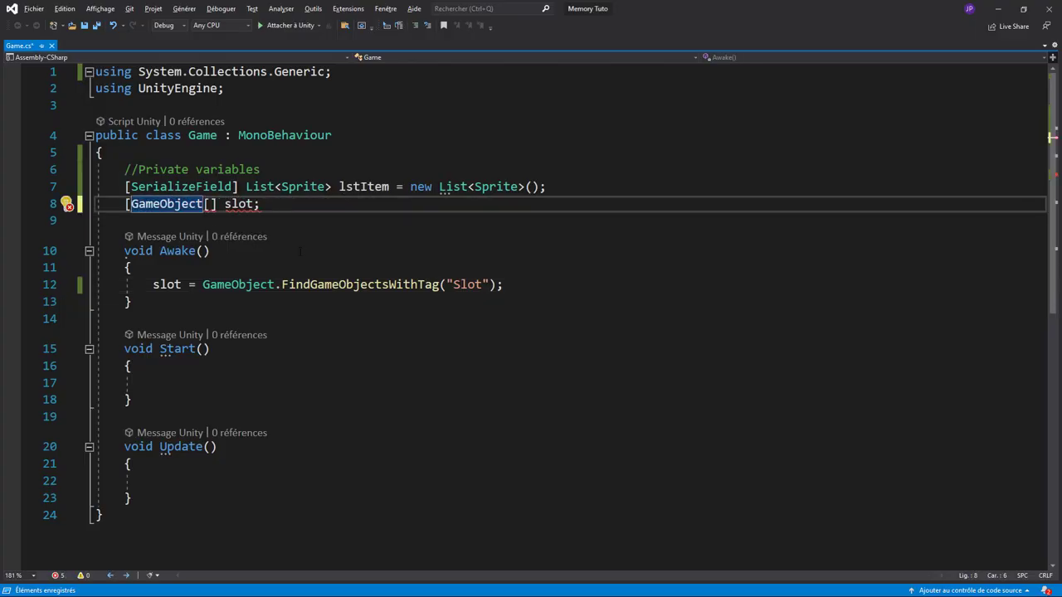
pyautogui.press('Left')
pyautogui.press('BackSpace')
pyautogui.write('private')
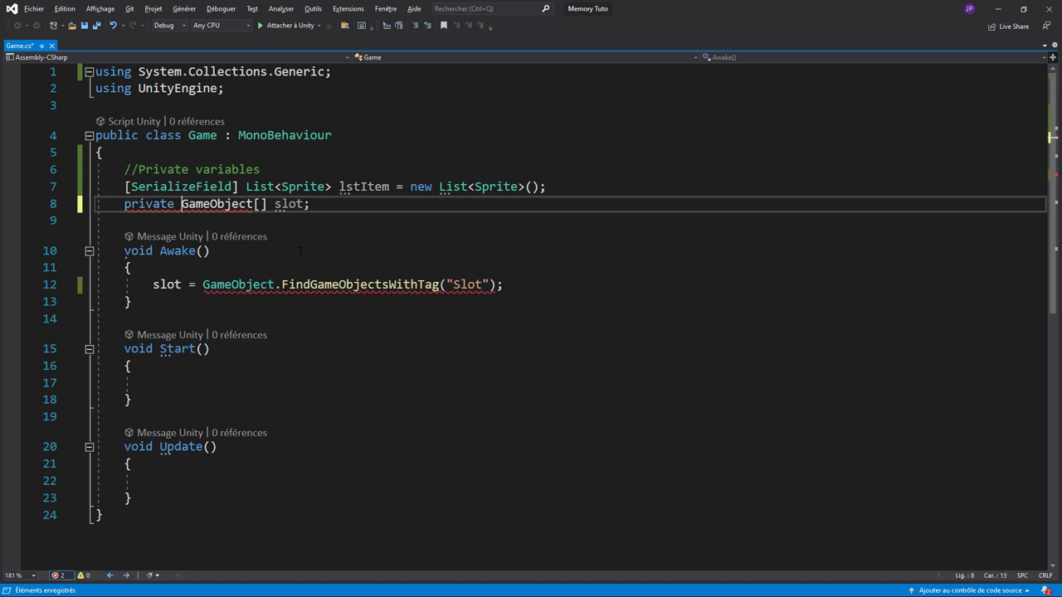
pyautogui.click(301, 251)
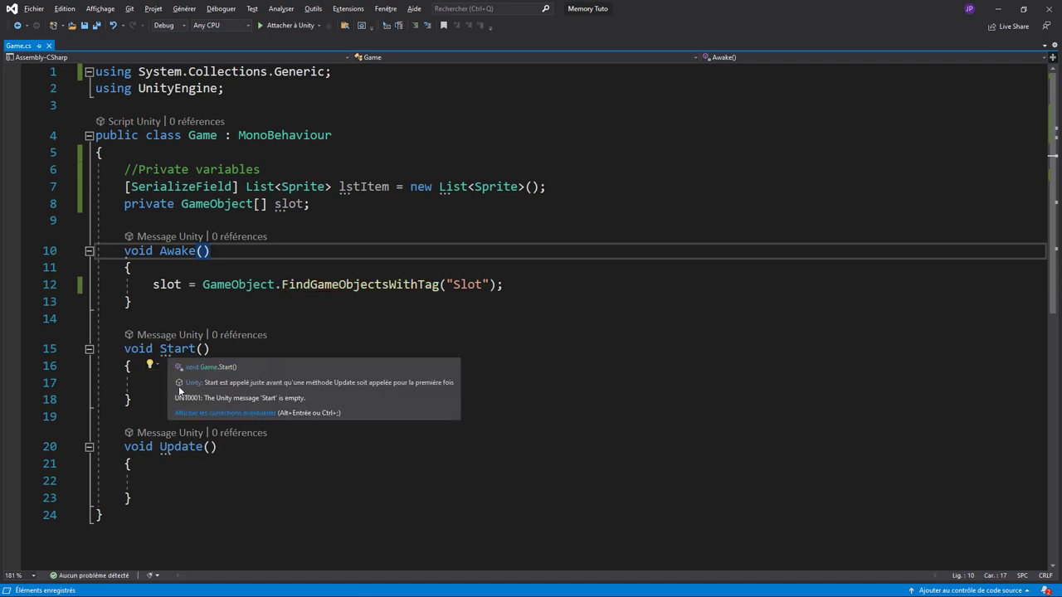
pyautogui.click(178, 384)
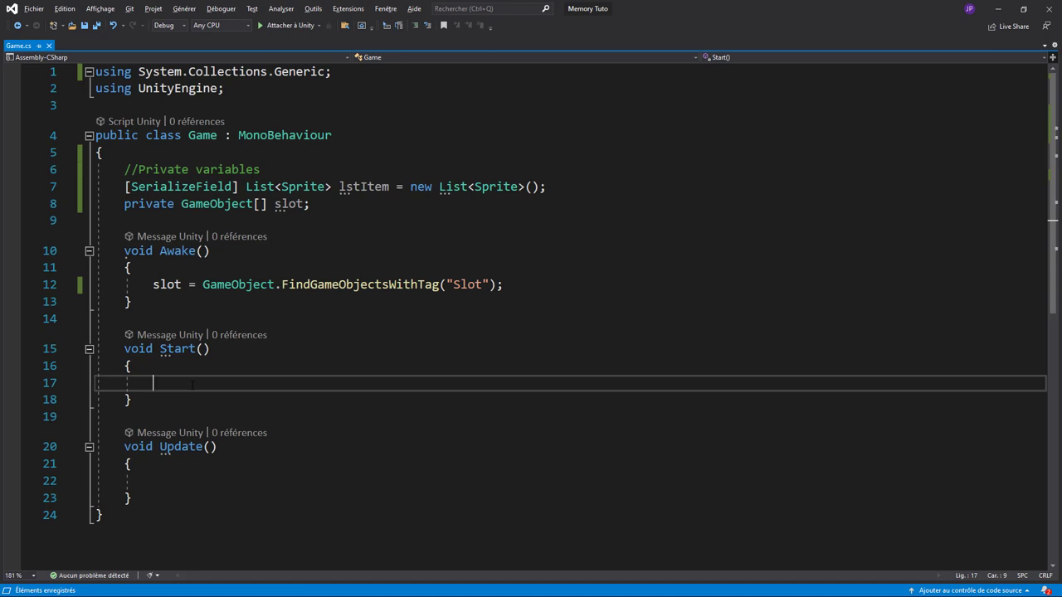
# - Call Shuffle() in Start and add an empty private void Shuffle() method below Update
pyautogui.write('Shuffle')
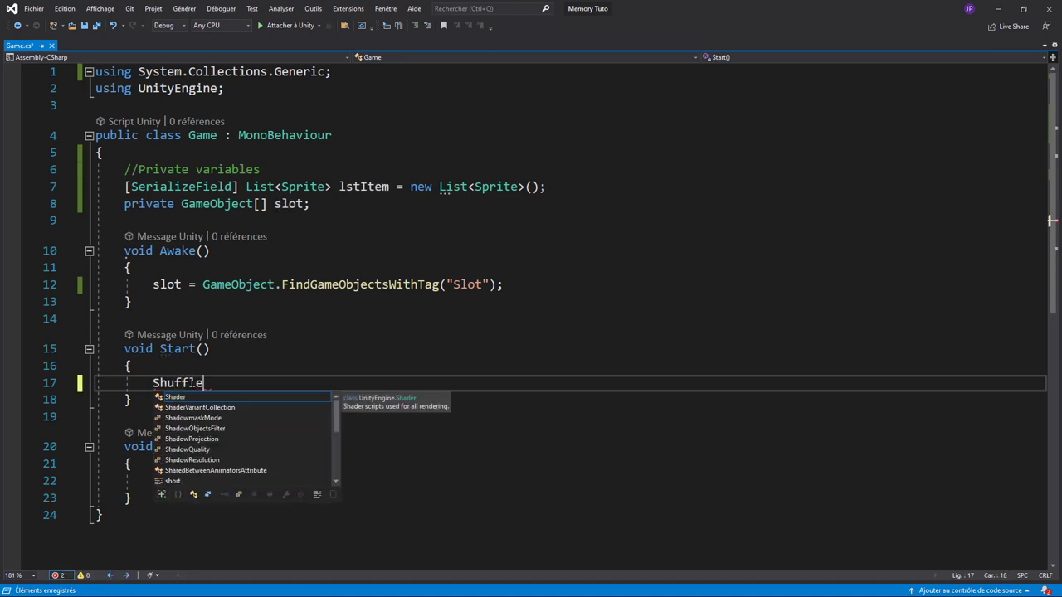
pyautogui.write('();')
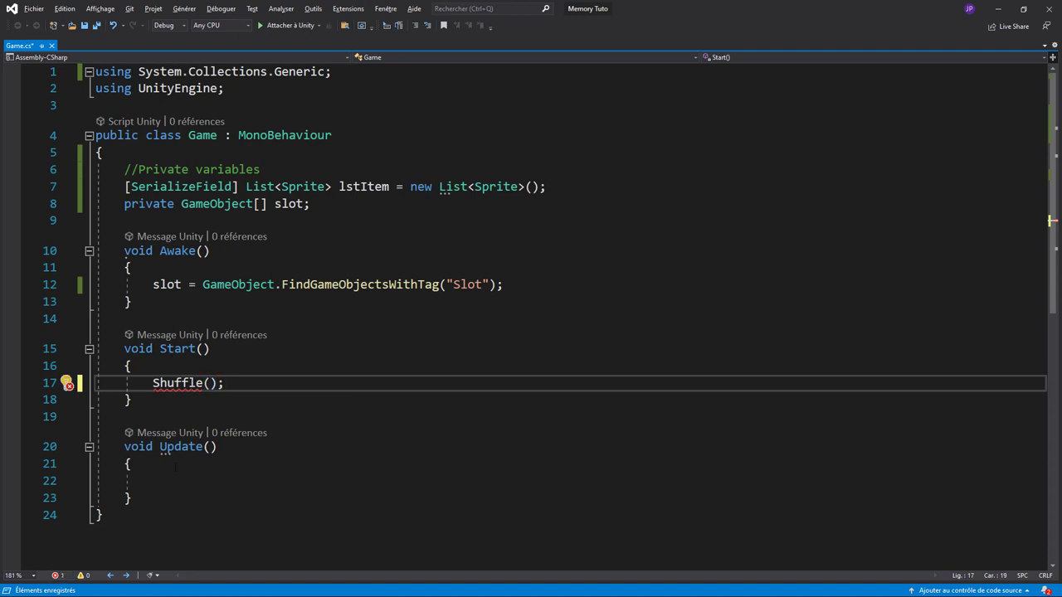
pyautogui.click(169, 498)
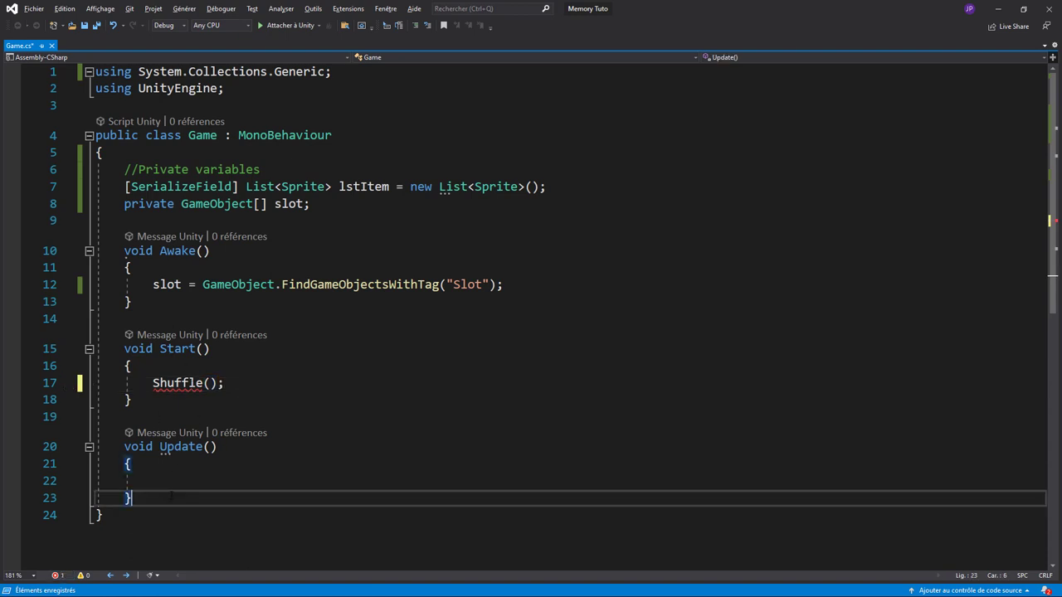
pyautogui.press('Return')
pyautogui.press('Return')
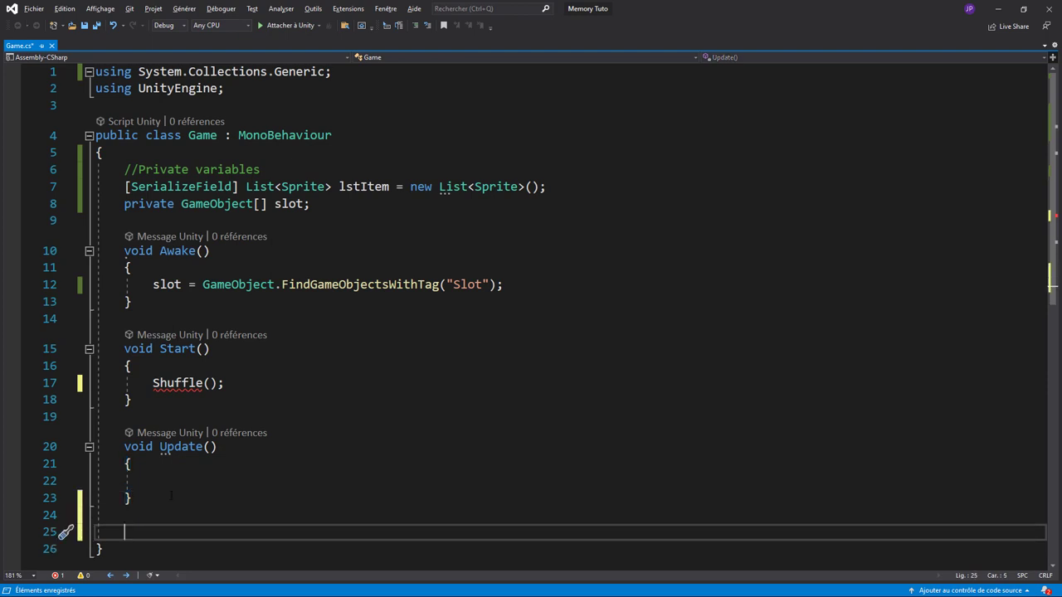
pyautogui.write('pri')
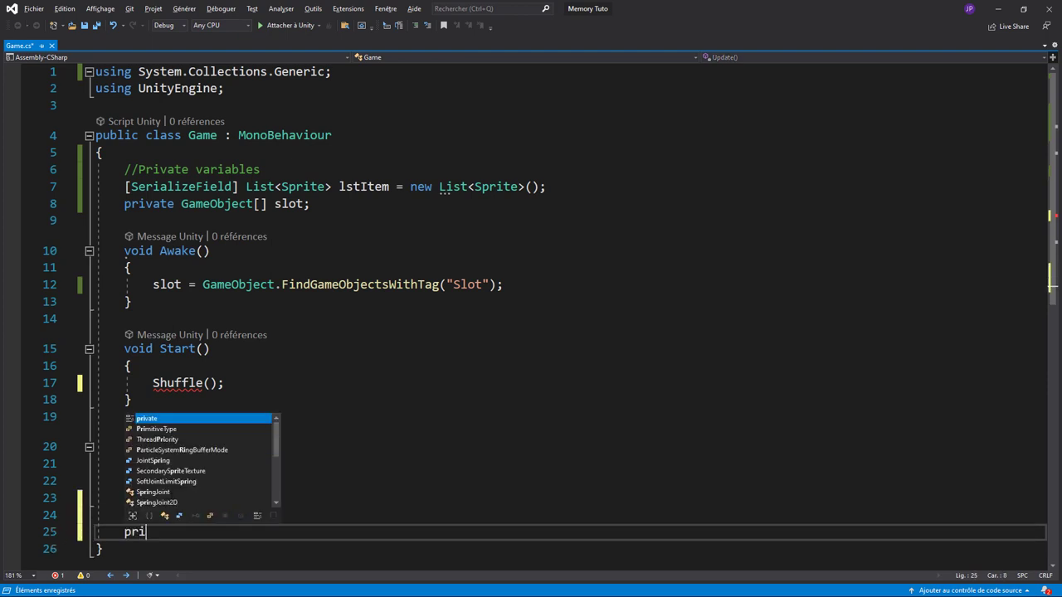
pyautogui.write('vate void')
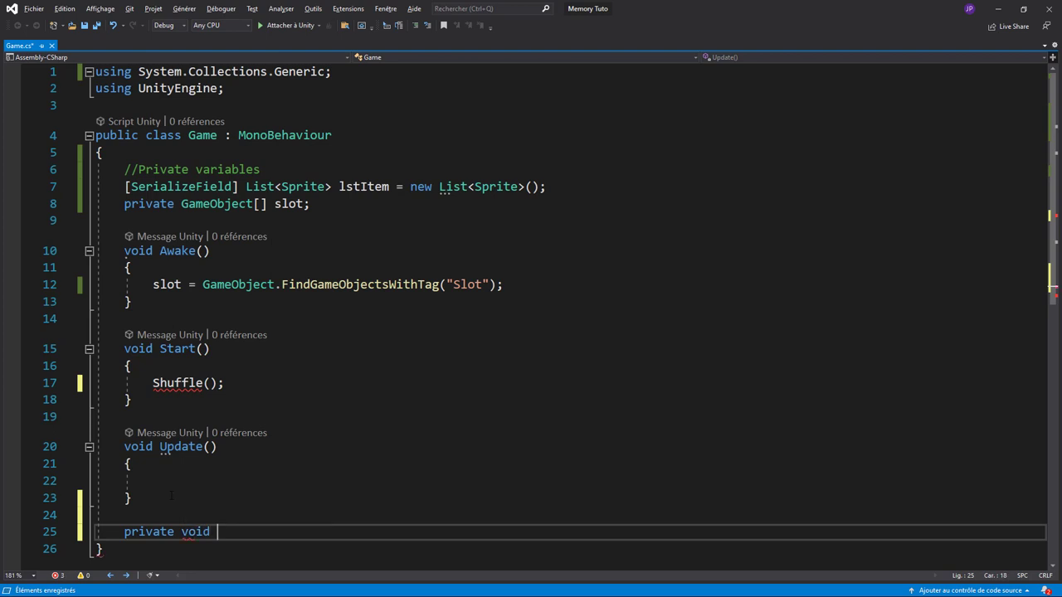
pyautogui.write(' Shuffle')
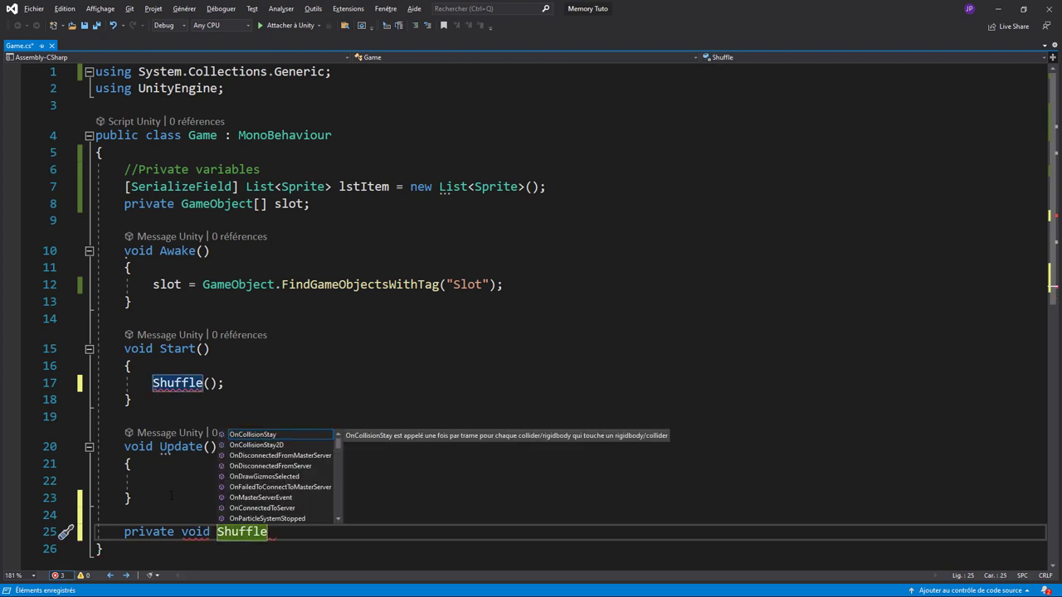
pyautogui.write('(')
pyautogui.press('Return')
pyautogui.write('{')
pyautogui.press('Return')
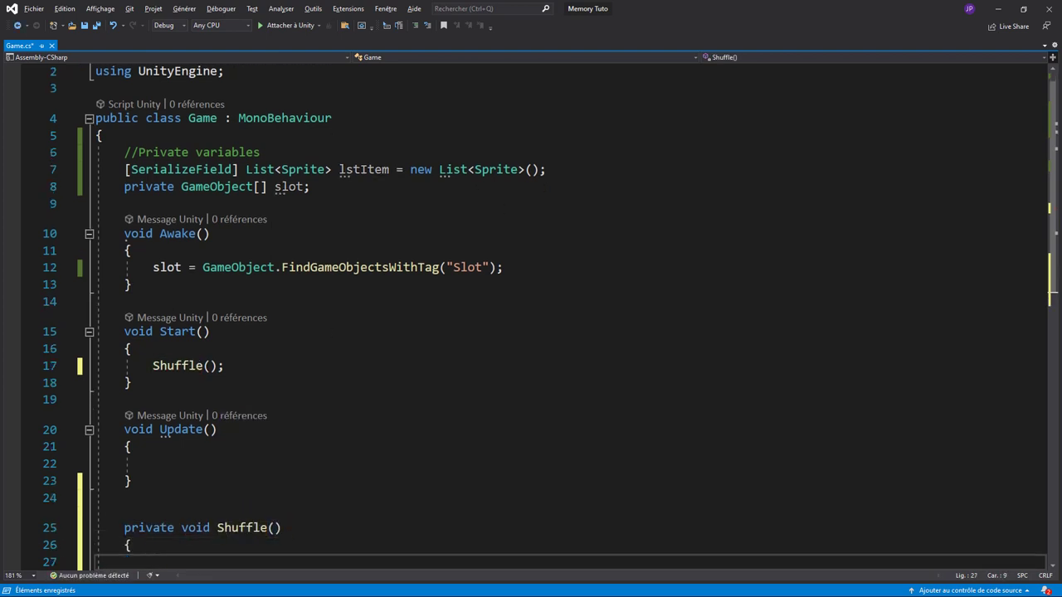
pyautogui.scroll(-4, 476, 190)
pyautogui.keyDown('ctrl'); pyautogui.scroll(1, 440, 287); pyautogui.keyUp('ctrl')
pyautogui.keyDown('ctrl'); pyautogui.scroll(1, 439, 288); pyautogui.keyUp('ctrl')
pyautogui.scroll(-2, 440, 289)
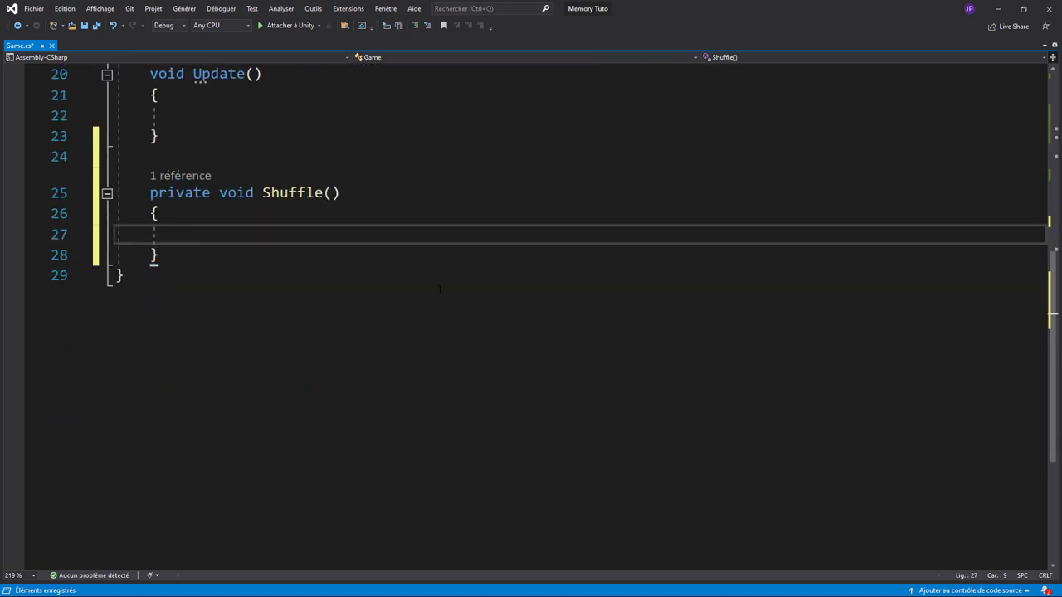
pyautogui.keyDown('ctrl'); pyautogui.scroll(1, 440, 289); pyautogui.keyUp('ctrl')
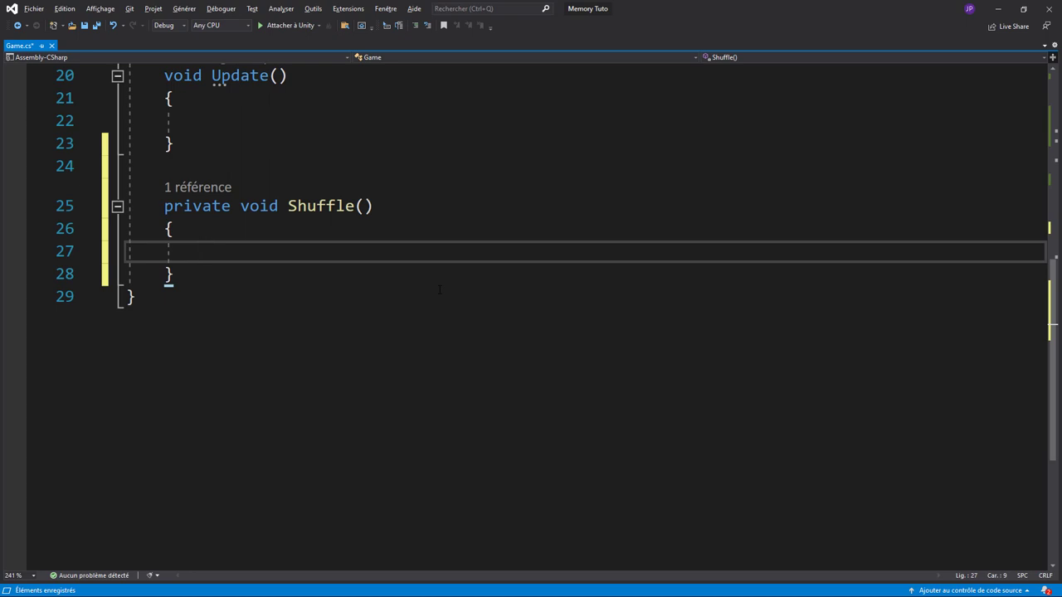
# - Declare List<Sprite> lstTemp = lstItem; at the top of Shuffle
pyautogui.write('Li')
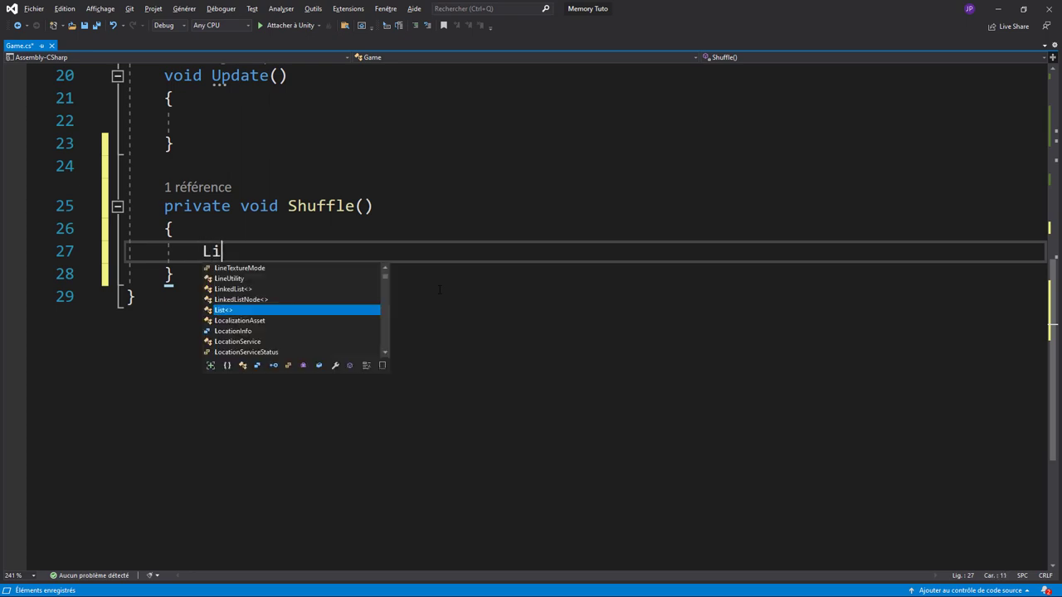
pyautogui.write('s')
pyautogui.press('Tab')
pyautogui.write('<')
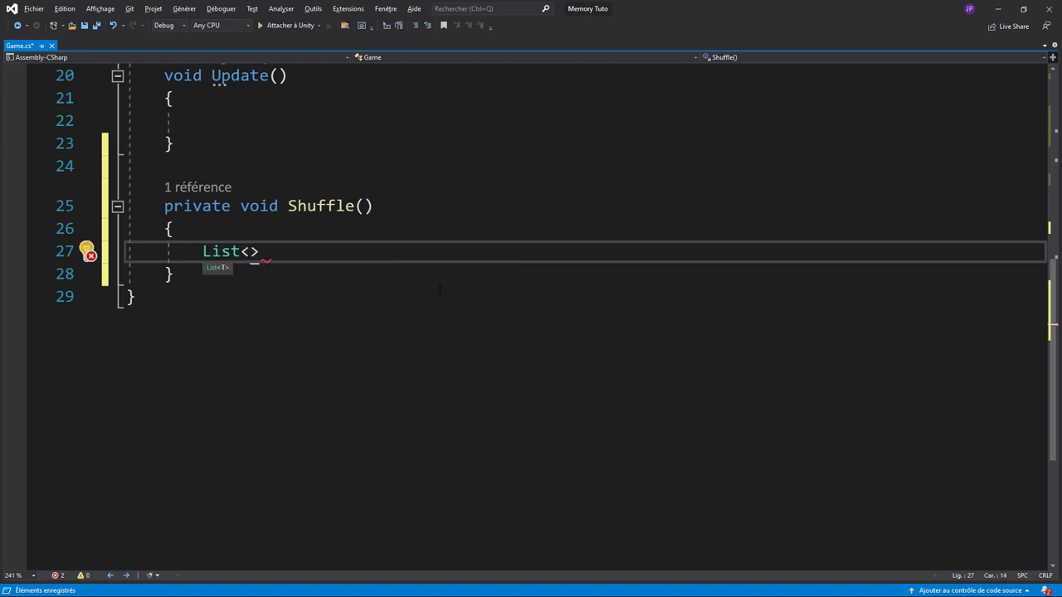
pyautogui.write('Sprite>')
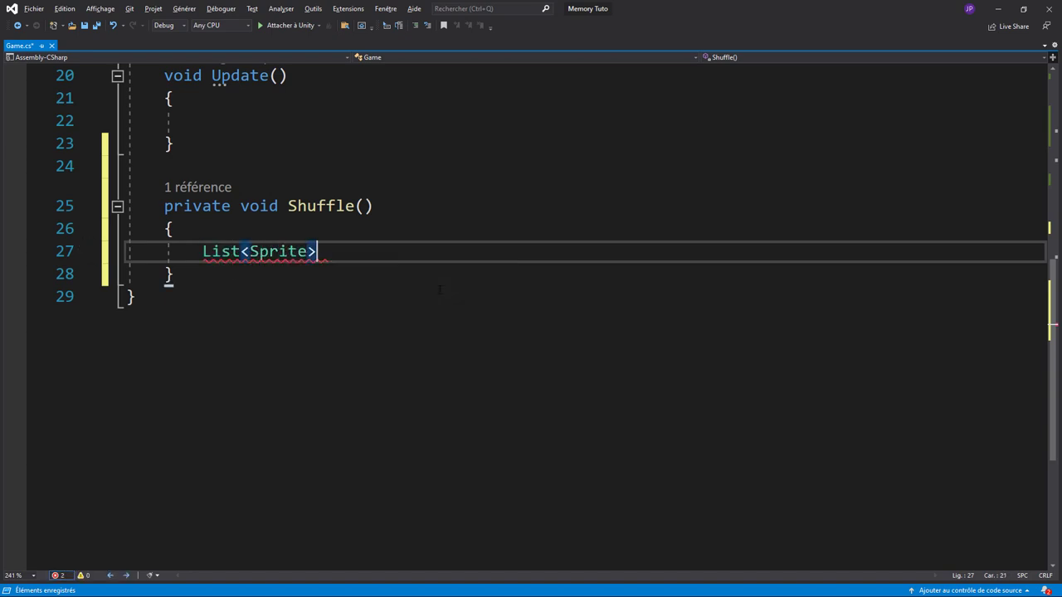
pyautogui.write(' lst')
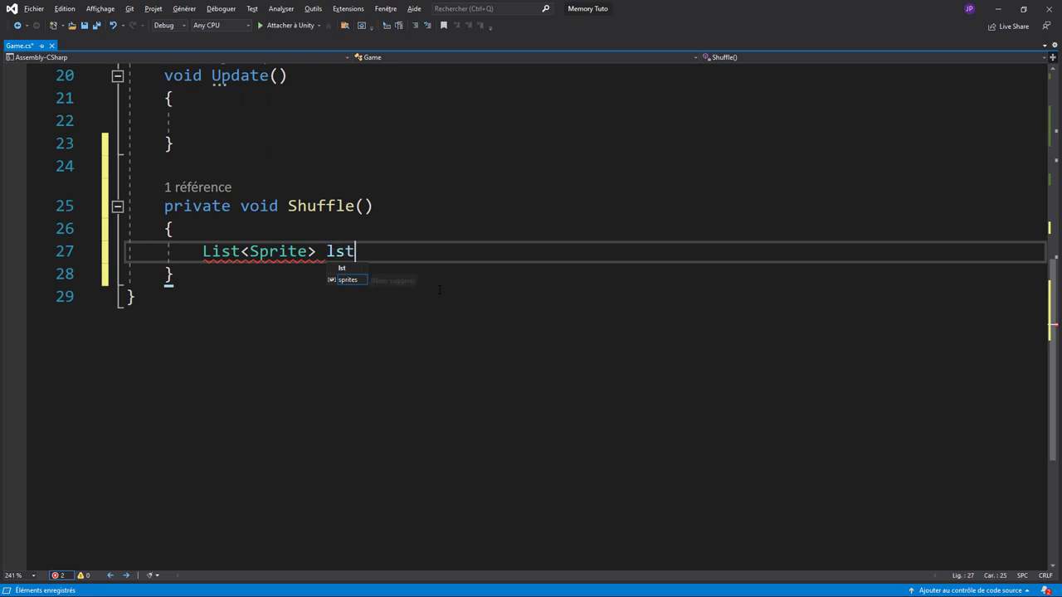
pyautogui.write('Temp')
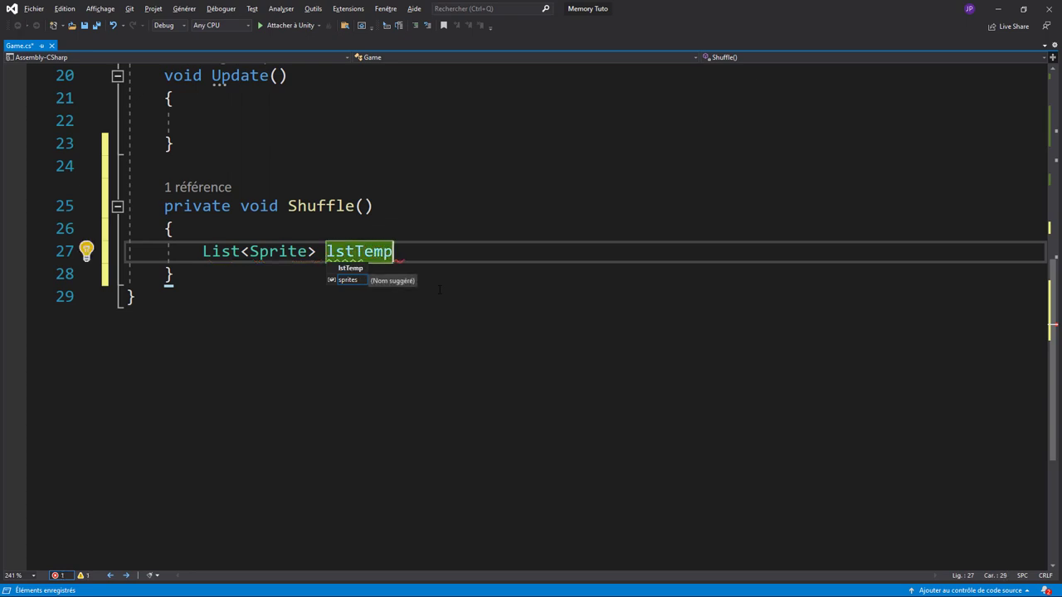
pyautogui.write(' = lst')
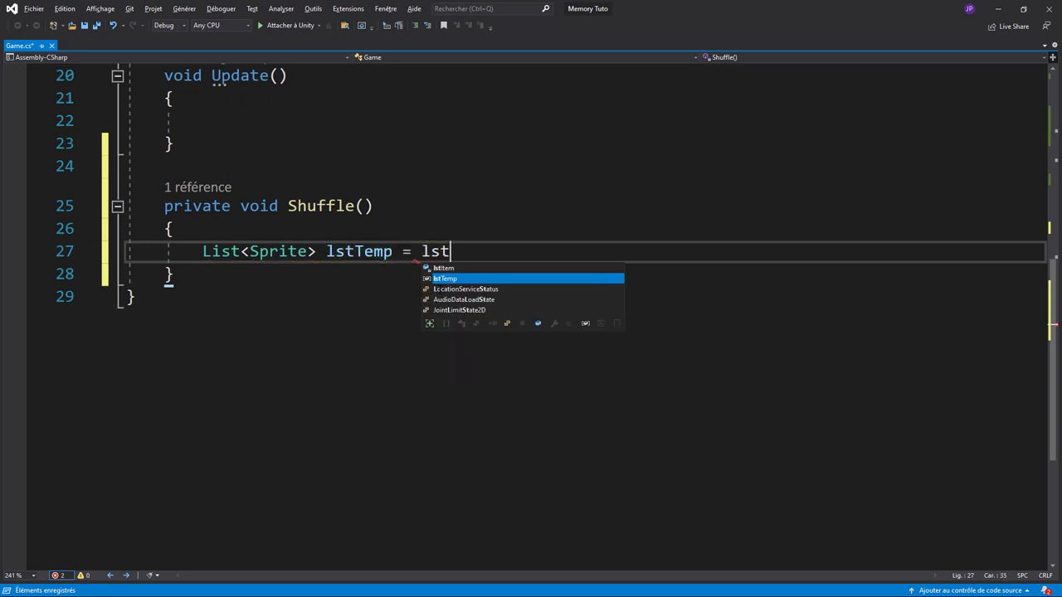
pyautogui.press('Up')
pyautogui.press('Tab')
pyautogui.write(';')
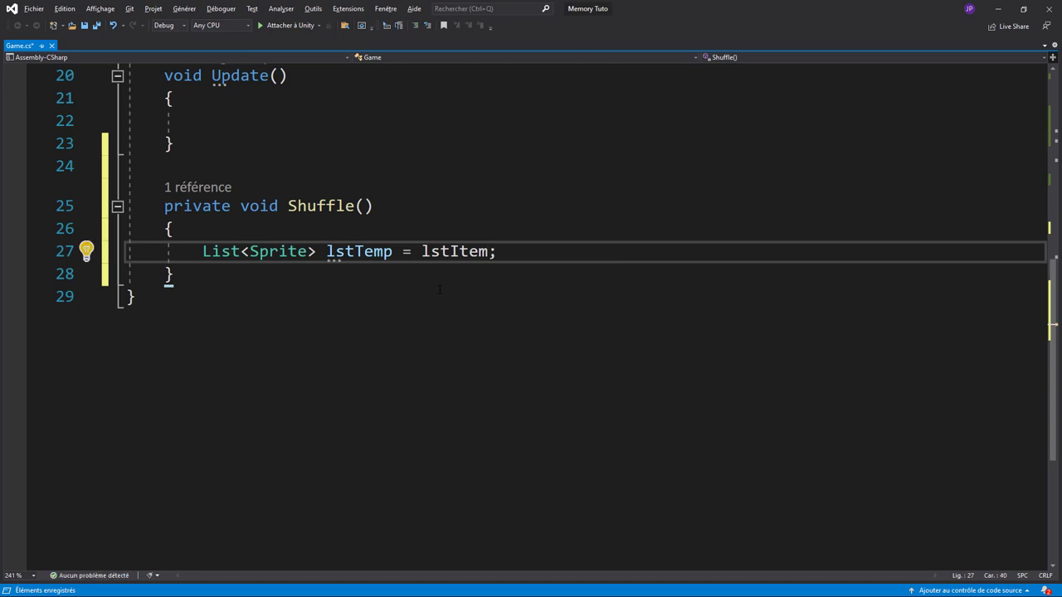
pyautogui.press('Return')
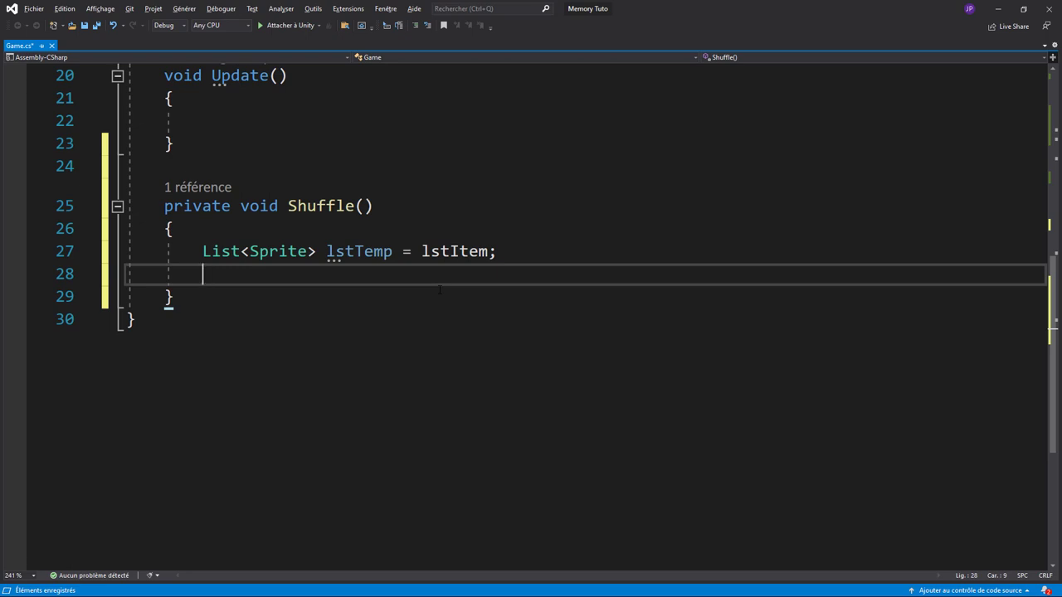
# - Add lstTemp.AddRange(lstItem); followed by a blank line
pyautogui.write('ls')
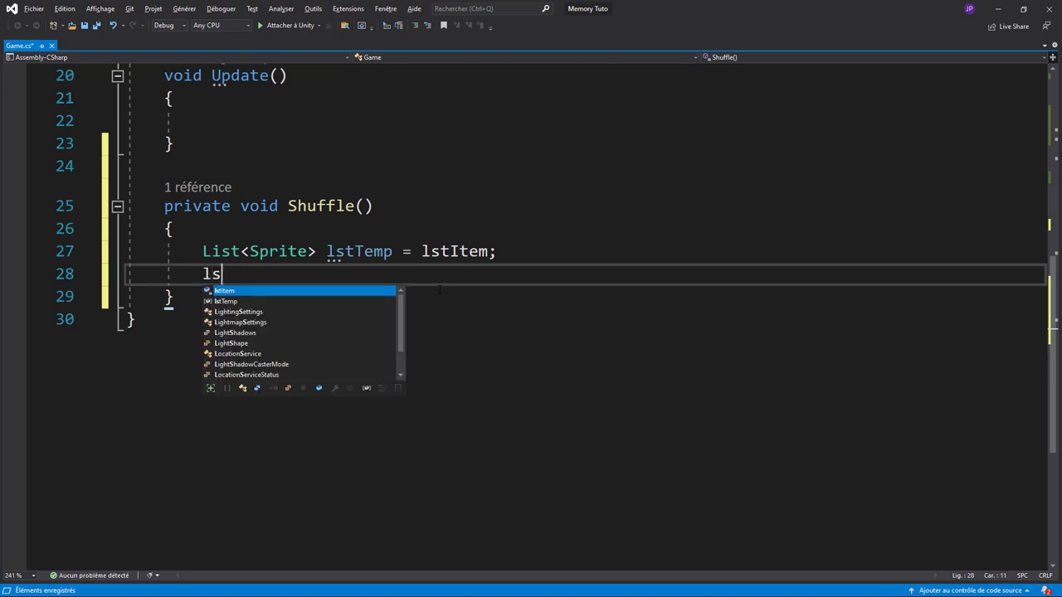
pyautogui.press('Tab')
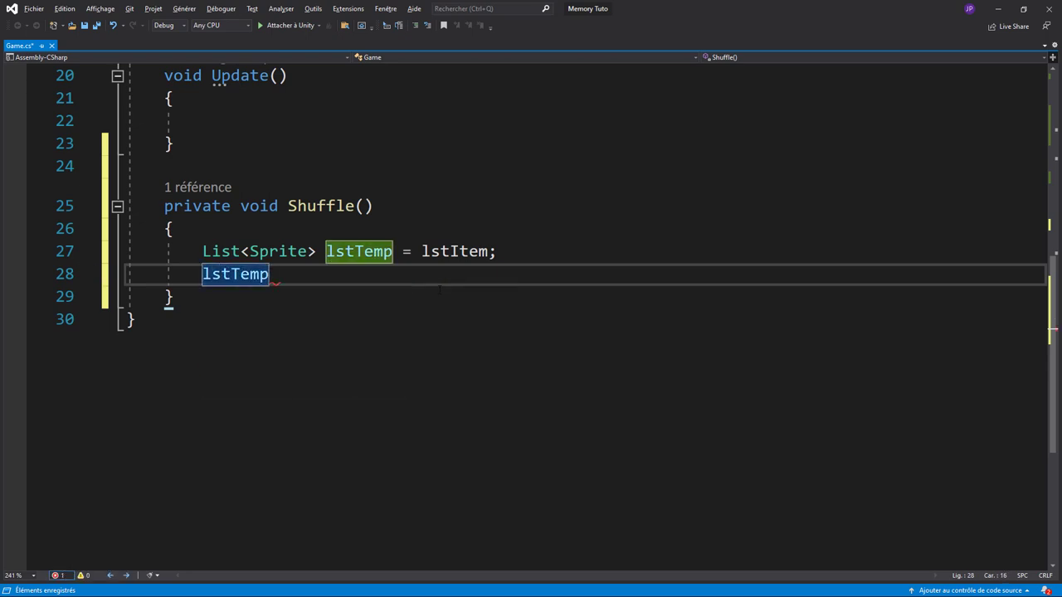
pyautogui.write('.a')
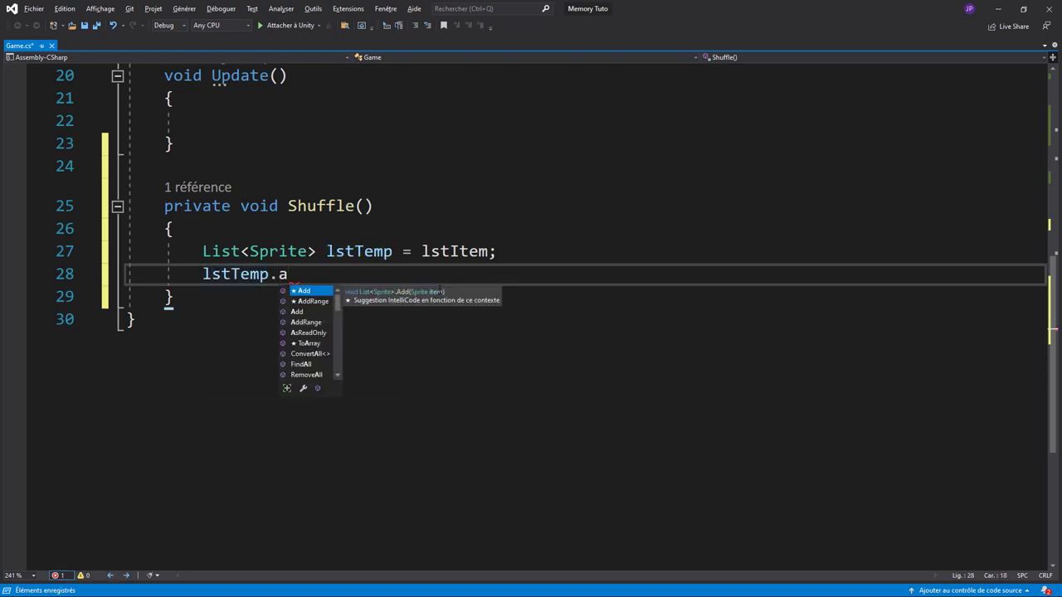
pyautogui.press('Down')
pyautogui.press('Tab')
pyautogui.write('(')
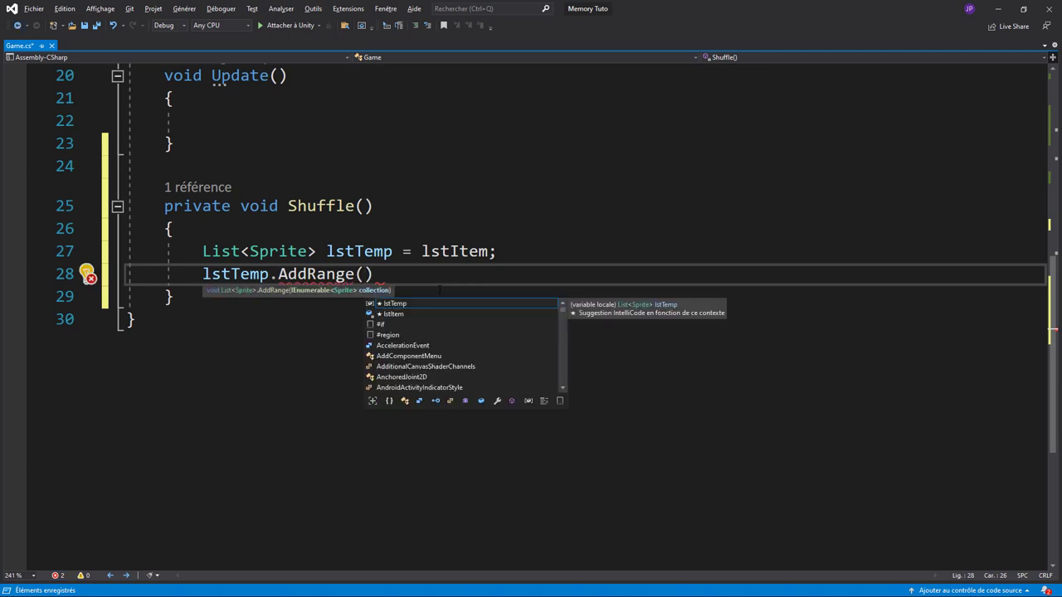
pyautogui.write('ls')
pyautogui.press('Down')
pyautogui.press('Tab')
pyautogui.write(')')
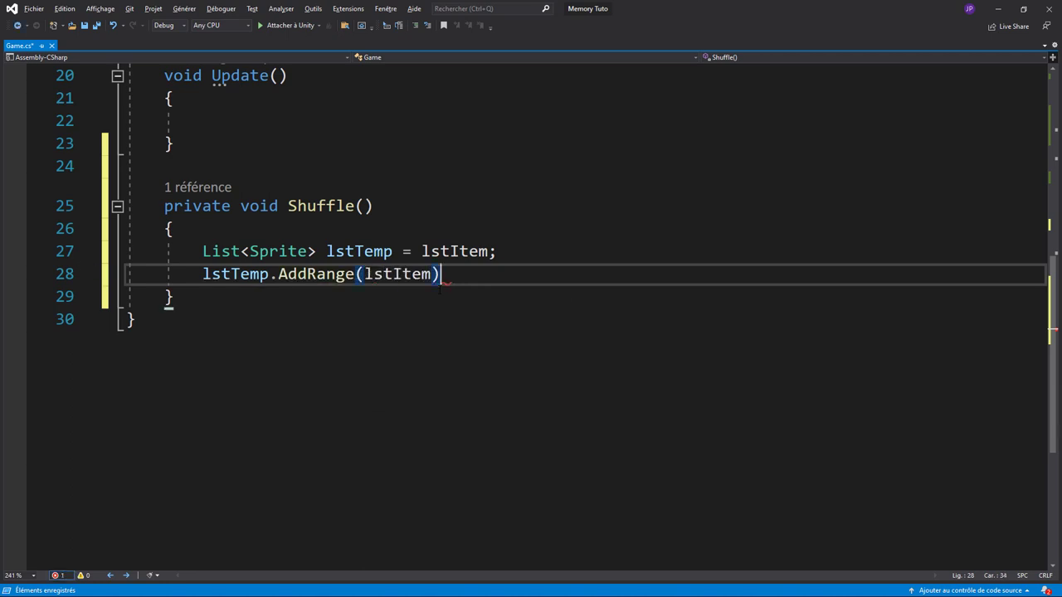
pyautogui.write(';')
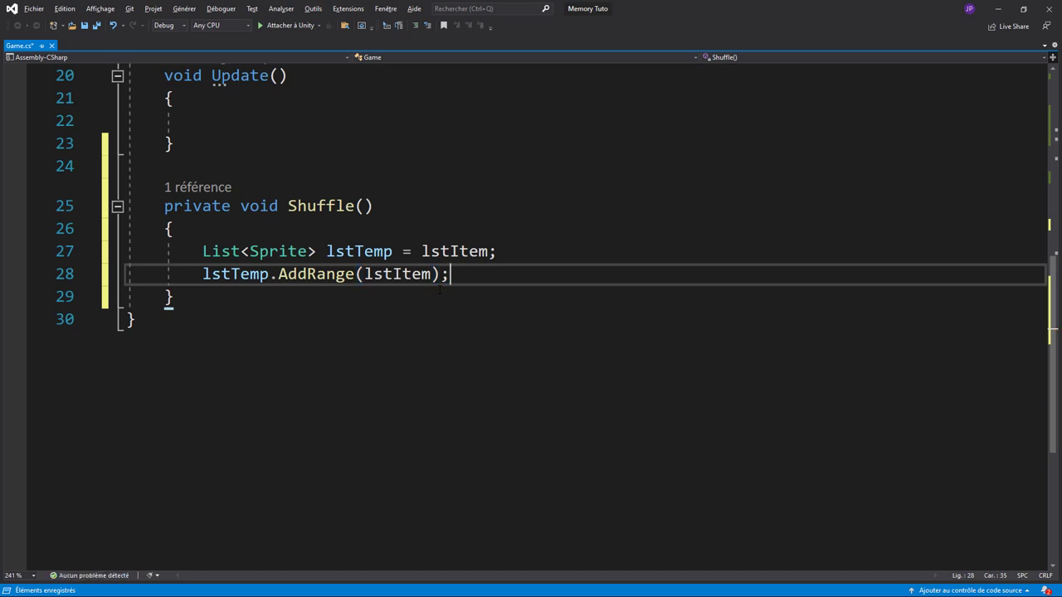
pyautogui.press('Return')
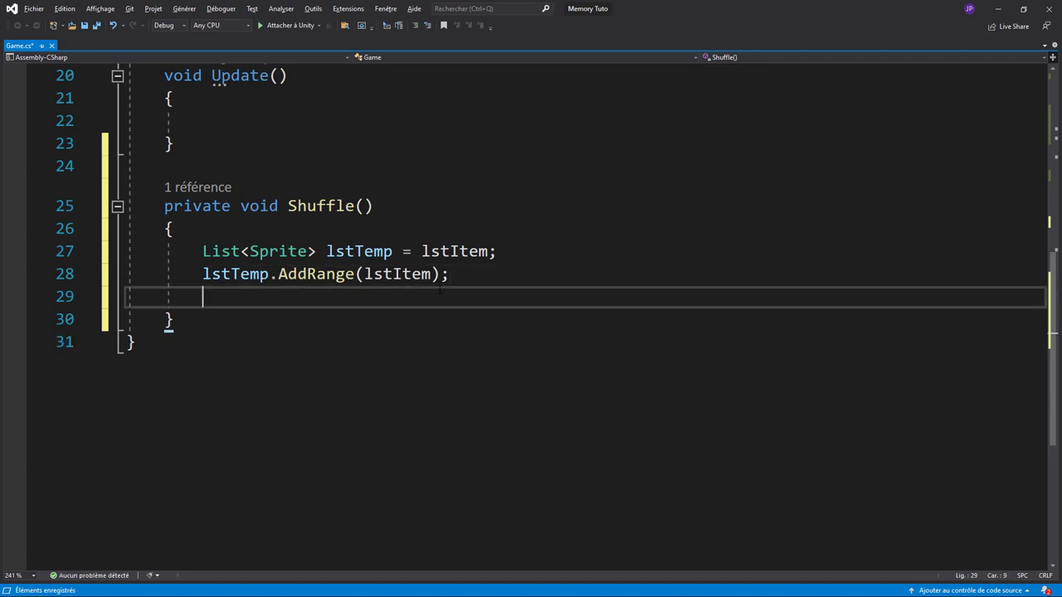
pyautogui.press('Return')
# - Insert a for loop snippet in Shuffle bounded by slot.Length
pyautogui.write('for')
pyautogui.press('Tab')
pyautogui.press('Tab')
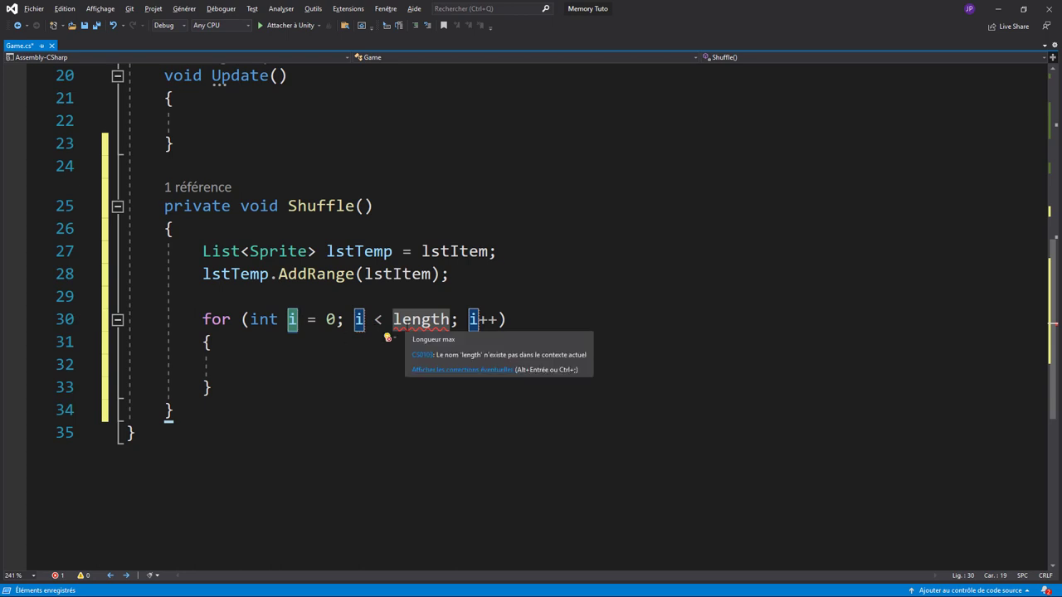
pyautogui.doubleClick(407, 325)
pyautogui.write('s')
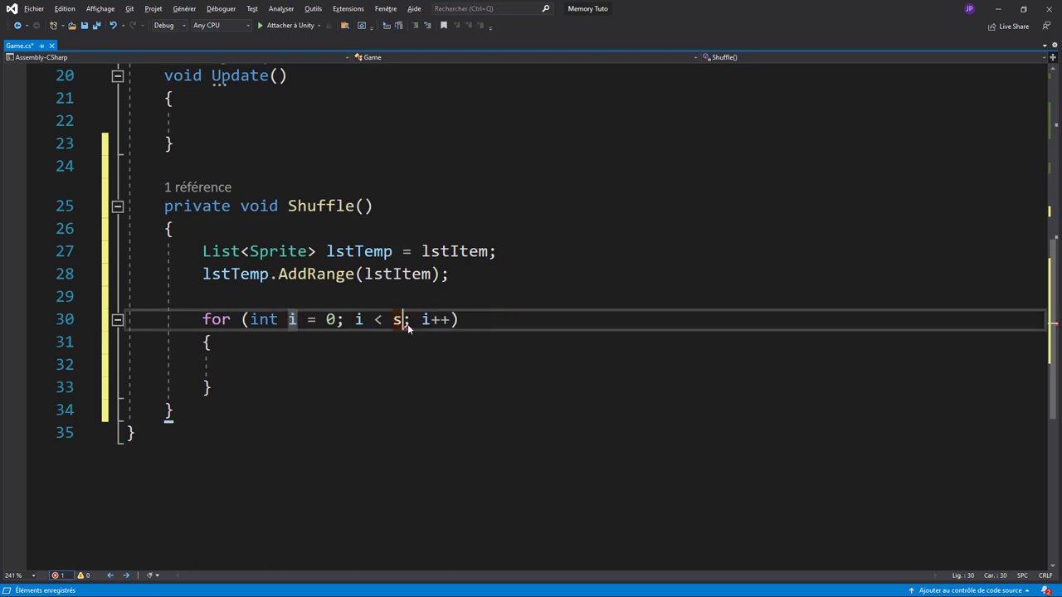
pyautogui.write('lot.Length')
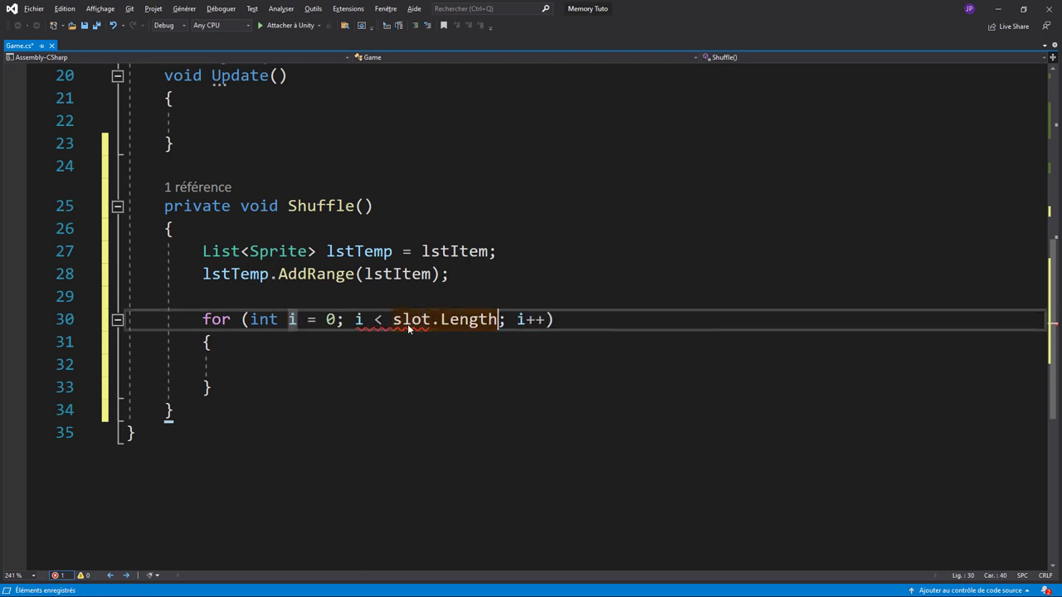
pyautogui.press('Return')
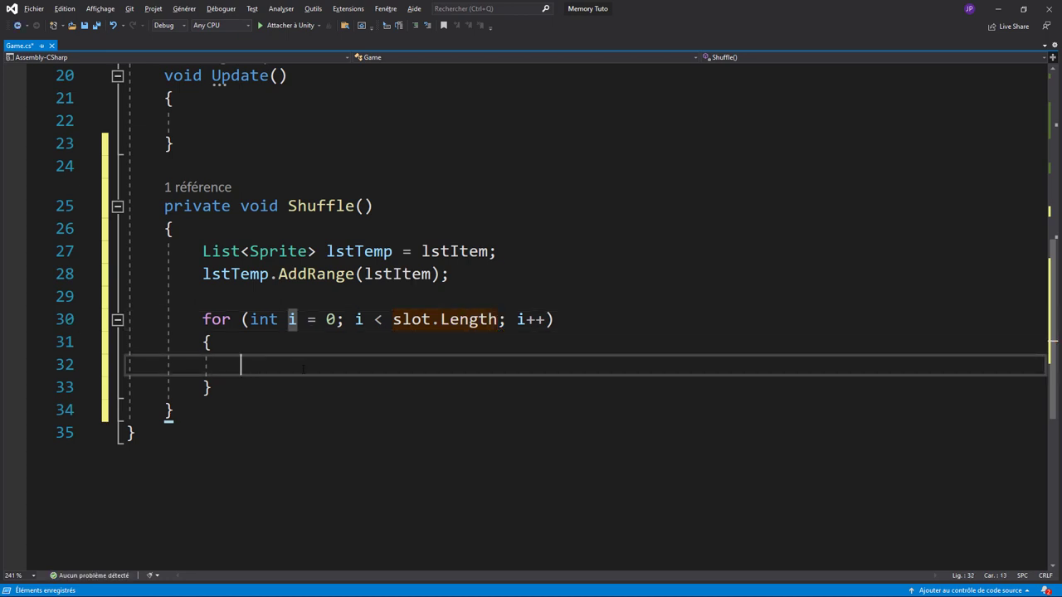
# - Write int rnd = Random.Range(0, lstTemp.Count); as the loop's first line
pyautogui.write('int rn')
pyautogui.write('d')
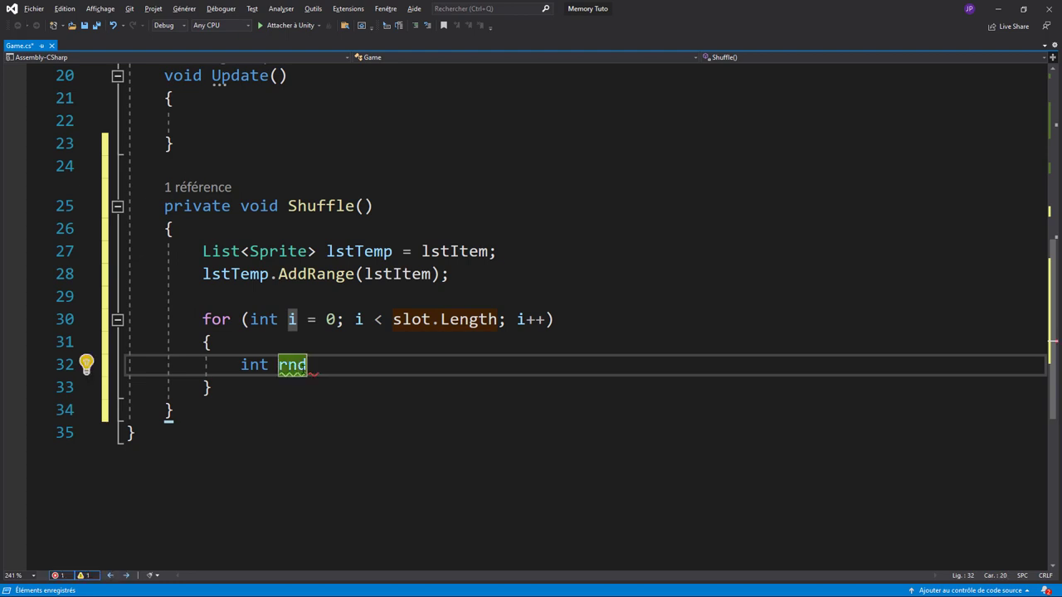
pyautogui.write(' = Ra')
pyautogui.press('Tab')
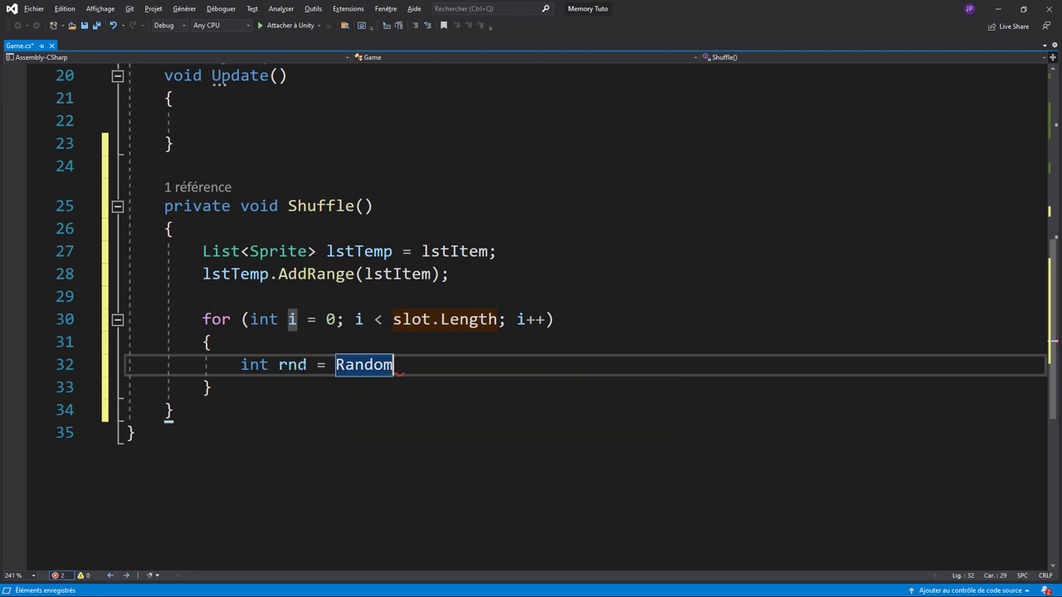
pyautogui.write('.r')
pyautogui.press('Down')
pyautogui.press('Down')
pyautogui.press('Down')
pyautogui.press('Tab')
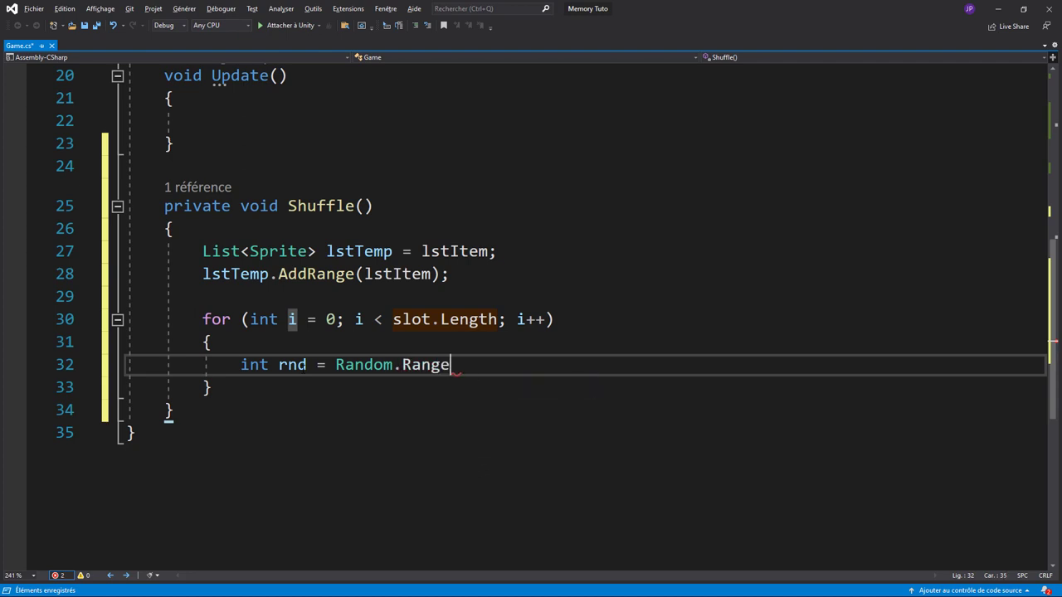
pyautogui.write('(')
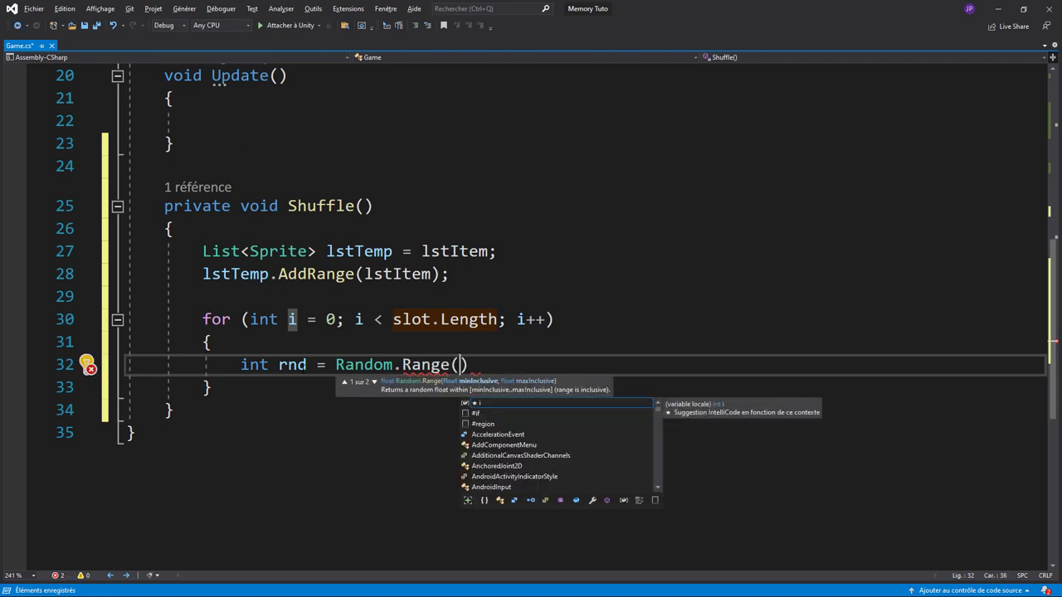
pyautogui.write('0,')
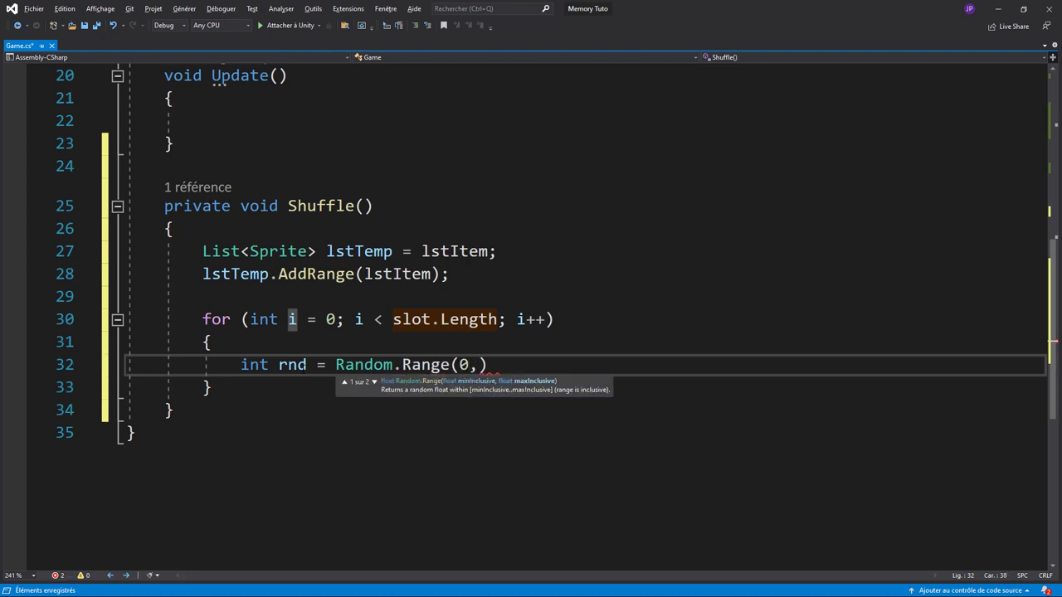
pyautogui.write('ls')
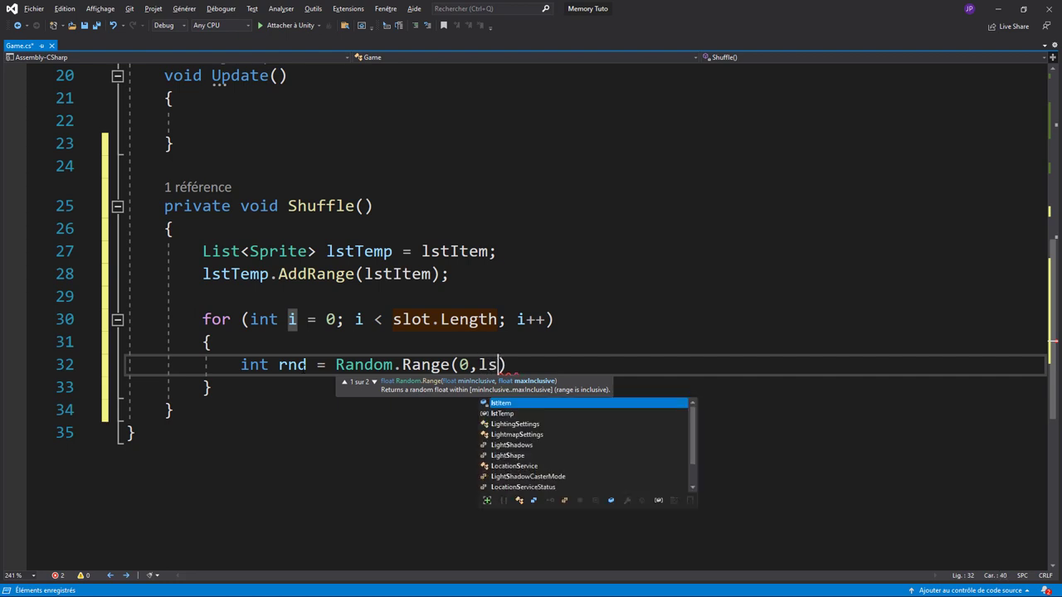
pyautogui.write('t')
pyautogui.press('Tab')
pyautogui.press('BackSpace')
pyautogui.press('BackSpace')
pyautogui.press('BackSpace')
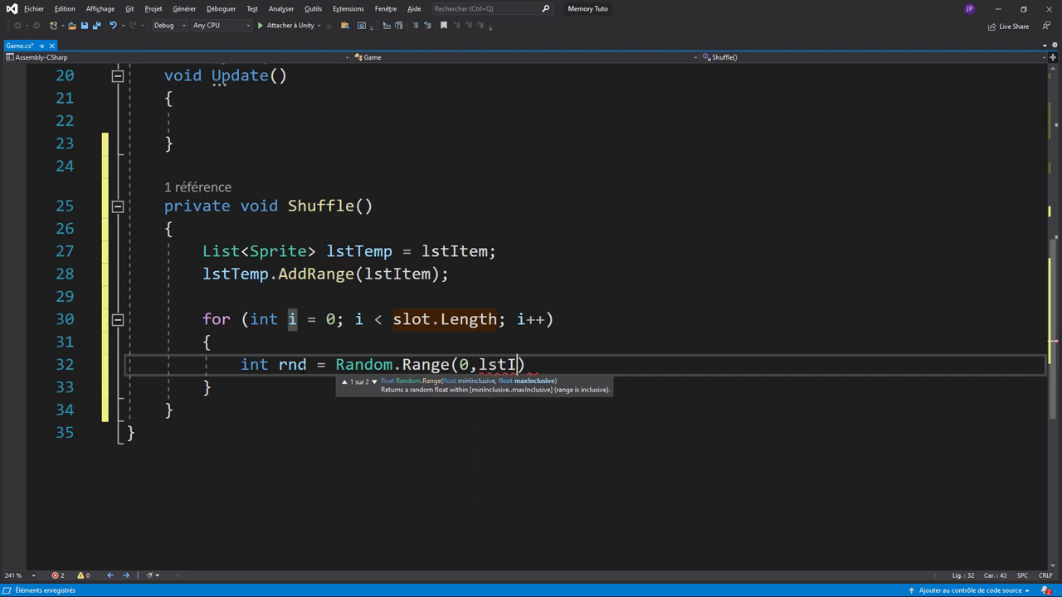
pyautogui.press('BackSpace')
pyautogui.press('BackSpace')
pyautogui.press('BackSpace')
pyautogui.write('lstT')
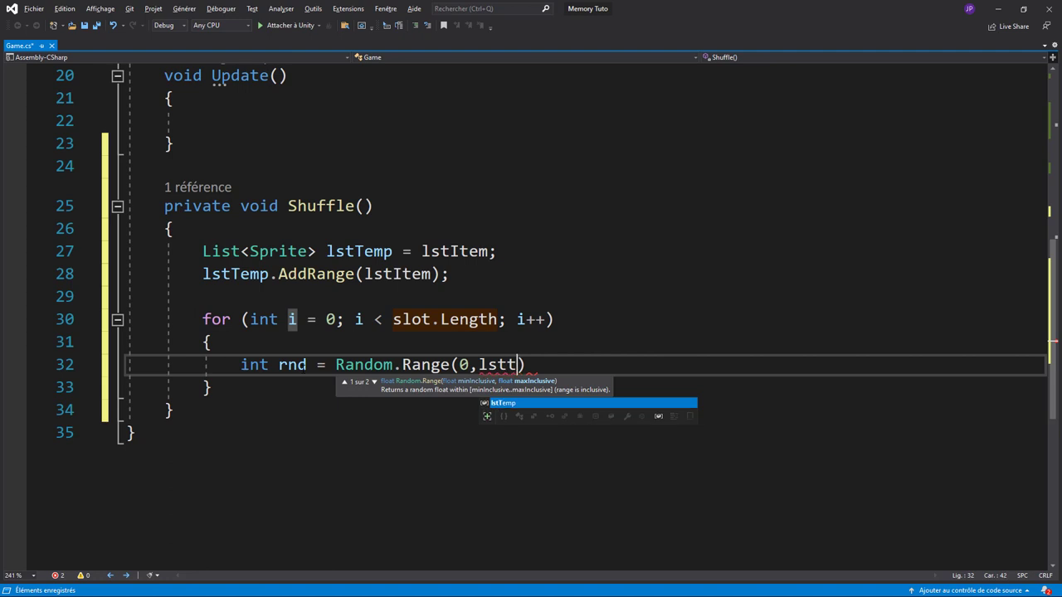
pyautogui.press('Tab')
pyautogui.write('.co')
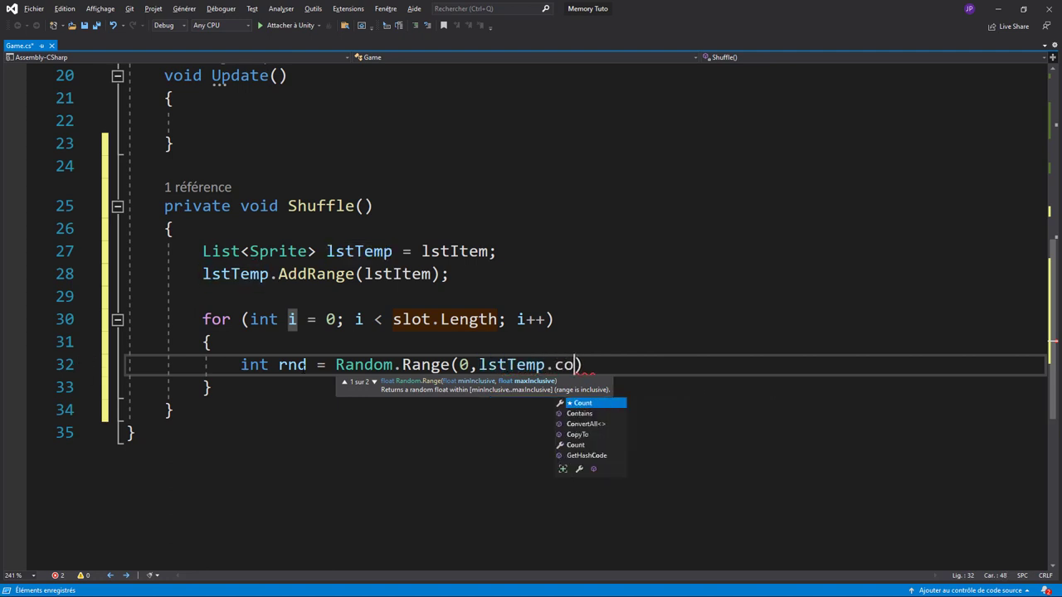
pyautogui.press('Tab')
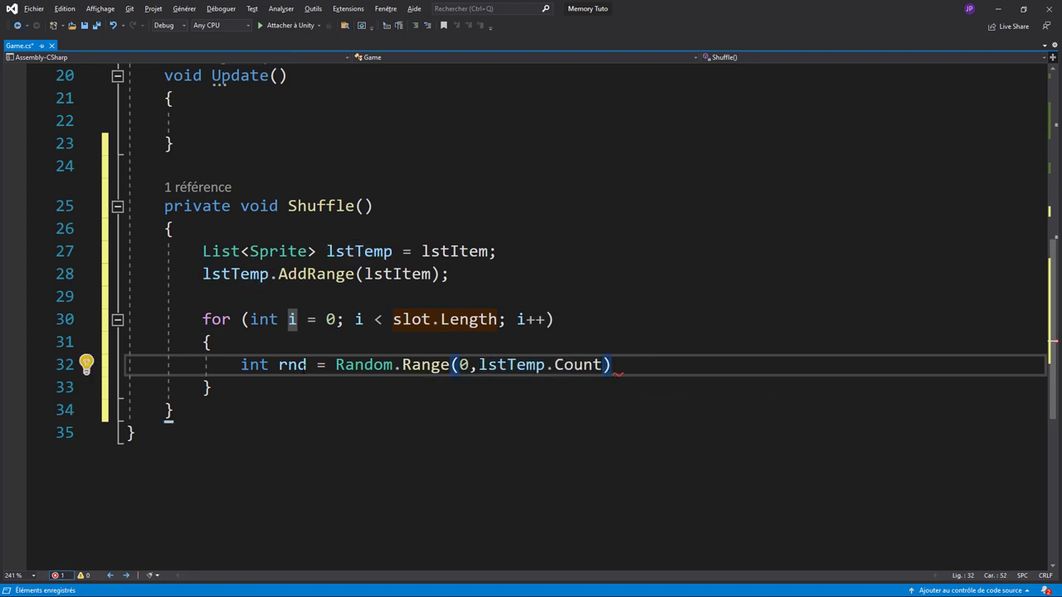
pyautogui.write(';')
pyautogui.press('Return')
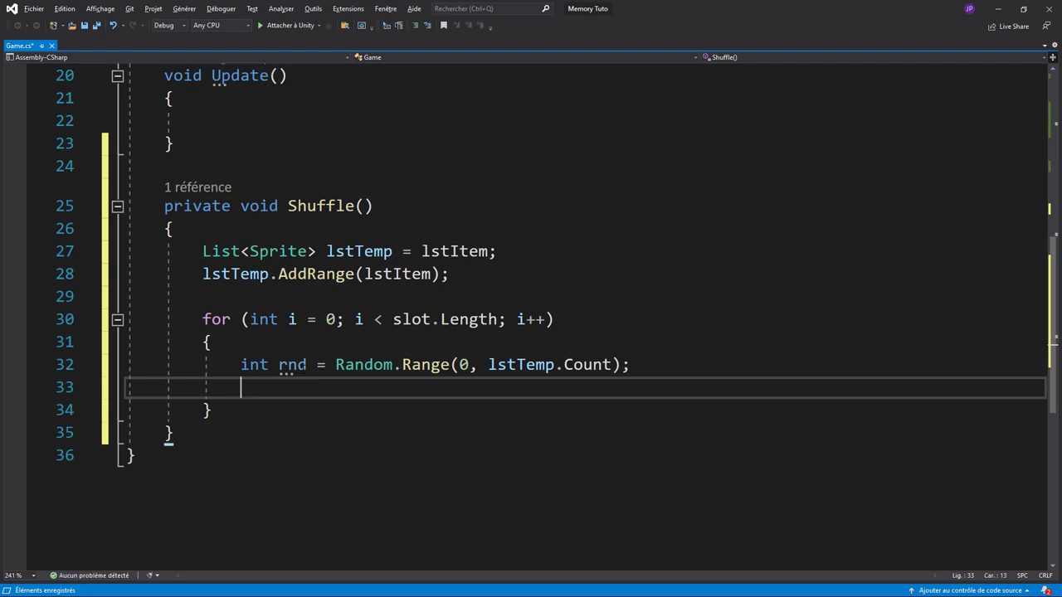
# - Add SpriteRenderer target = slot[i].transform.Find("FoodPicture").GetComponent<SpriteRenderer>(); to the loop
pyautogui.write('Sp')
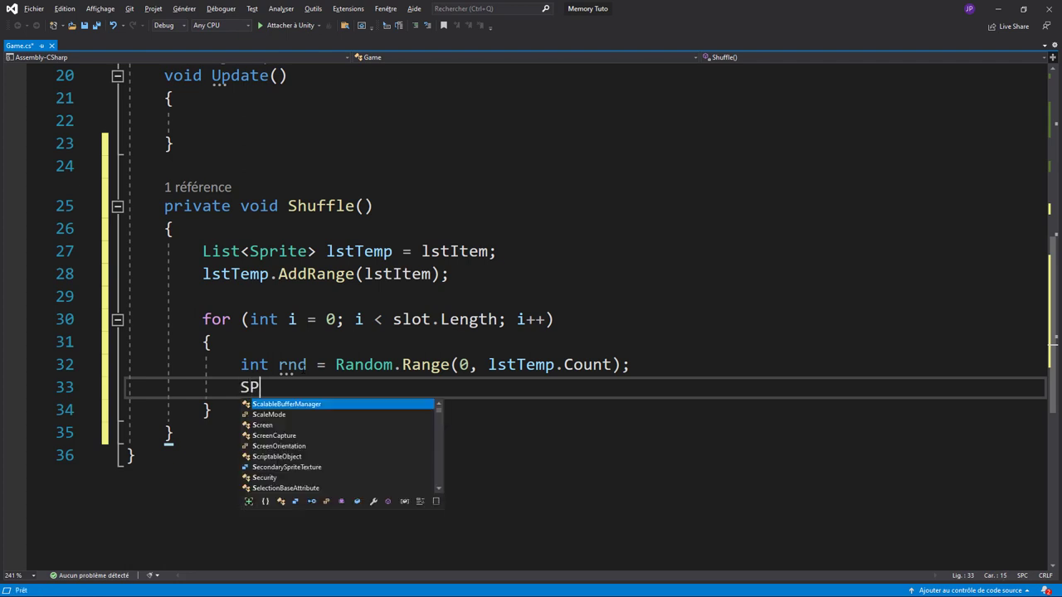
pyautogui.press('BackSpace')
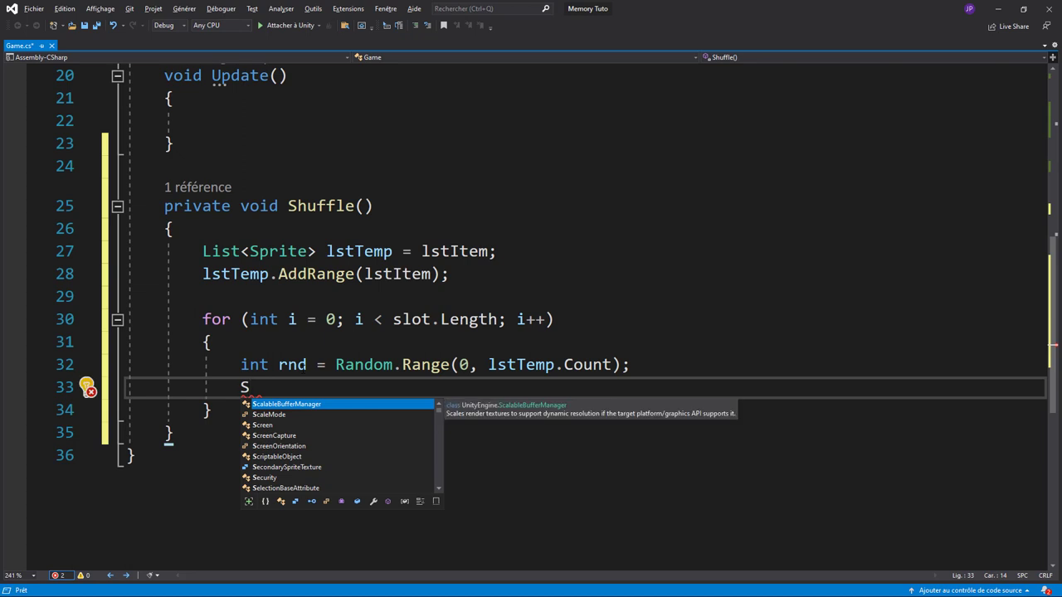
pyautogui.write('pri')
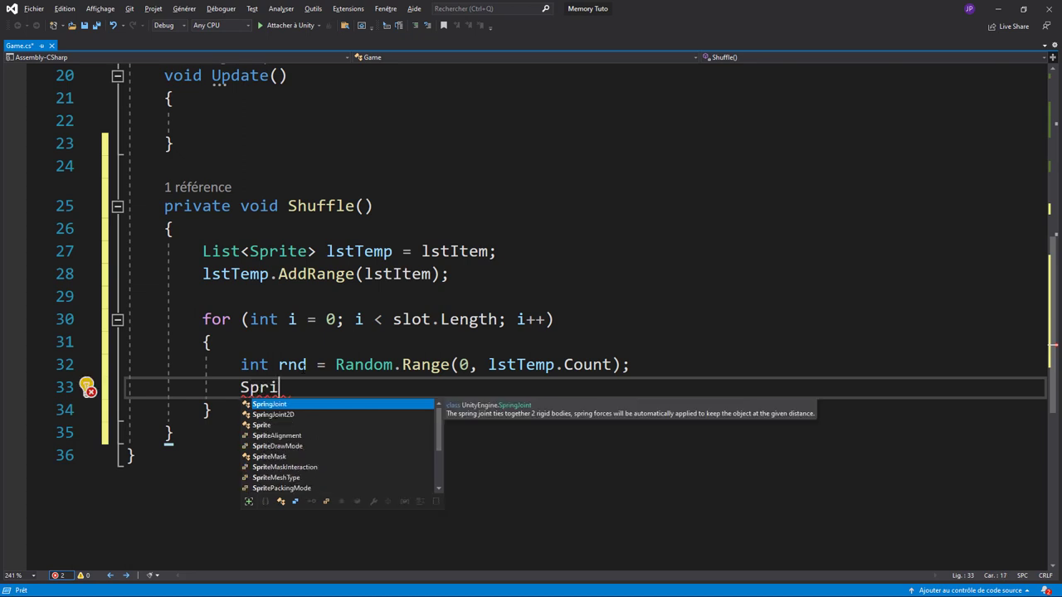
pyautogui.write('teRender')
pyautogui.press('Tab')
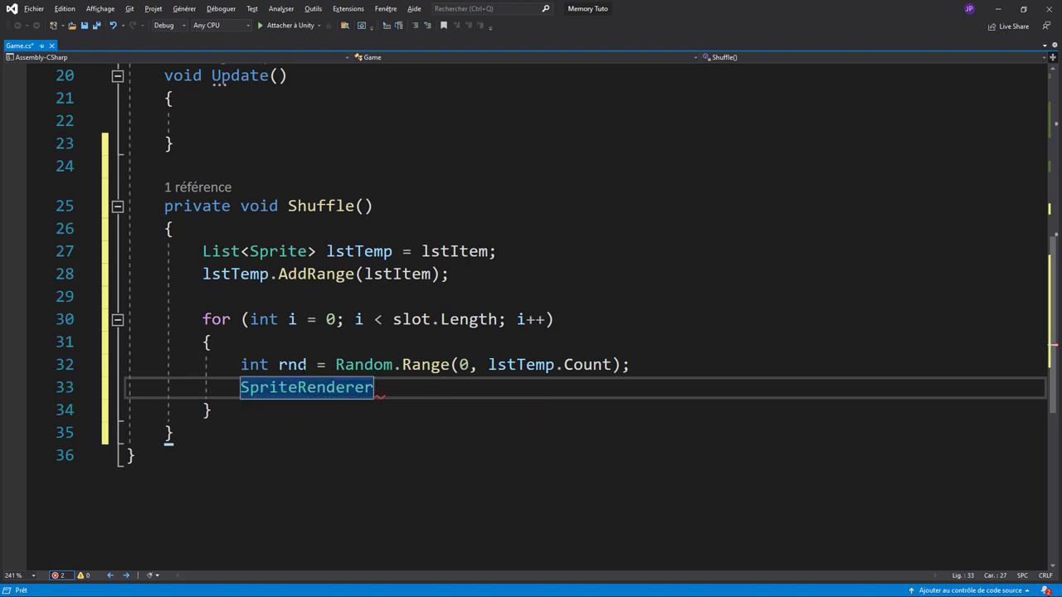
pyautogui.write(' tar')
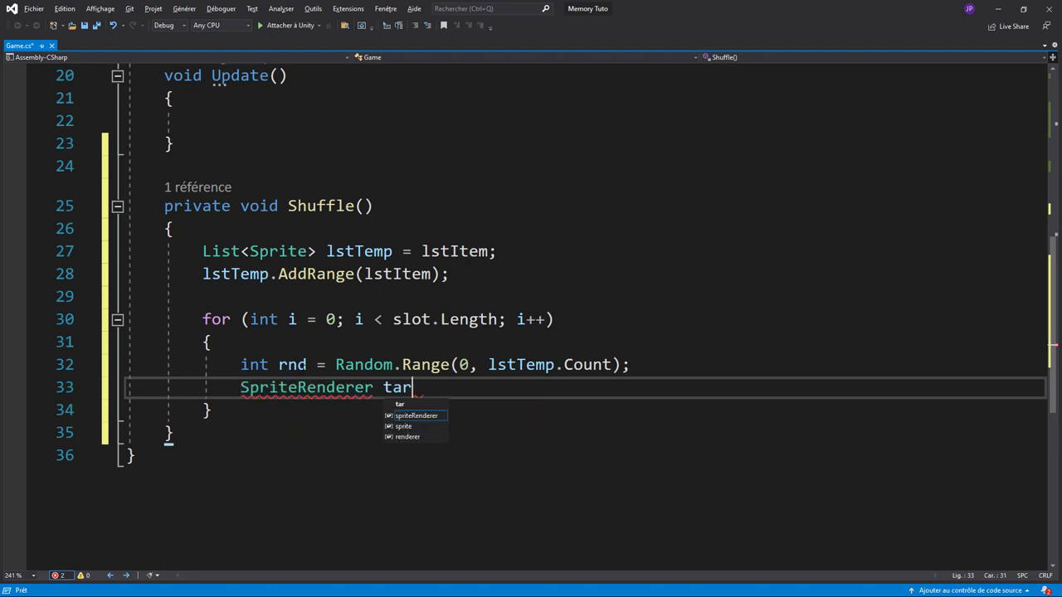
pyautogui.write('get')
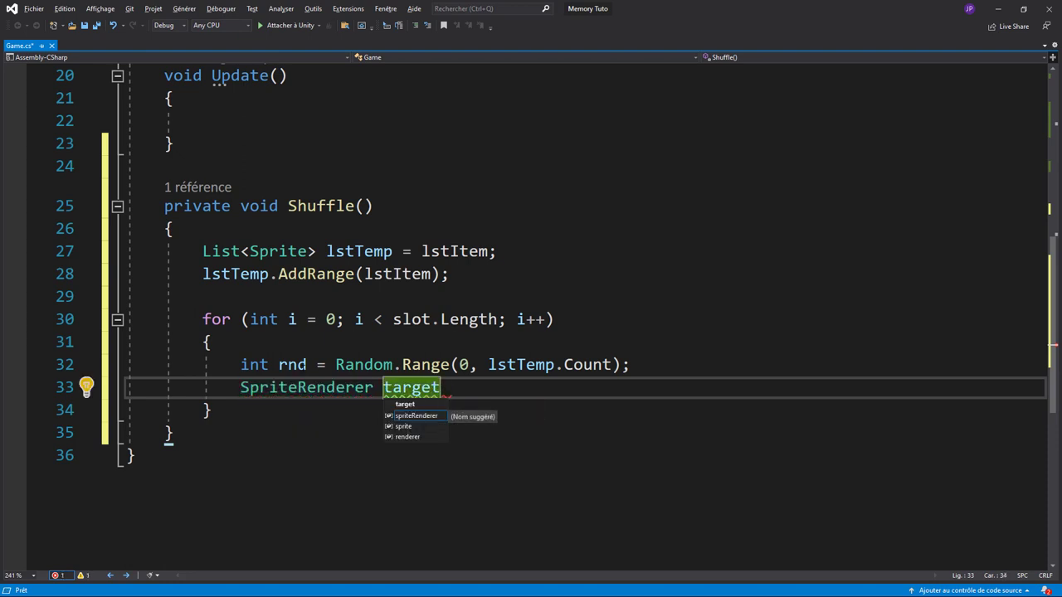
pyautogui.write(' = slot')
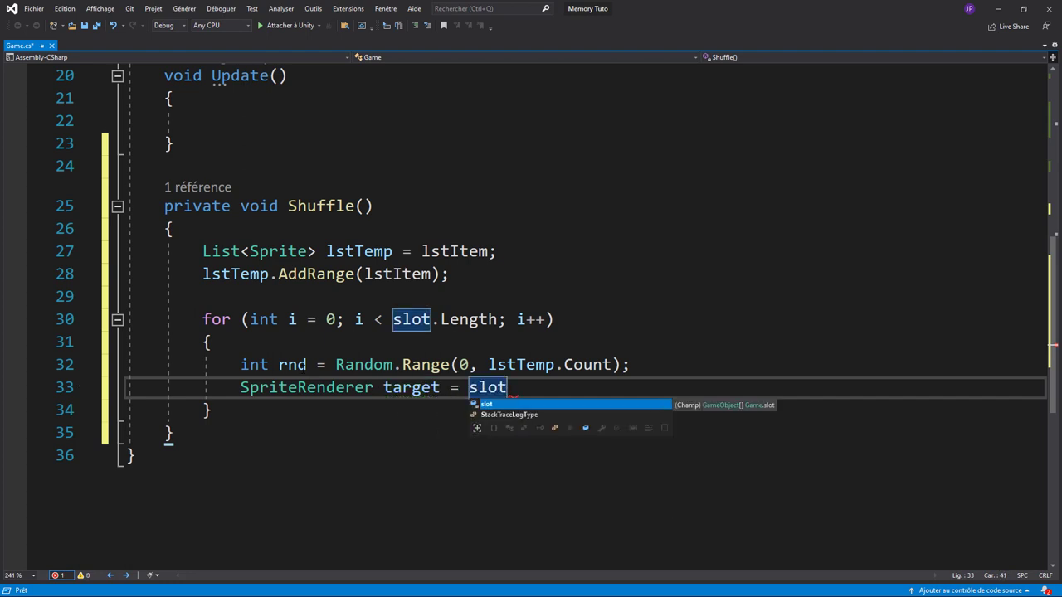
pyautogui.write('[i]')
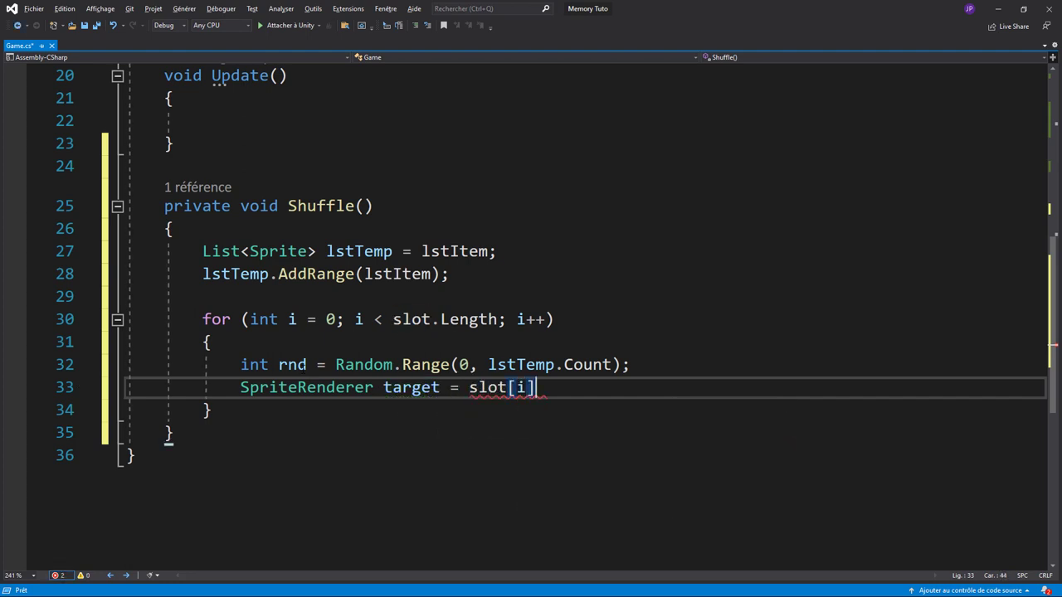
pyautogui.write('.t')
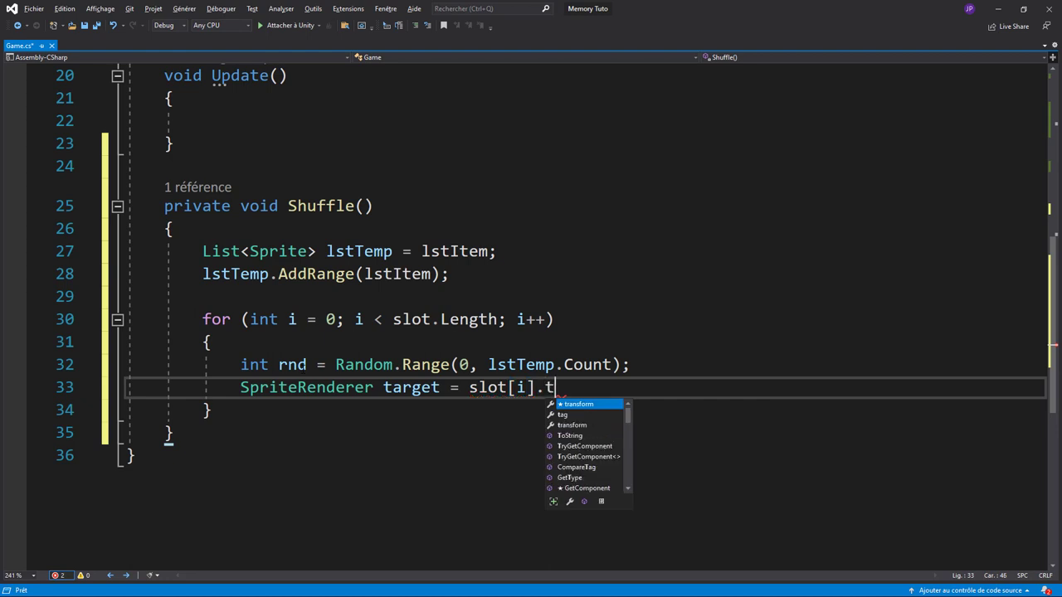
pyautogui.write('r')
pyautogui.press('Tab')
pyautogui.write('.transform.F')
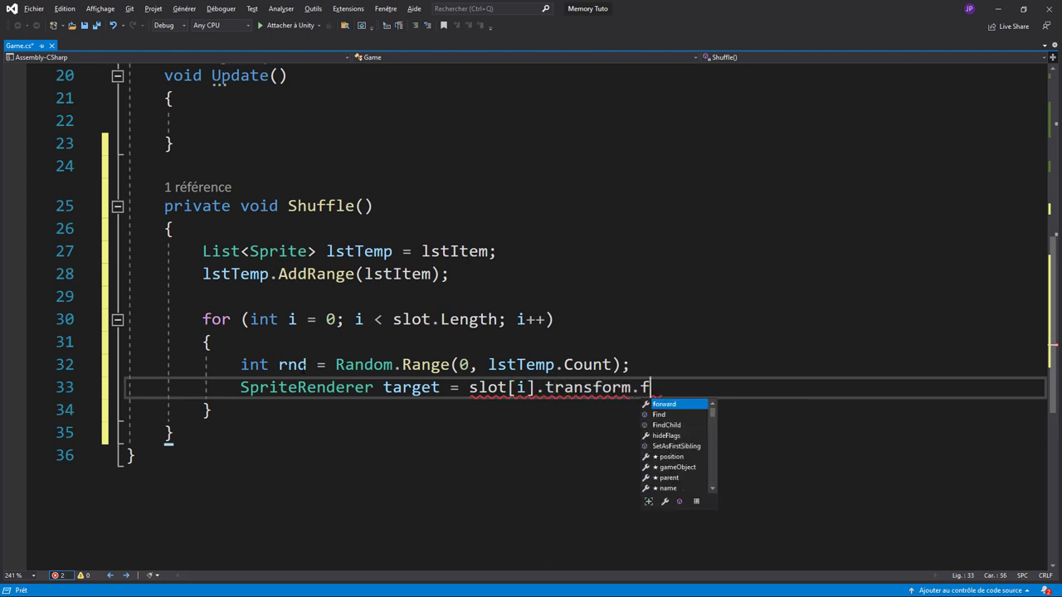
pyautogui.write('ind("')
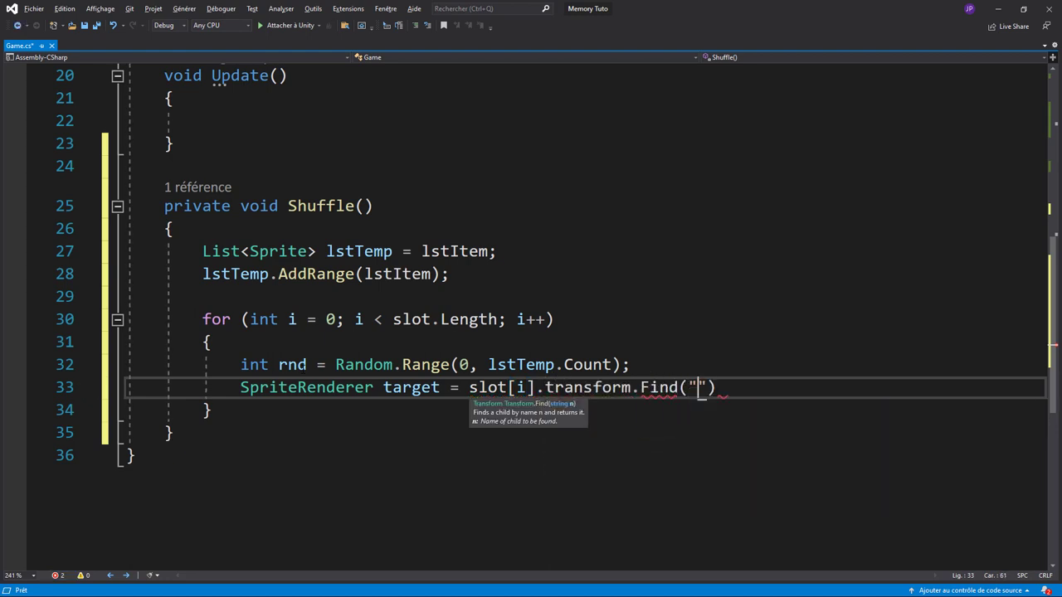
pyautogui.write('Food')
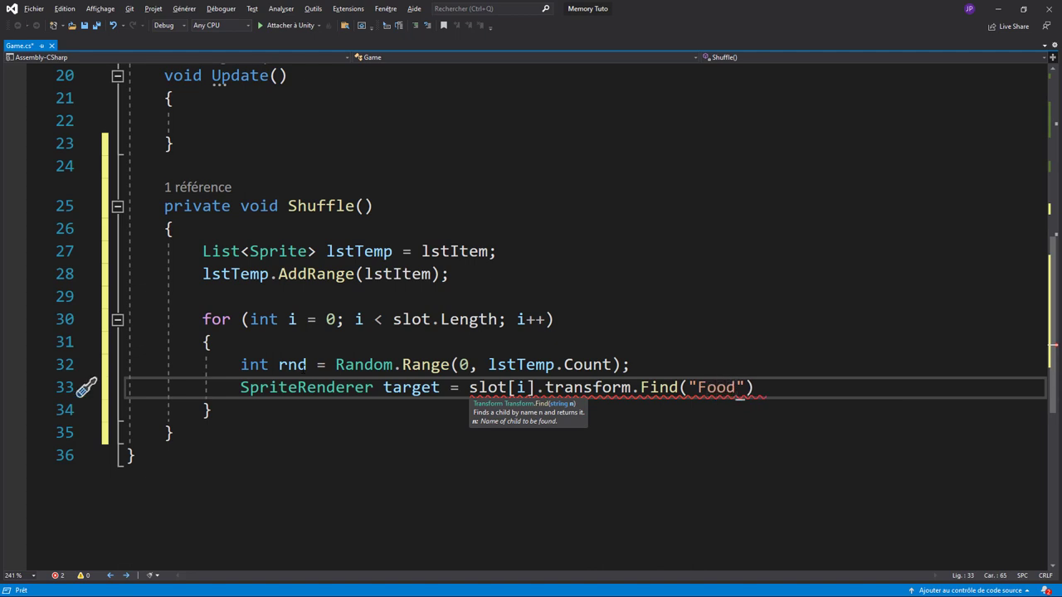
pyautogui.write('Picture')
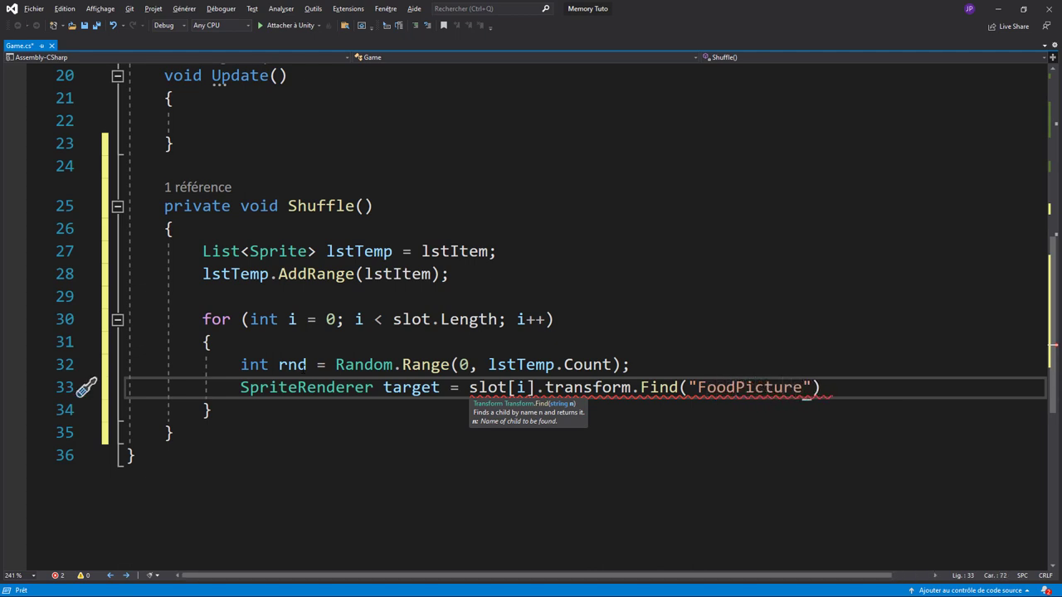
pyautogui.press('Right')
pyautogui.press('Right')
pyautogui.write('.get')
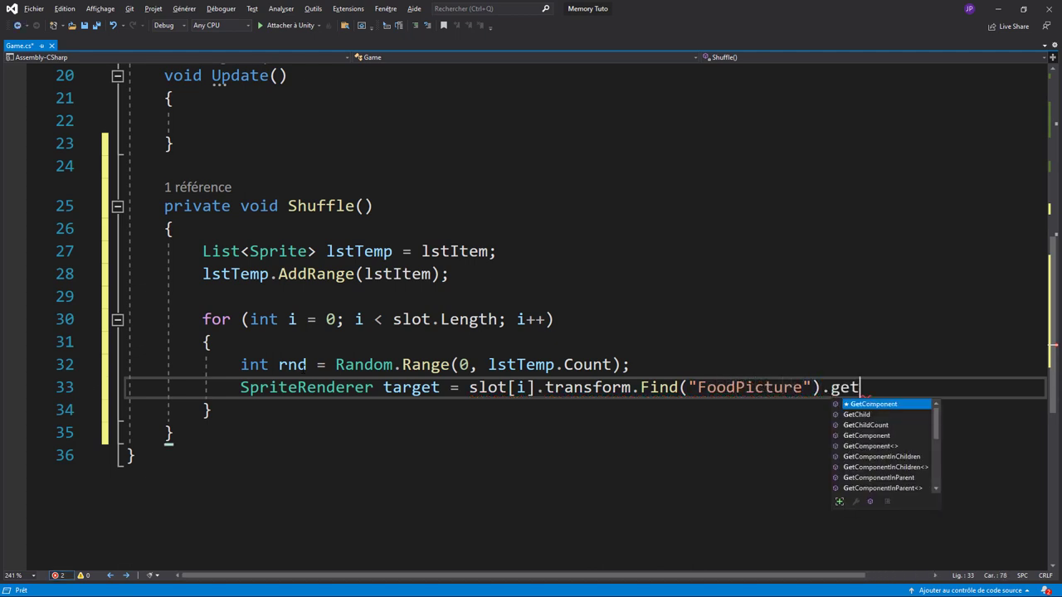
pyautogui.press('Tab')
pyautogui.write('<')
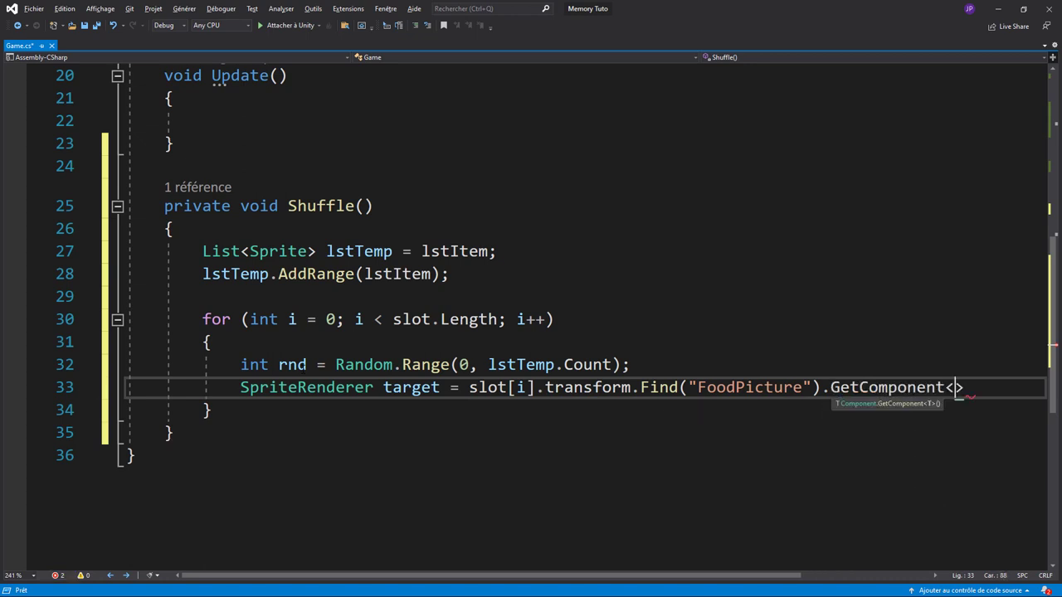
pyautogui.write('Sp')
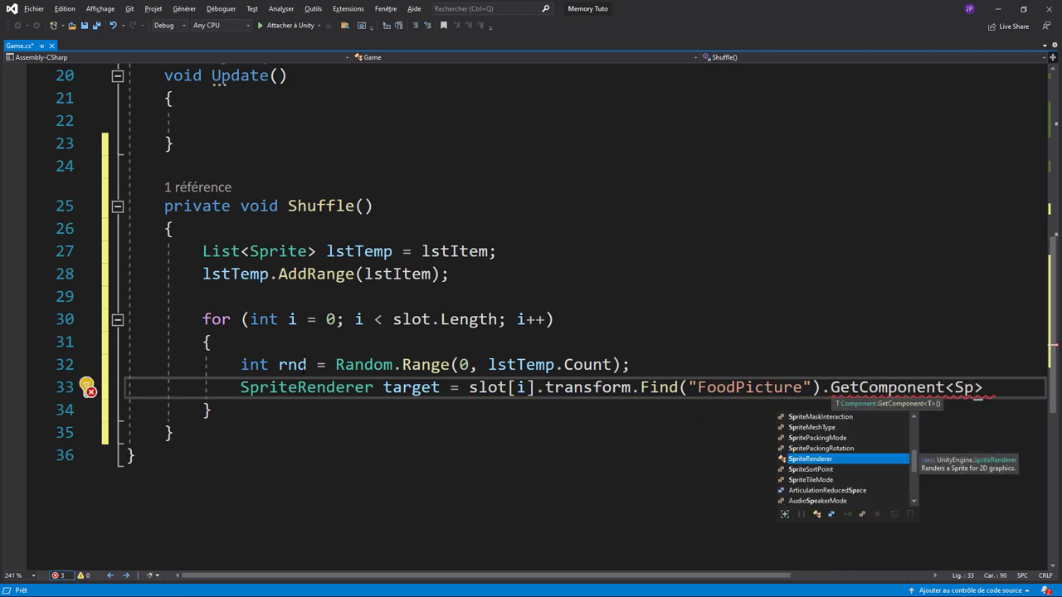
pyautogui.press('Tab')
pyautogui.write('>()')
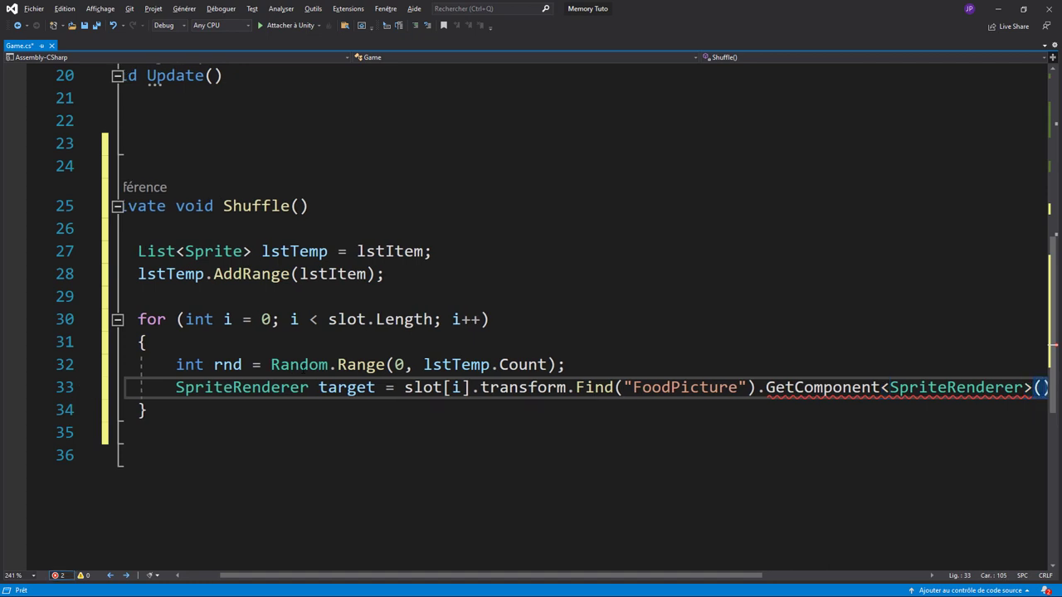
pyautogui.write(';')
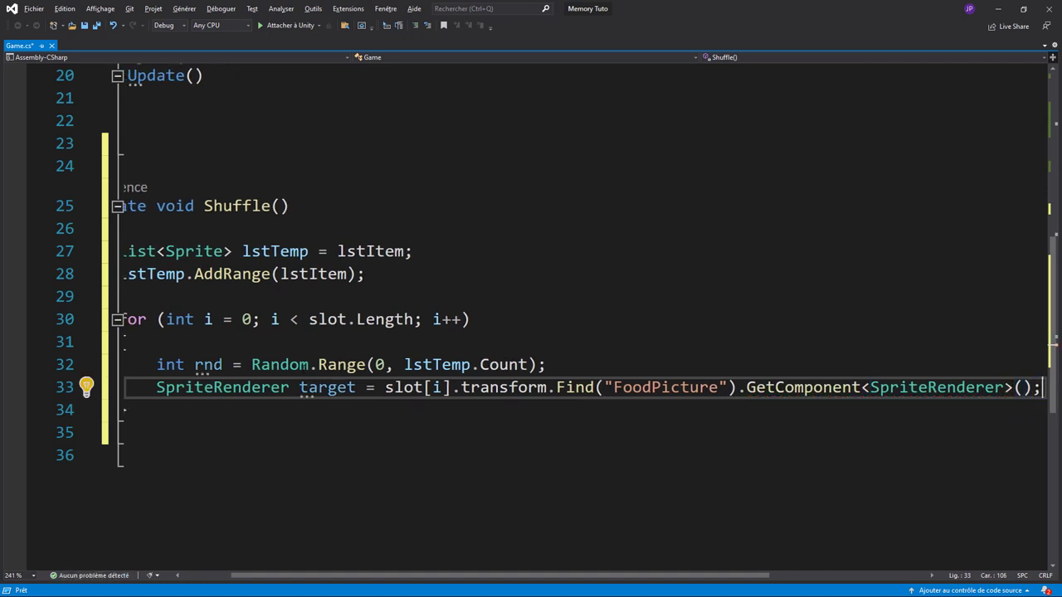
pyautogui.press('Return')
# - Write target.sprite = lstTemp[rnd]; on the next loop line
pyautogui.keyDown('ctrl'); pyautogui.scroll(-1, 306, 411); pyautogui.keyUp('ctrl')
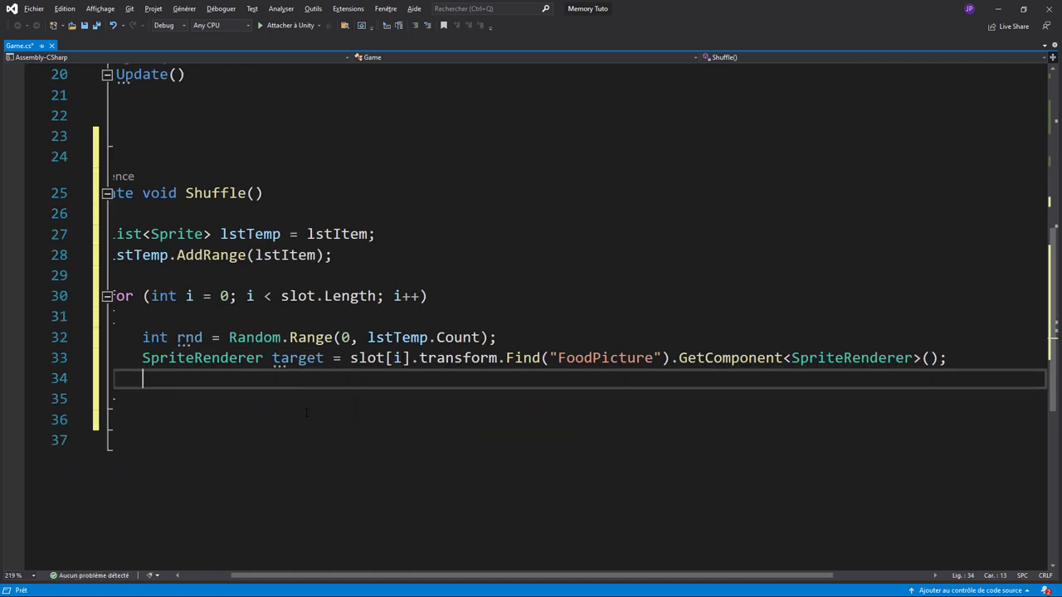
pyautogui.moveTo(426, 576); pyautogui.dragTo(375, 575)
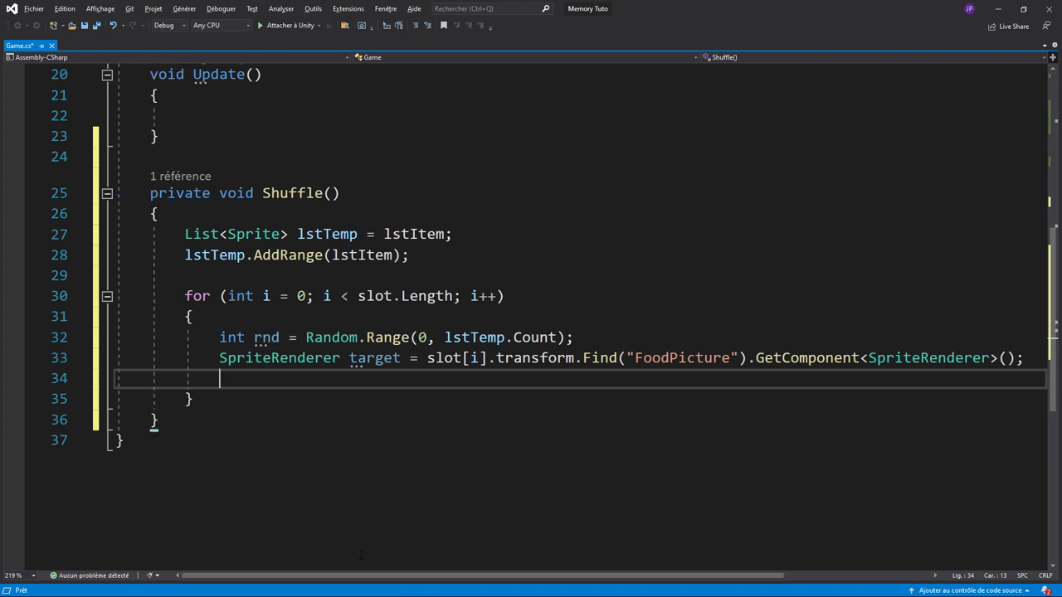
pyautogui.write('t')
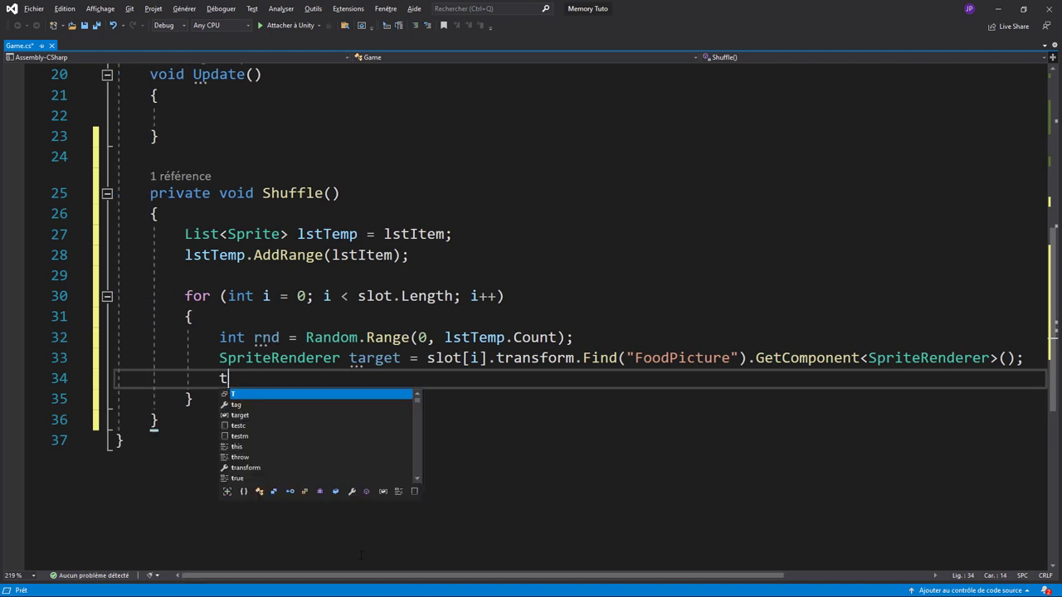
pyautogui.write('r')
pyautogui.press('BackSpace')
pyautogui.write('a')
pyautogui.press('Down')
pyautogui.press('Tab')
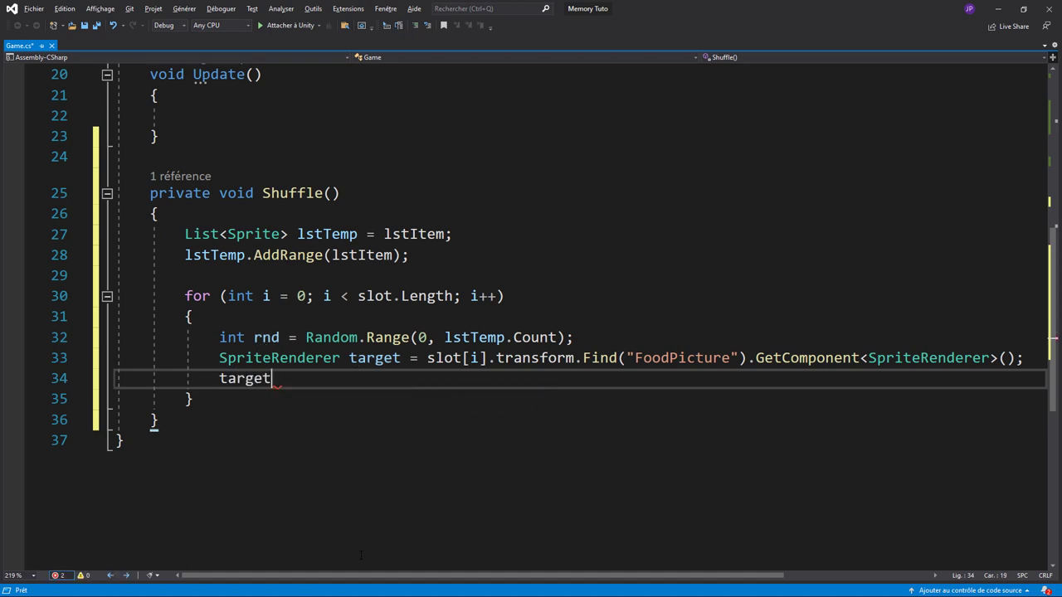
pyautogui.write('.s')
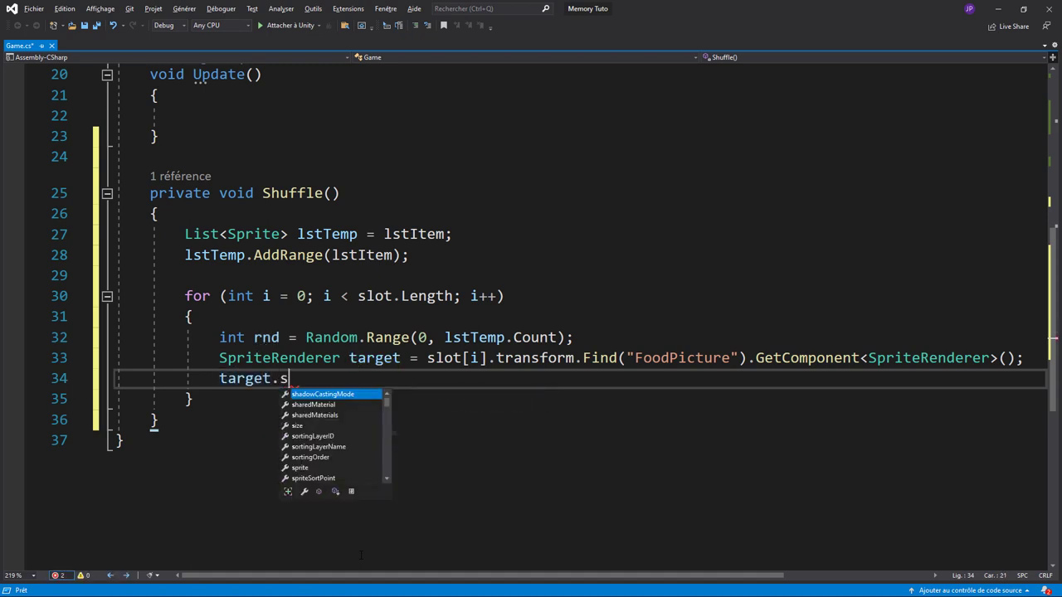
pyautogui.write('p')
pyautogui.press('Tab')
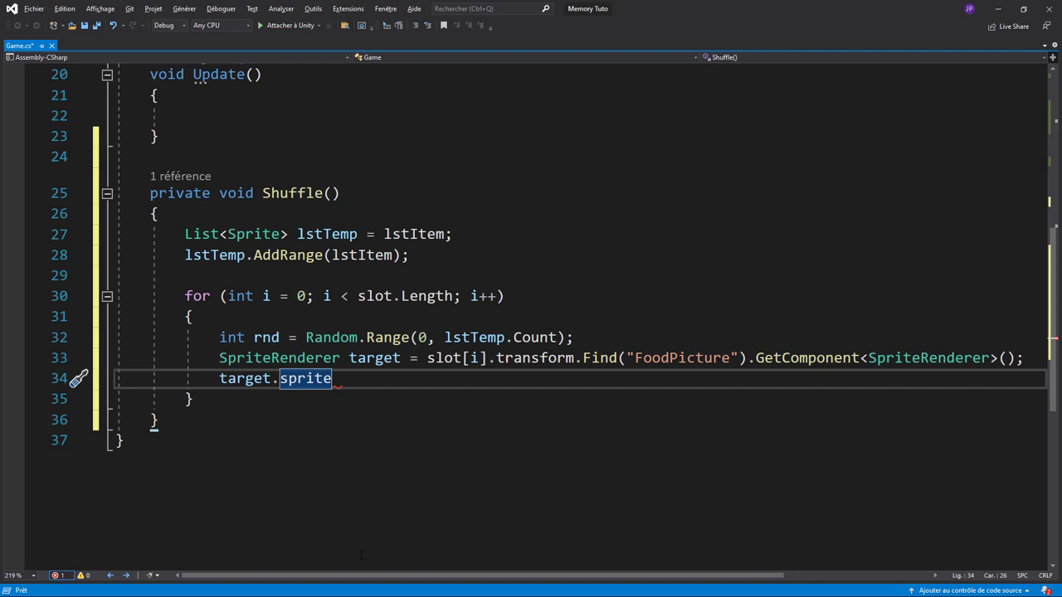
pyautogui.write(' = ls')
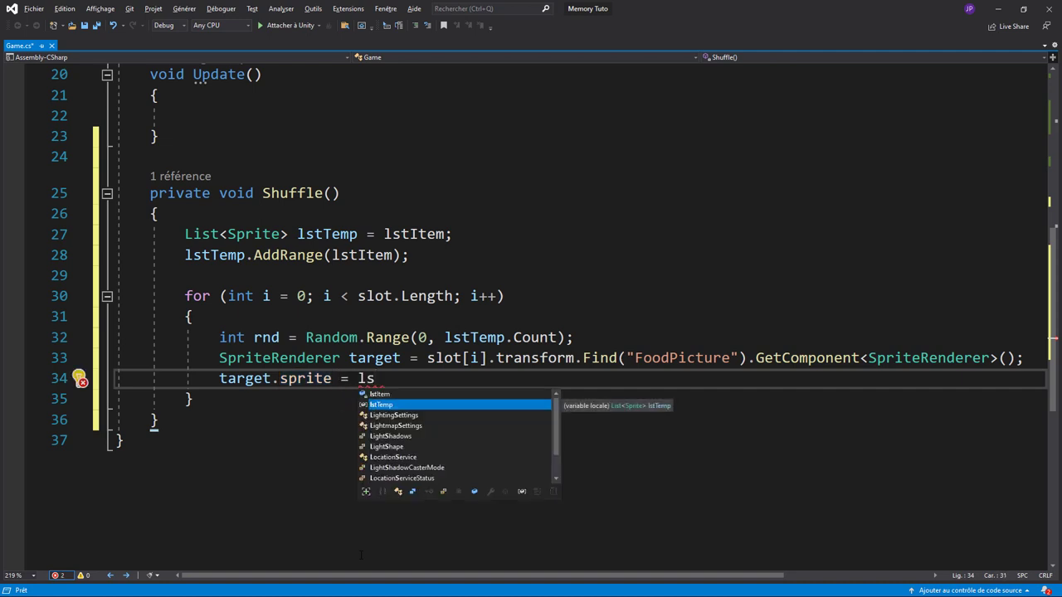
pyautogui.press('Tab')
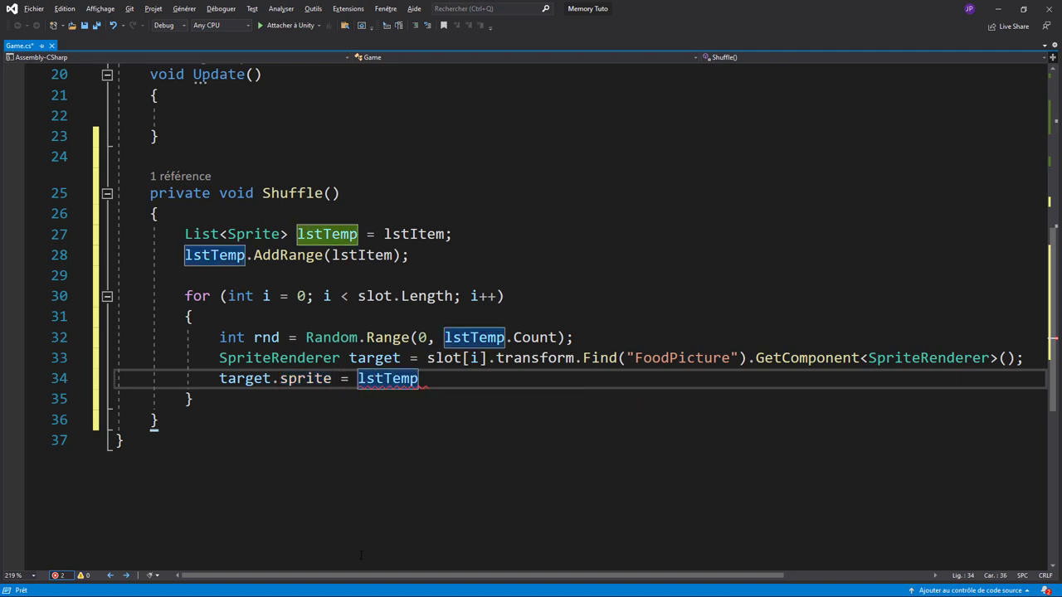
pyautogui.write('[rnd]')
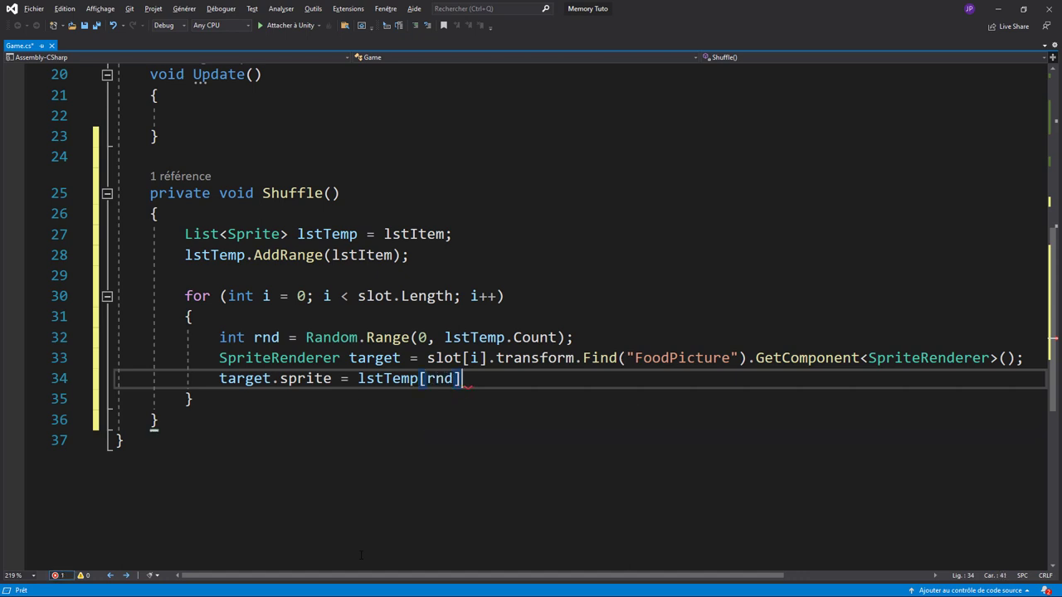
pyautogui.write(';')
pyautogui.press('Return')
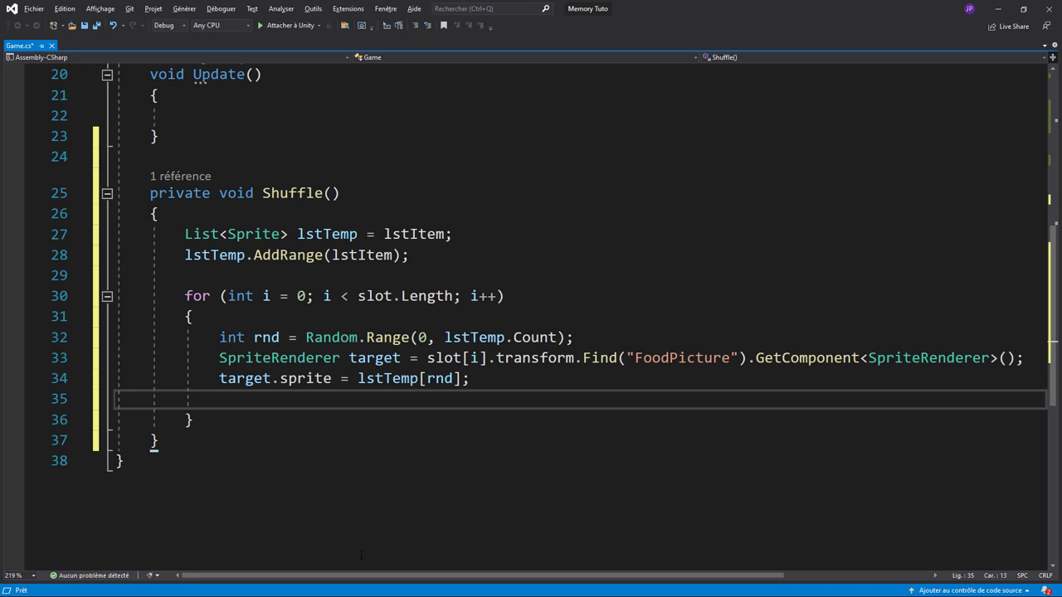
# - Add lstTemp.RemoveAt(rnd); after the sprite assignment
pyautogui.write('ls')
pyautogui.press('Tab')
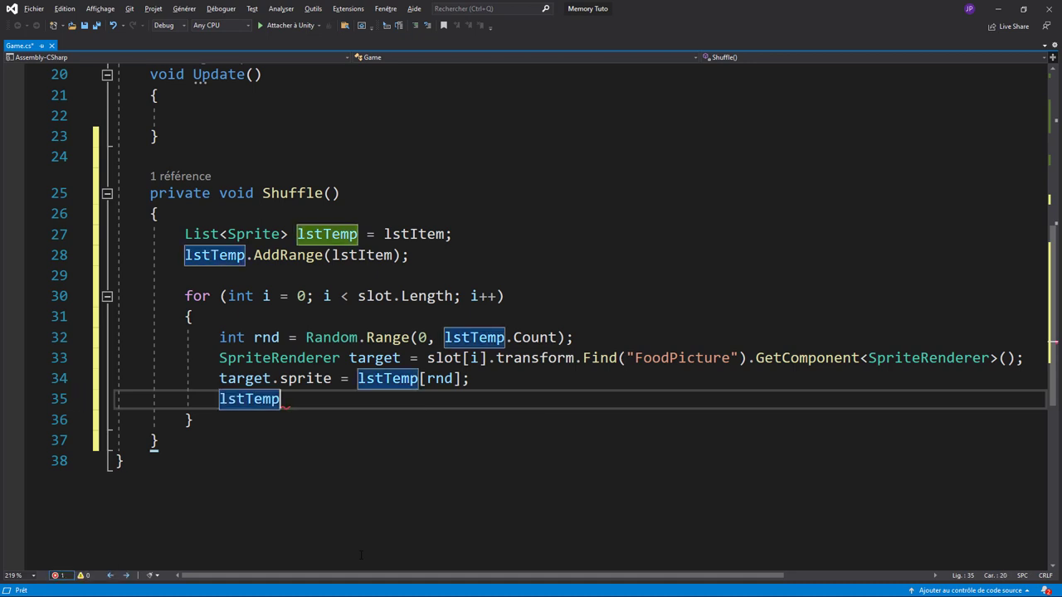
pyautogui.write('.')
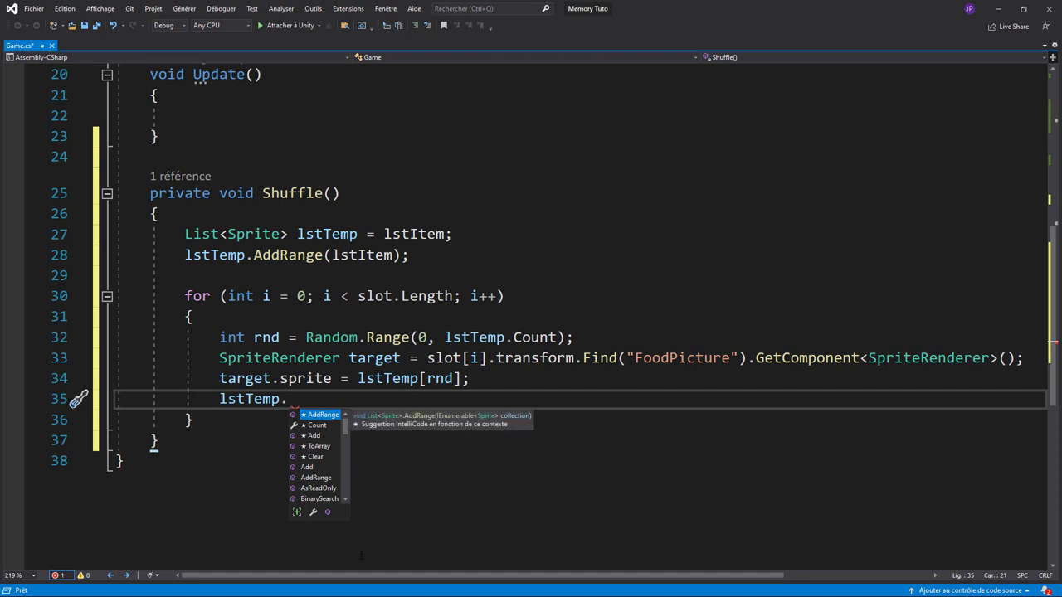
pyautogui.write('rem')
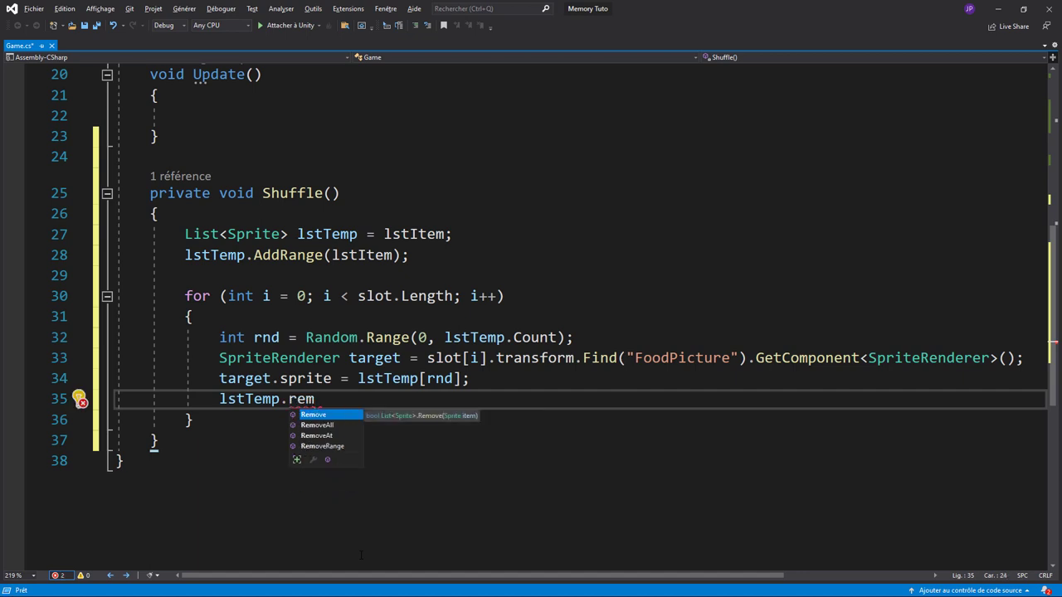
pyautogui.press('Down')
pyautogui.press('Down')
pyautogui.press('Tab')
pyautogui.write('(')
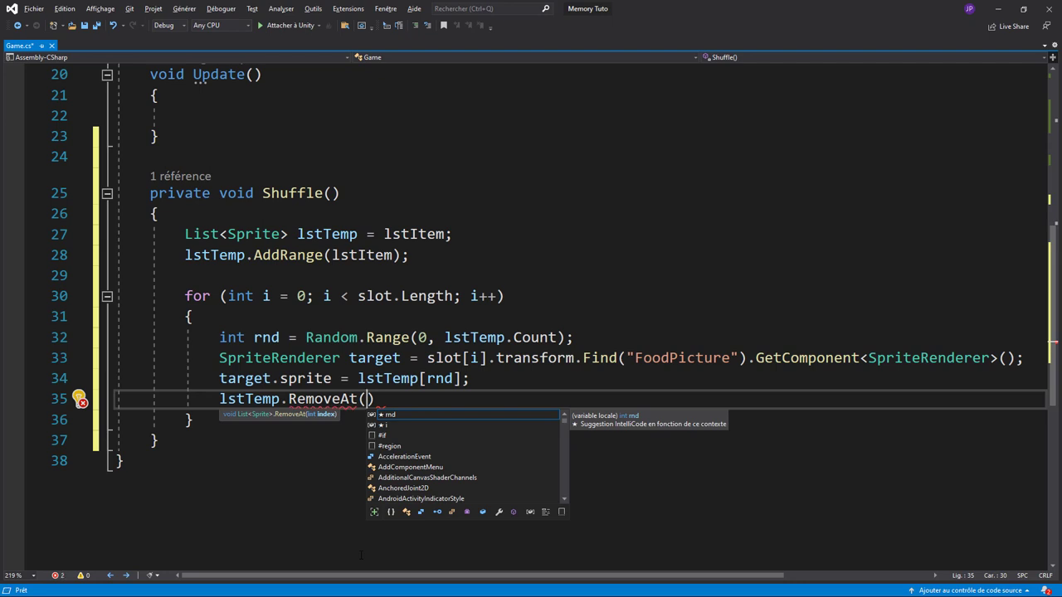
pyautogui.write('rnd)')
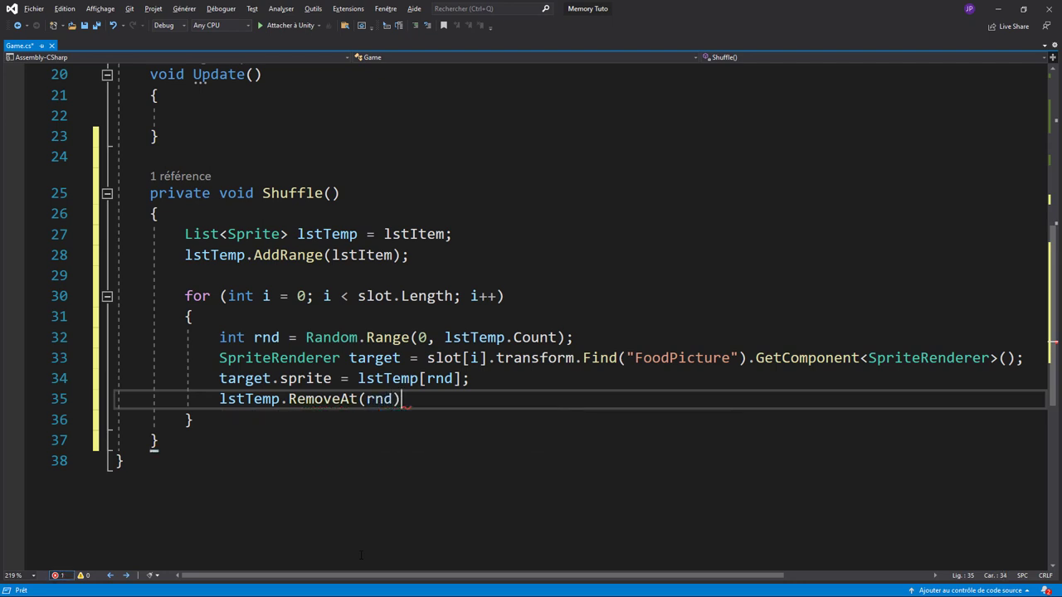
pyautogui.write(';')
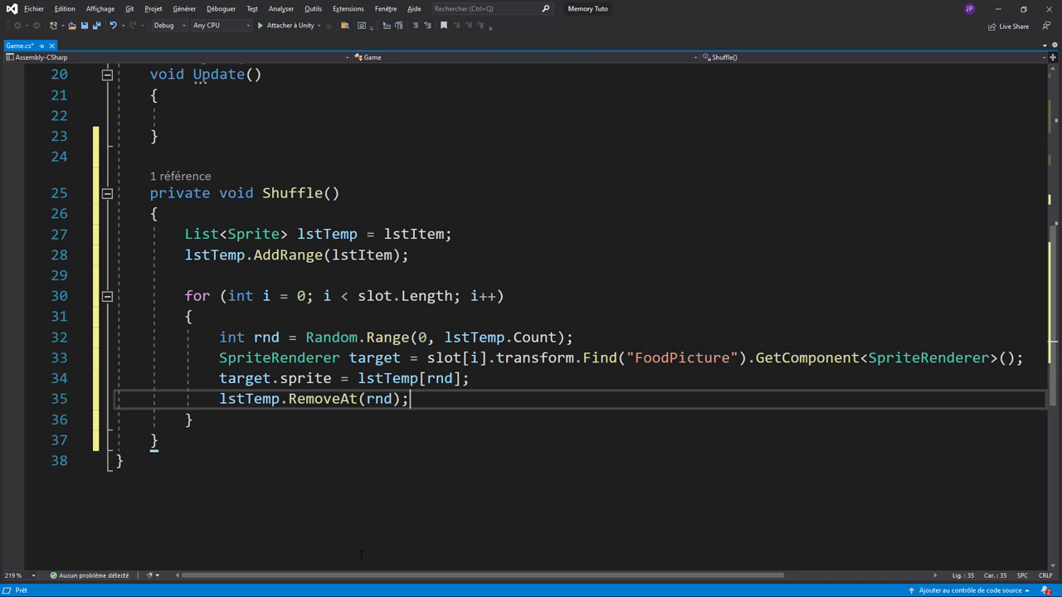
# - Add target.enabled = true; after RemoveAt and save Game.cs
pyautogui.press('Return')
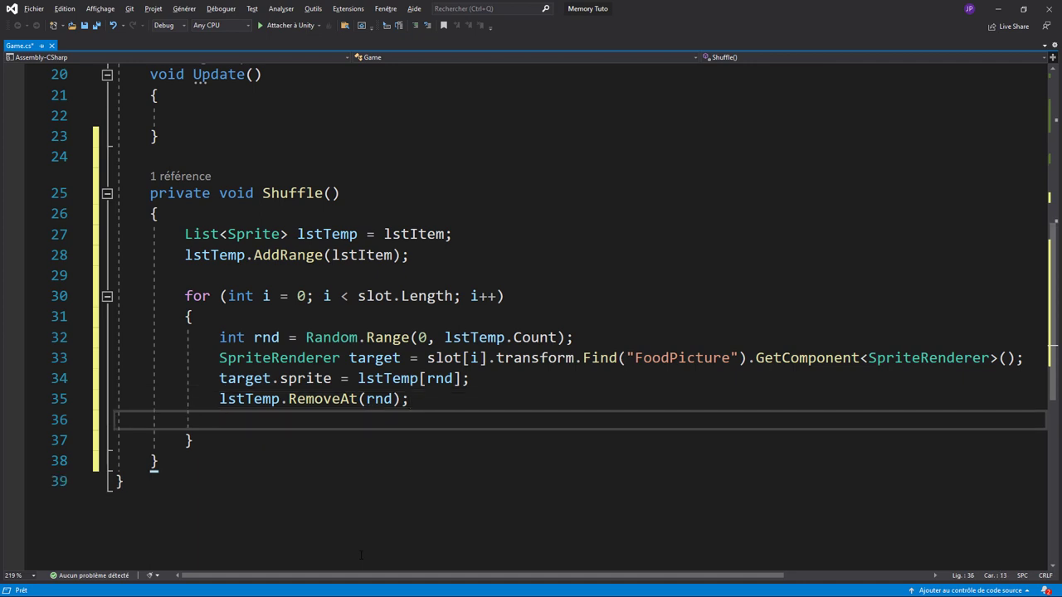
pyautogui.write('target')
pyautogui.write('.en')
pyautogui.press('Tab')
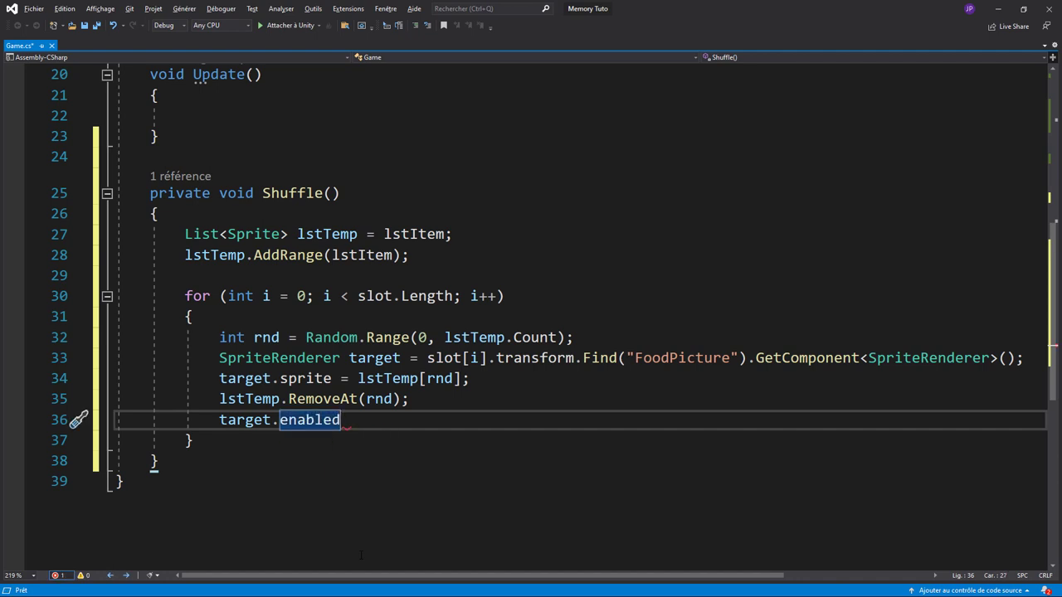
pyautogui.write('=fa')
pyautogui.press('BackSpace')
pyautogui.press('BackSpace')
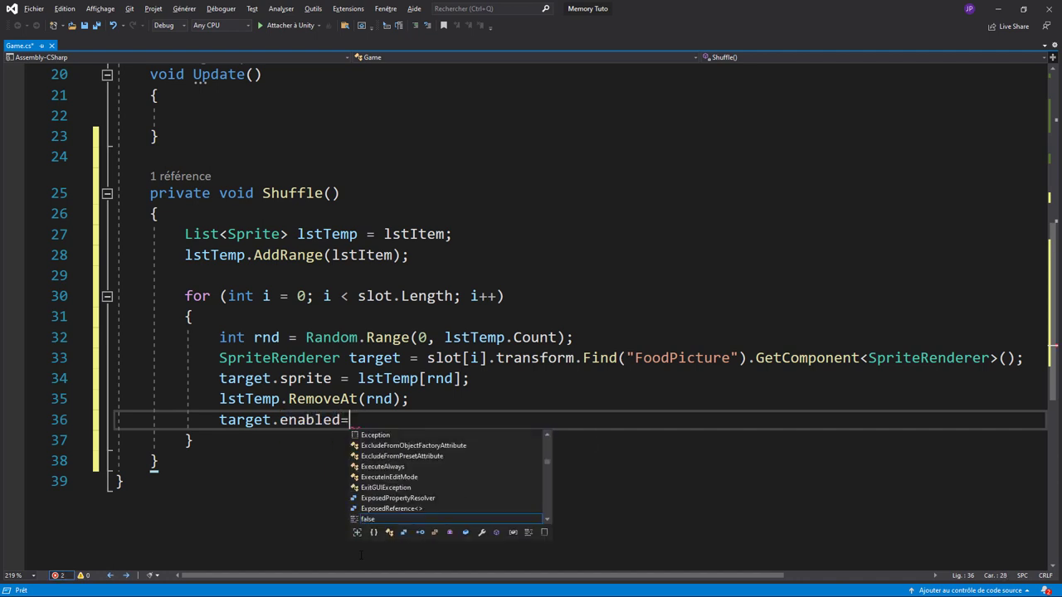
pyautogui.write('true;')
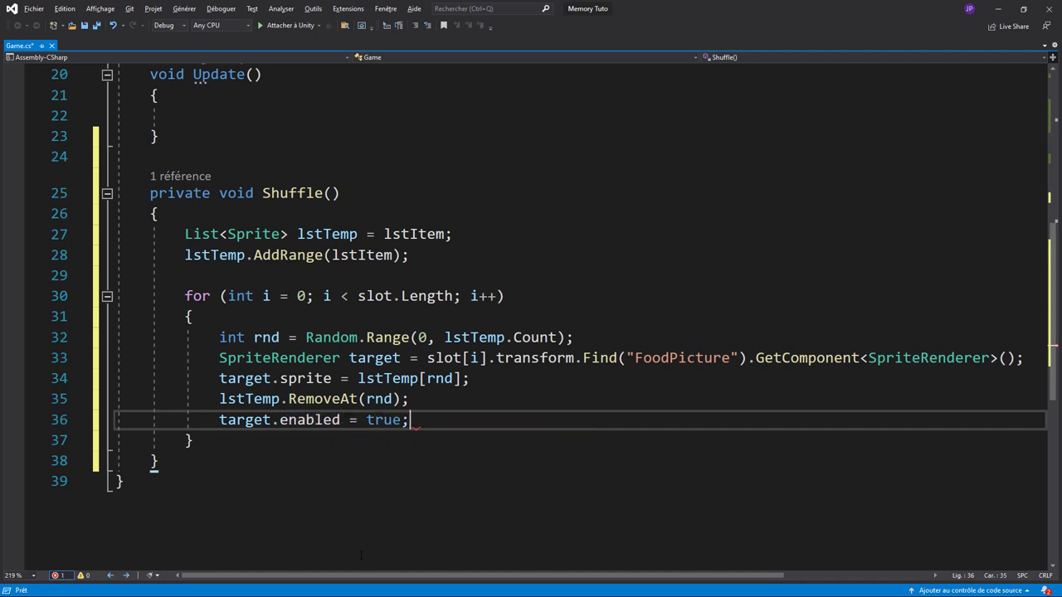
pyautogui.hotkey('ctrl', 's')
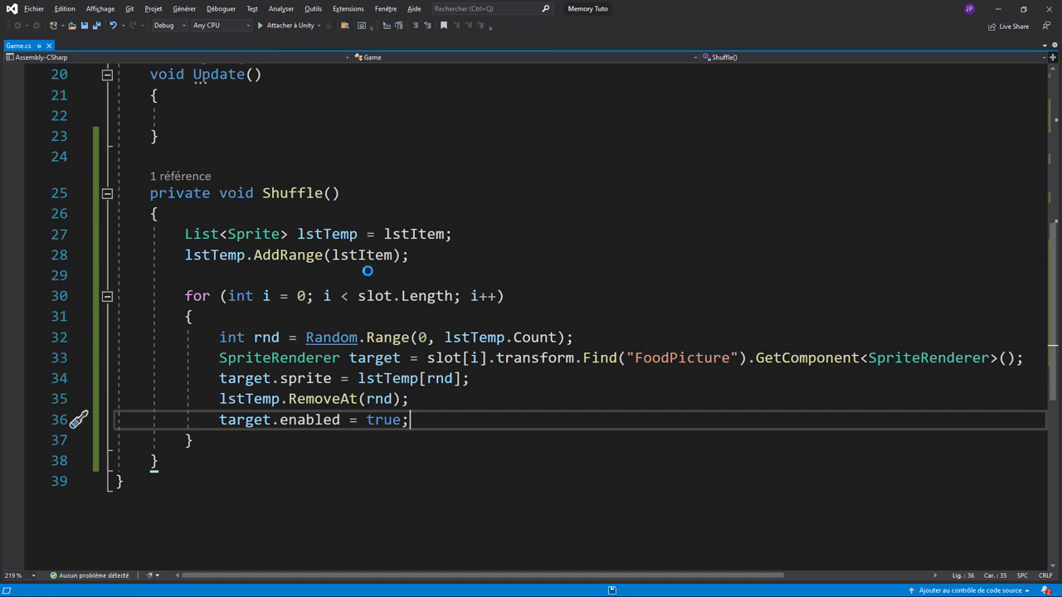
# - Save Game.cs, check the Shuffle call in Start, and switch back to Unity
pyautogui.hotkey('ctrl', 's')
pyautogui.scroll(2, 367, 270)
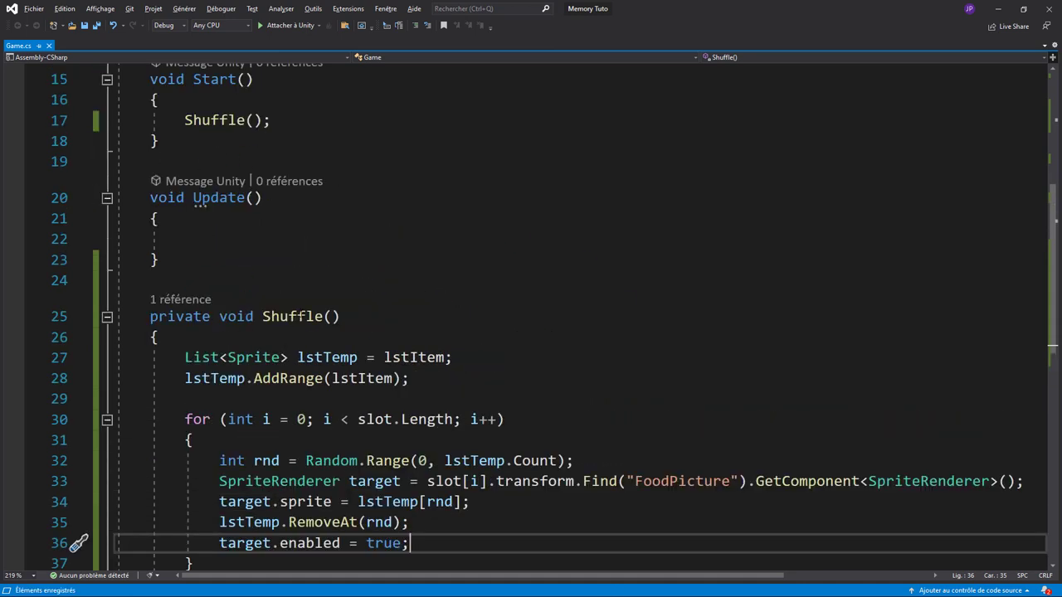
pyautogui.doubleClick(292, 316)
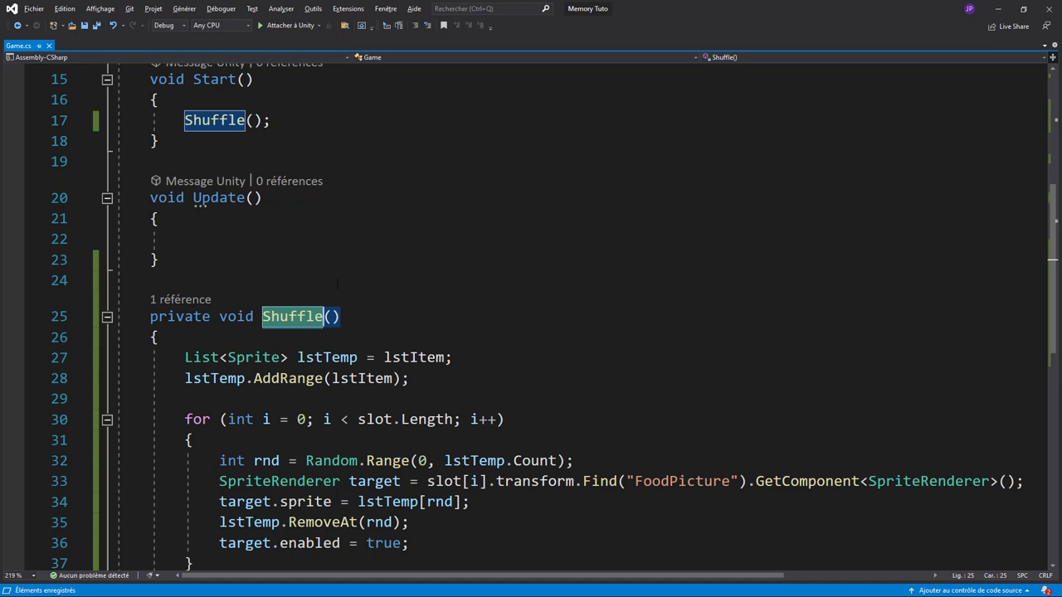
pyautogui.hotkey('alt', 'Tab')
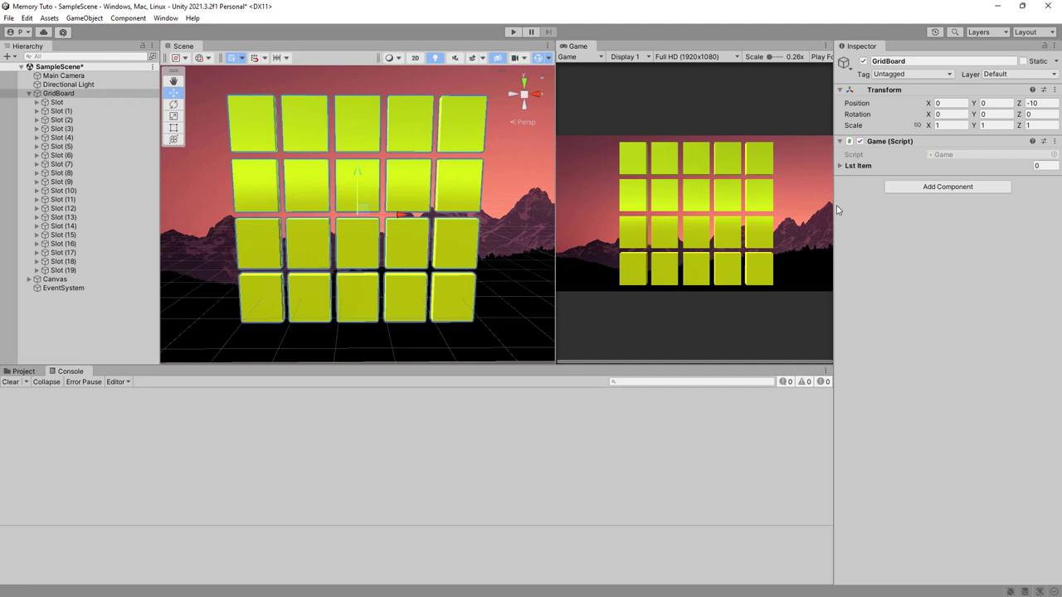
# - Expand GridBoard's Lst Item list and set its size to 10
pyautogui.click(855, 165)
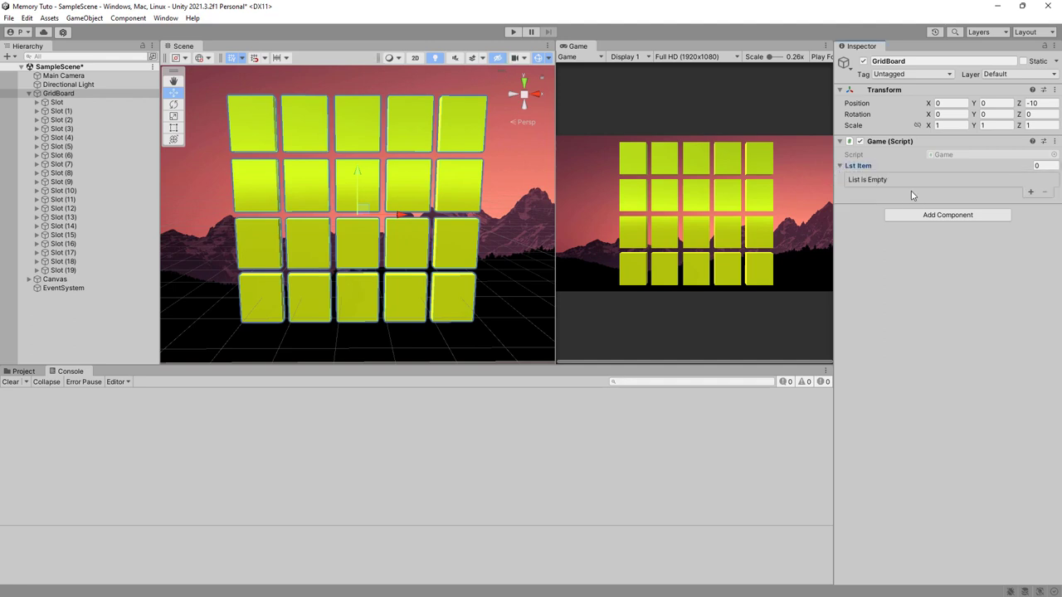
pyautogui.click(1039, 166)
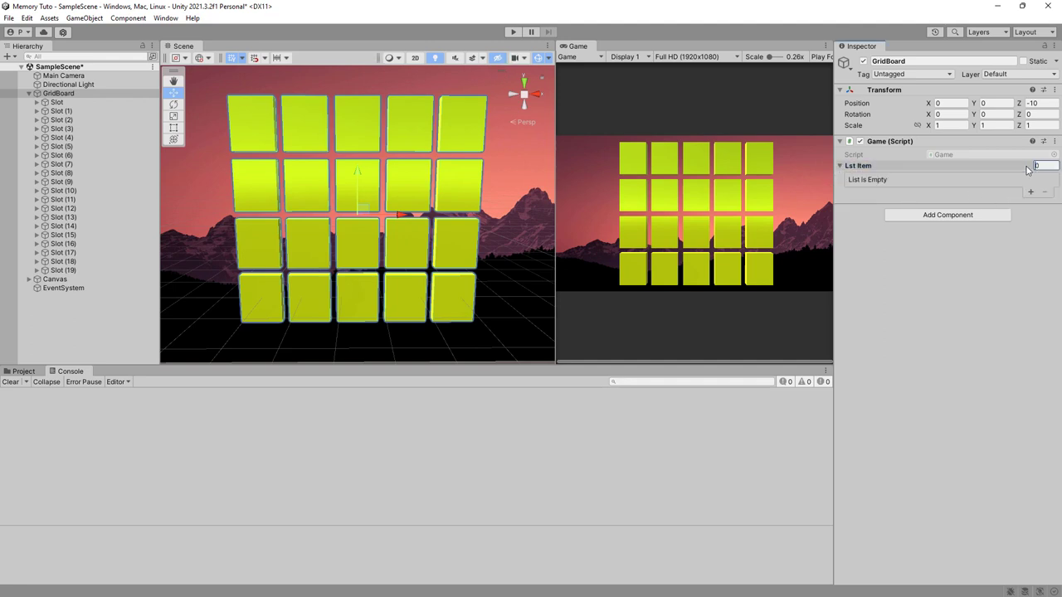
pyautogui.write('100')
pyautogui.press('Return')
# - Assign Bonbon, Brownie, Chocolate, Cookie, Cupcake, Donut, Ice-cream, Lollipop, Marmalade, Piece-of-cake sprites to Elements 0–9
pyautogui.click(23, 372)
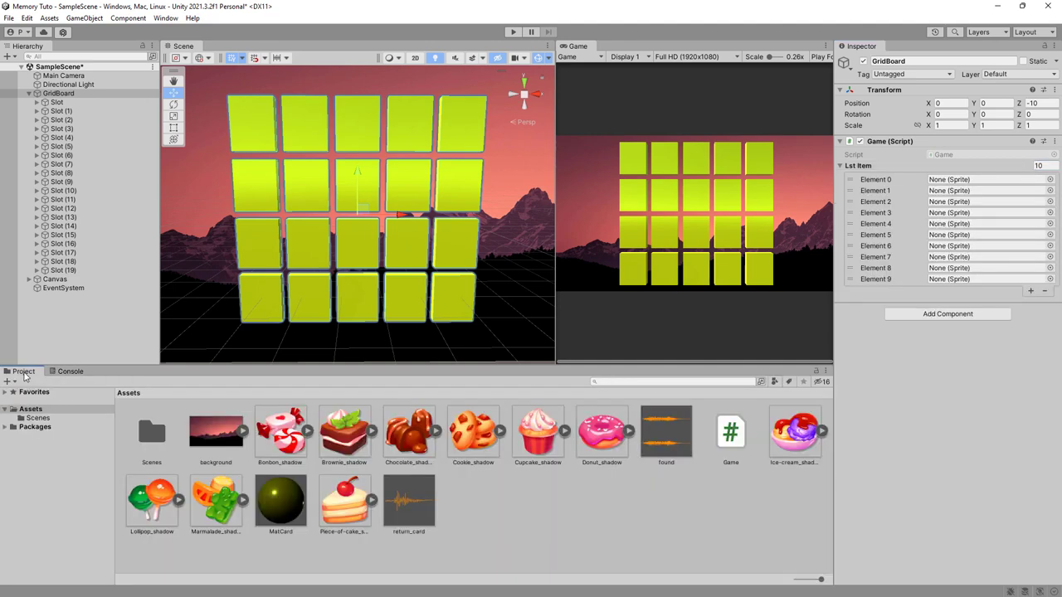
pyautogui.moveTo(280, 432); pyautogui.dragTo(1000, 189)
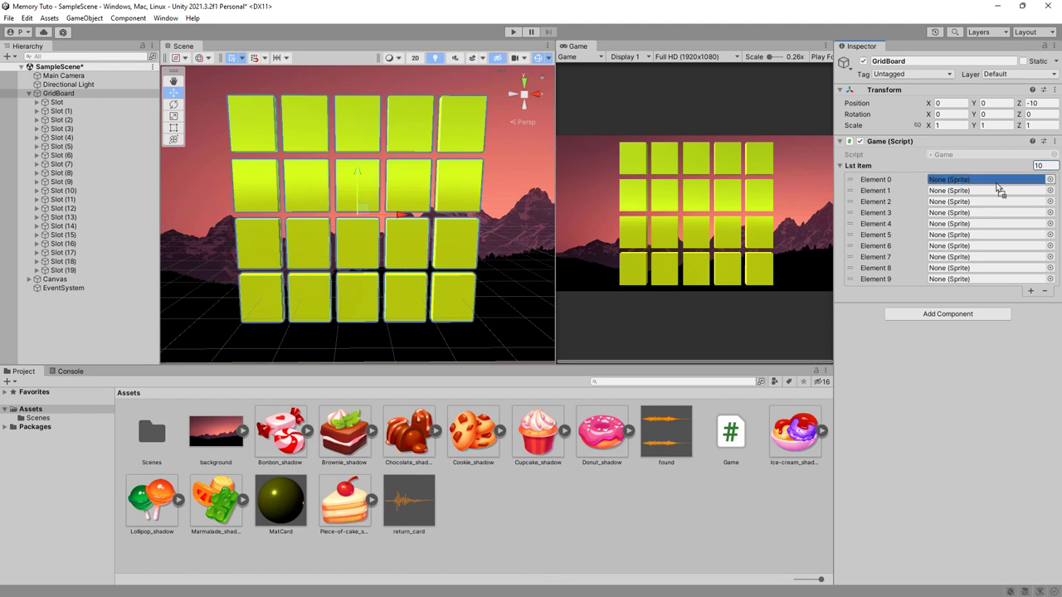
pyautogui.moveTo(344, 431); pyautogui.dragTo(987, 191)
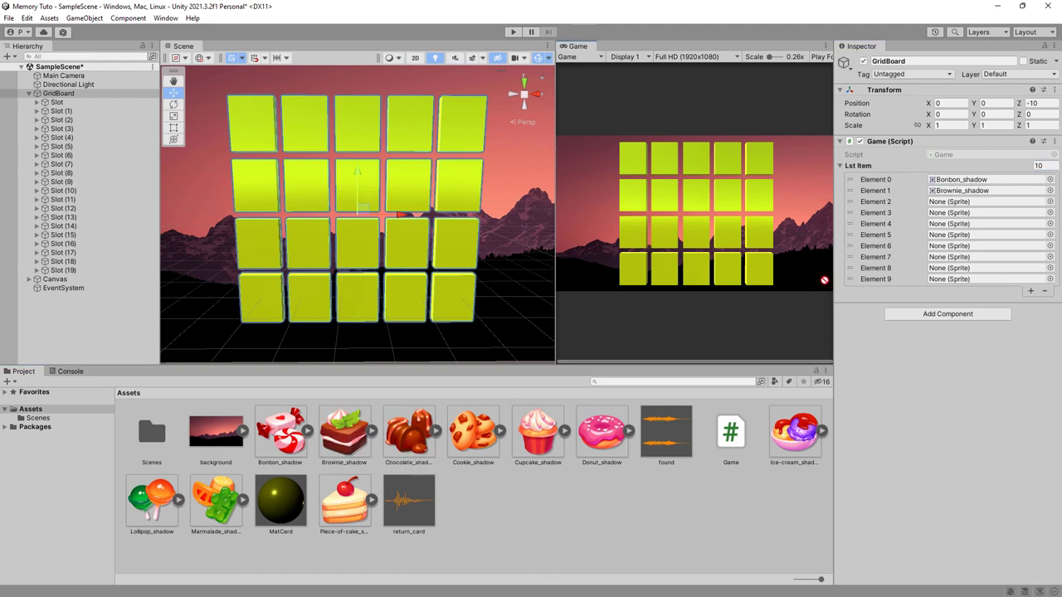
pyautogui.moveTo(824, 279); pyautogui.dragTo(962, 202)
pyautogui.moveTo(473, 432); pyautogui.dragTo(963, 212)
pyautogui.moveTo(538, 431); pyautogui.dragTo(962, 224)
pyautogui.moveTo(602, 431); pyautogui.dragTo(962, 235)
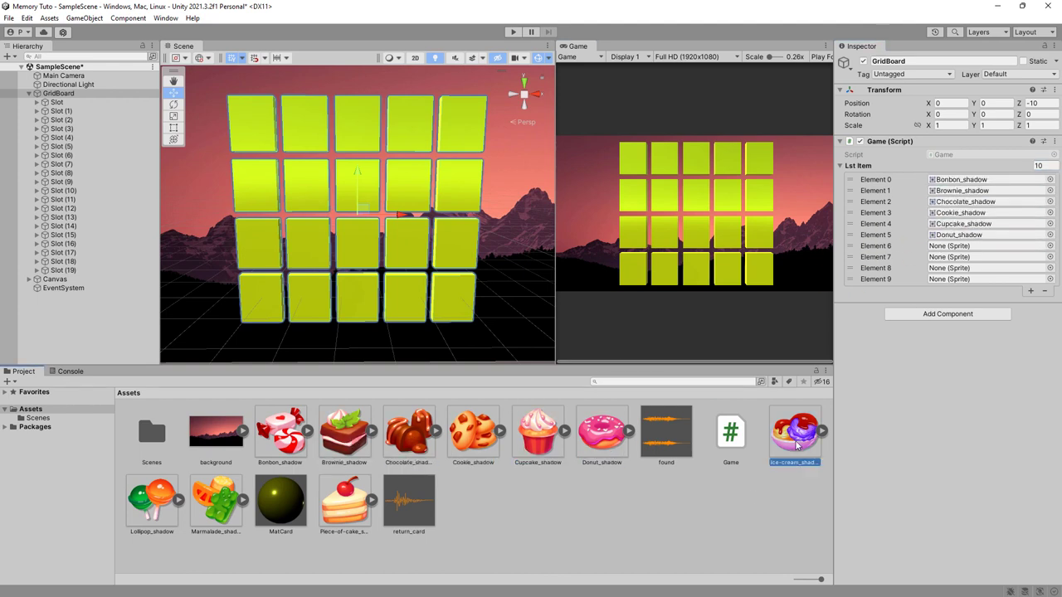
pyautogui.moveTo(797, 446); pyautogui.dragTo(979, 246)
pyautogui.moveTo(151, 500); pyautogui.dragTo(979, 257)
pyautogui.moveTo(215, 500); pyautogui.dragTo(979, 268)
pyautogui.moveTo(344, 501)
pyautogui.mouseDown()
pyautogui.moveTo(970, 295)
pyautogui.moveTo(979, 279)
pyautogui.mouseUp()
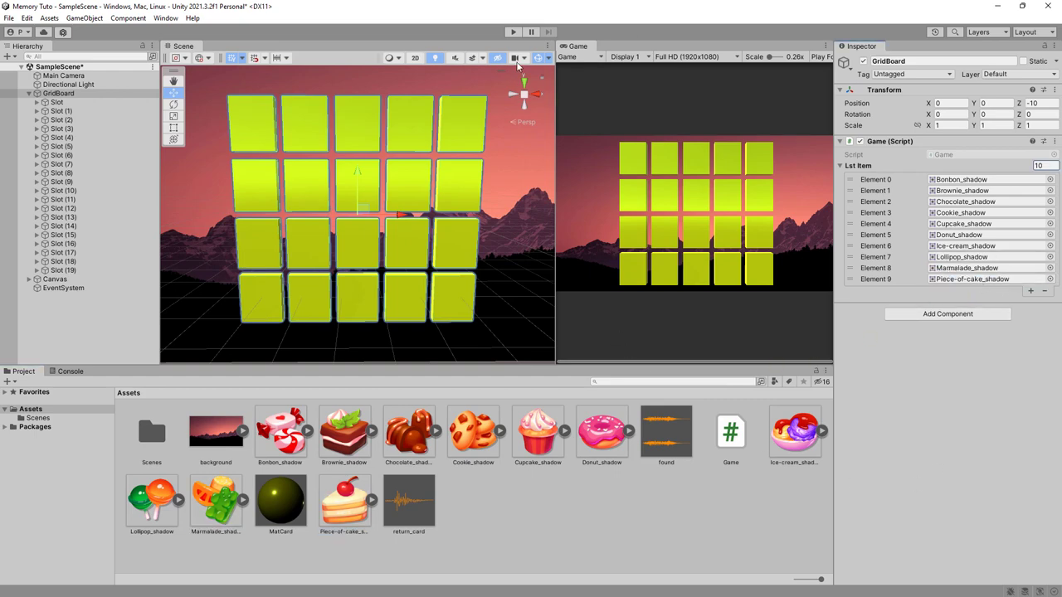
pyautogui.click(512, 31)
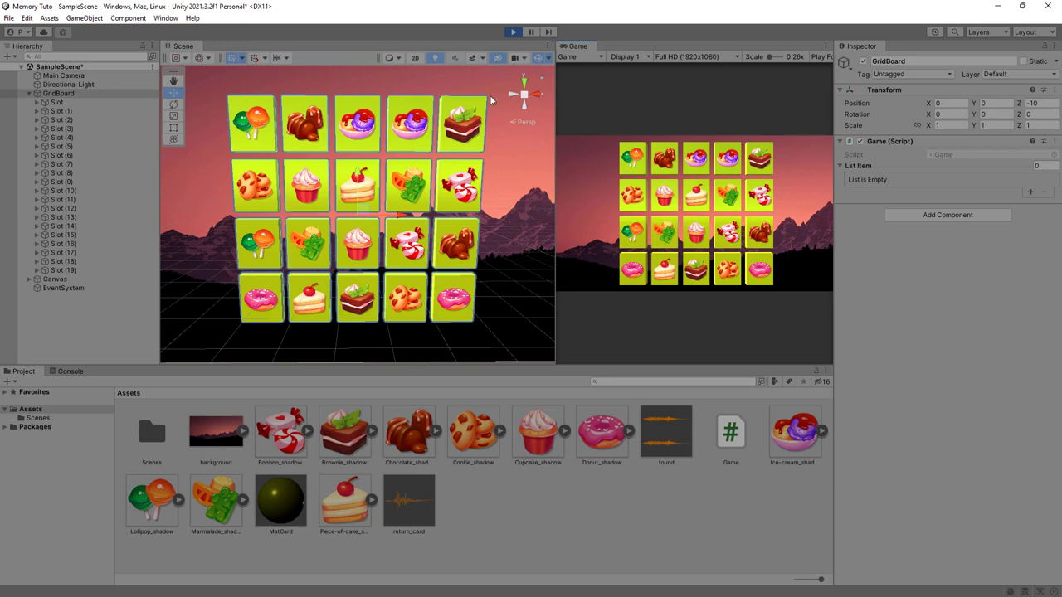
pyautogui.click(513, 31)
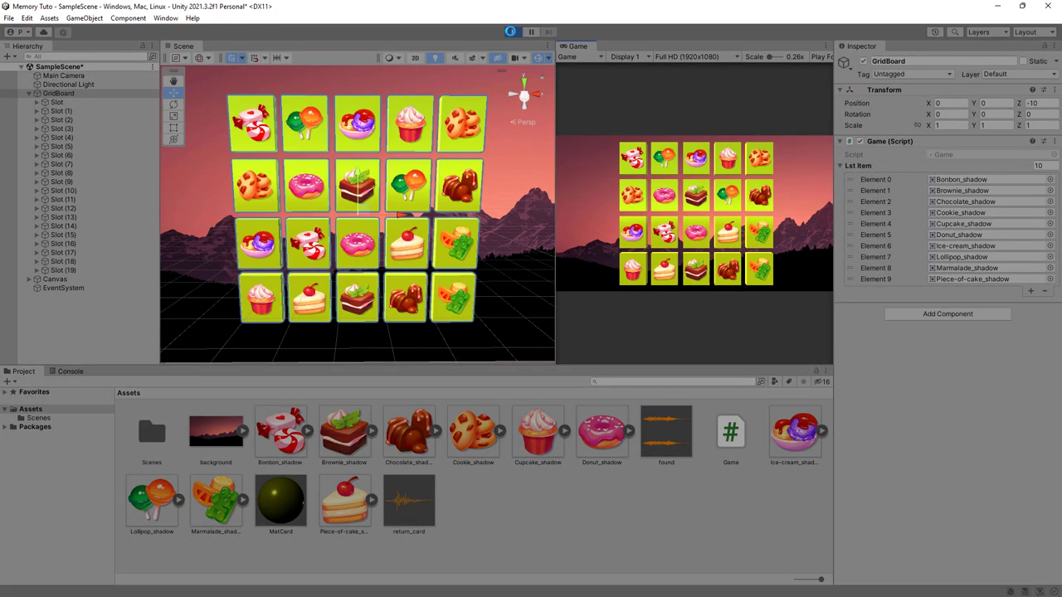
pyautogui.click(512, 33)
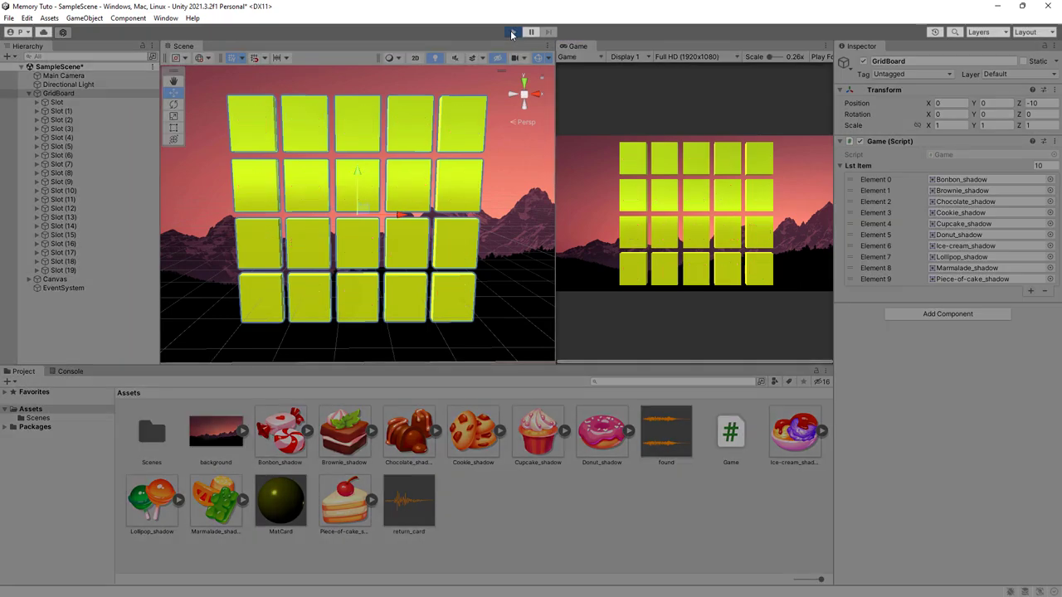
pyautogui.click(512, 33)
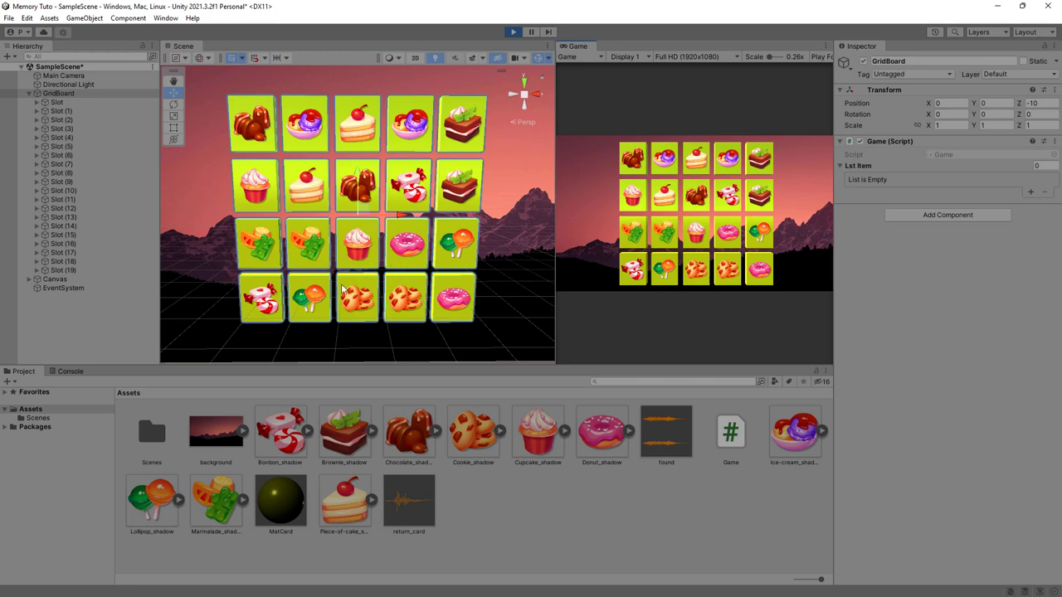
pyautogui.click(512, 33)
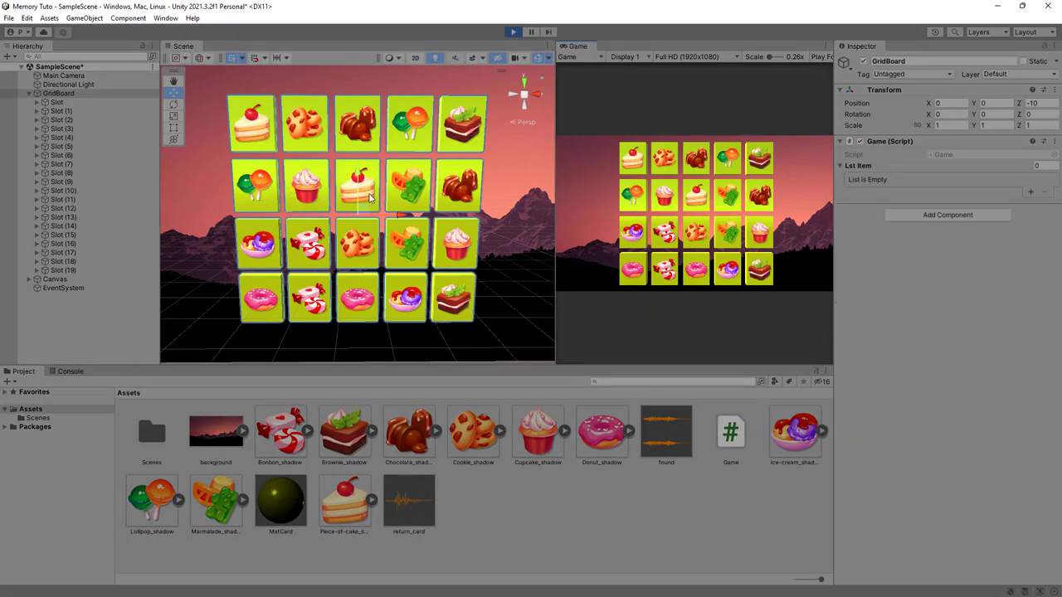
pyautogui.click(513, 32)
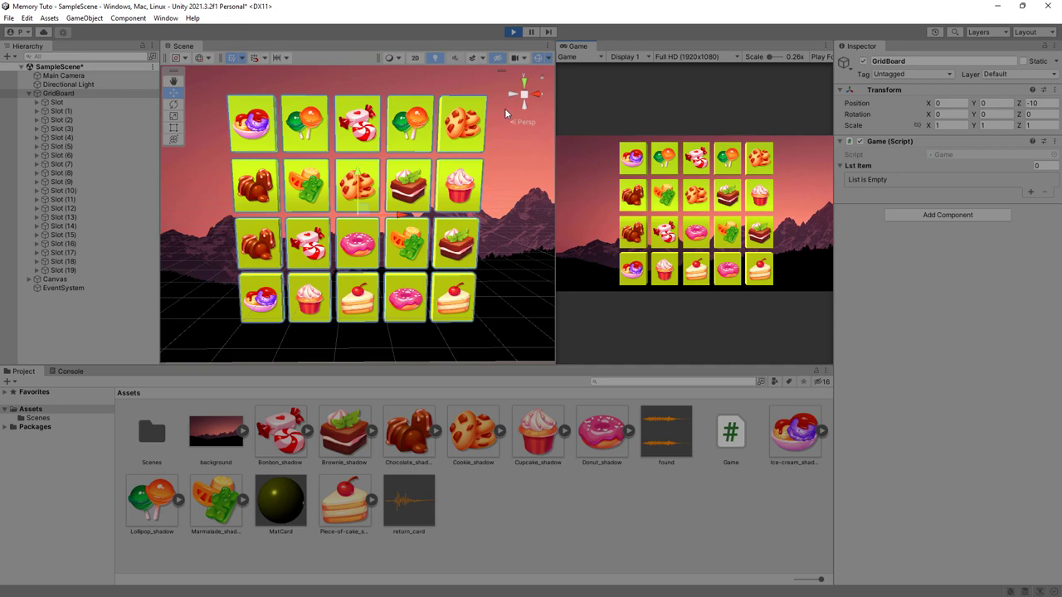
pyautogui.click(513, 32)
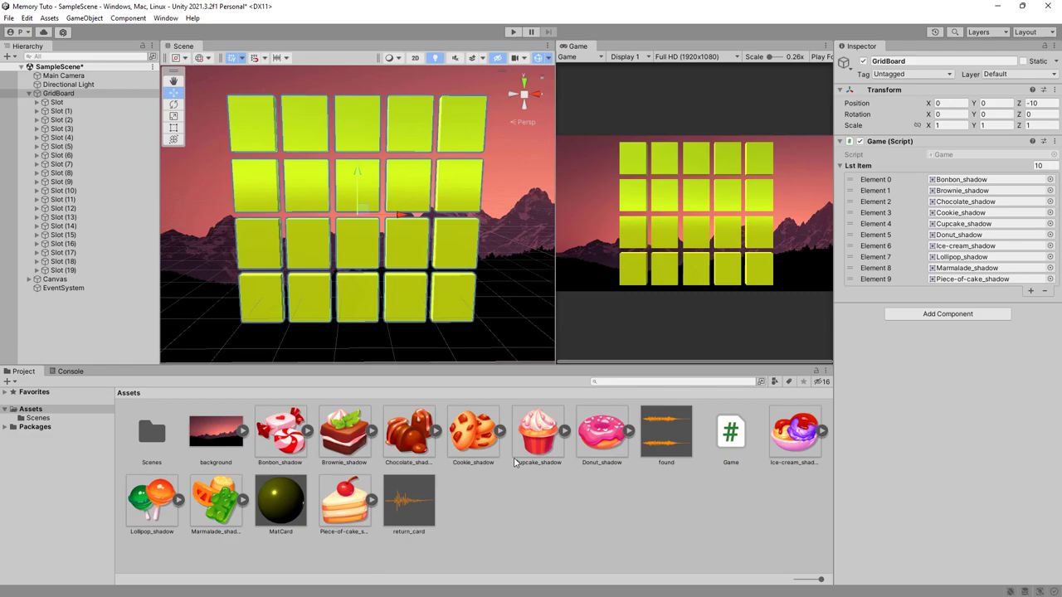
# - Change line 36 of Shuffle so target.enabled is set to false, hiding each card's food picture
pyautogui.hotkey('alt', 'Tab')
pyautogui.scroll(-2, 386, 390)
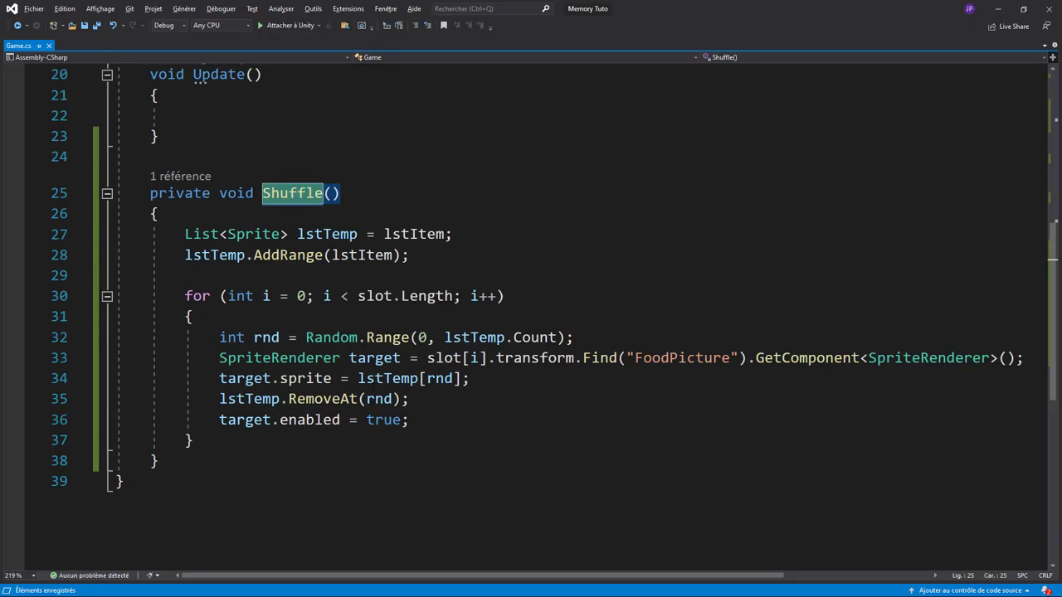
pyautogui.click(384, 420)
pyautogui.write('fa')
pyautogui.press('Tab')
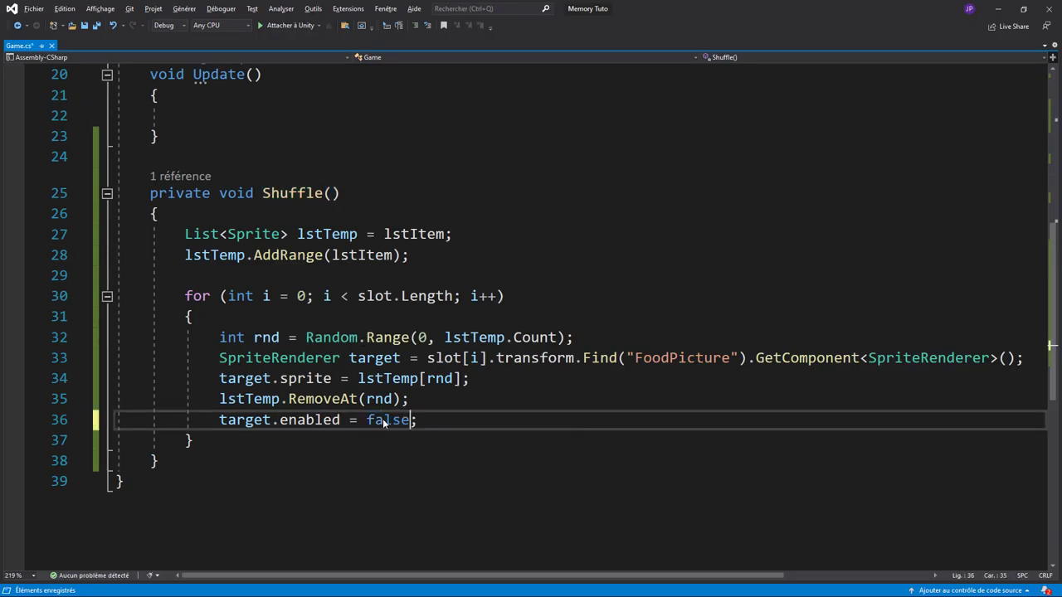
pyautogui.hotkey('alt', 'Tab')
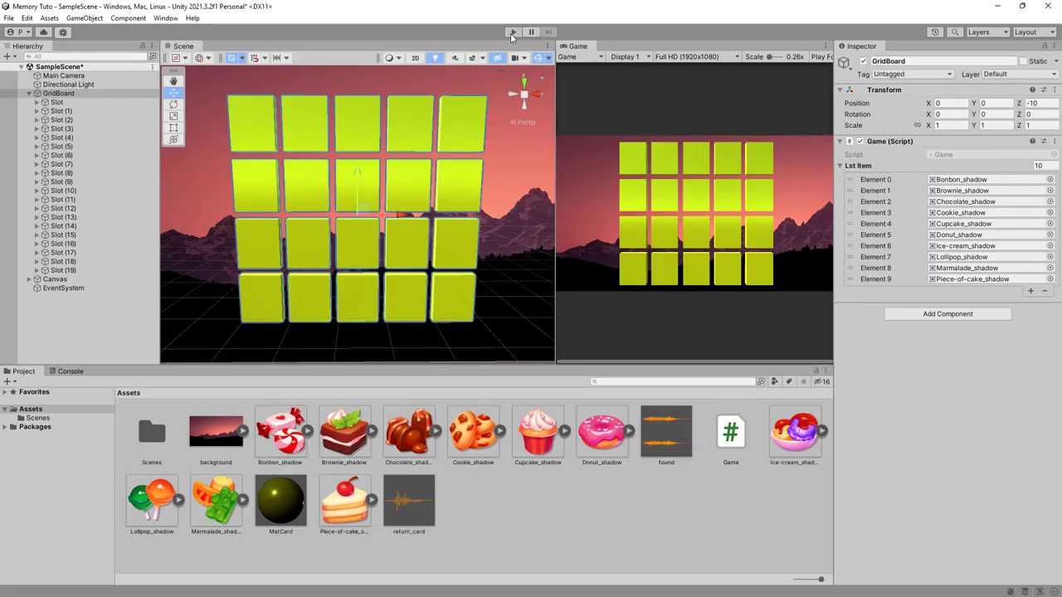
# - Start play mode in Unity to test the updated Game.cs Shuffle
pyautogui.click(512, 32)
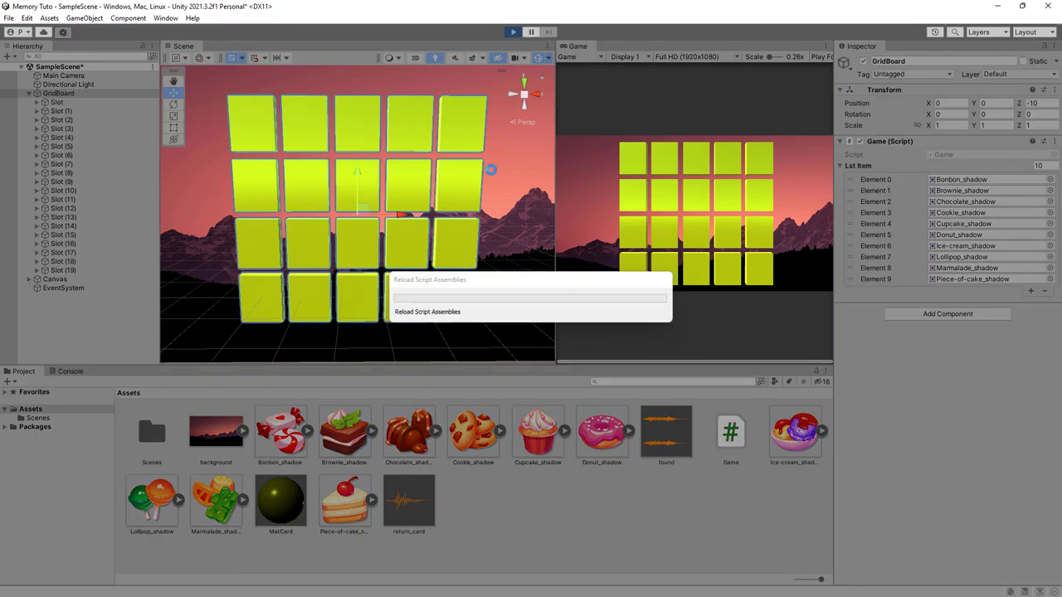